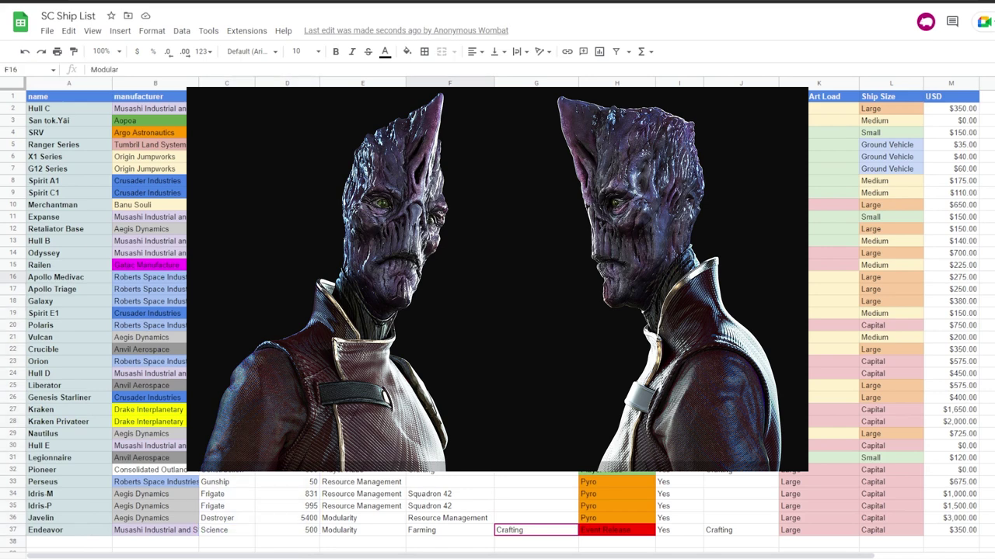
# Survey the whole ship list, from the name column across to USD and down to the Endeavor row
pyautogui.moveTo(948, 98); pyautogui.dragTo(891, 132)
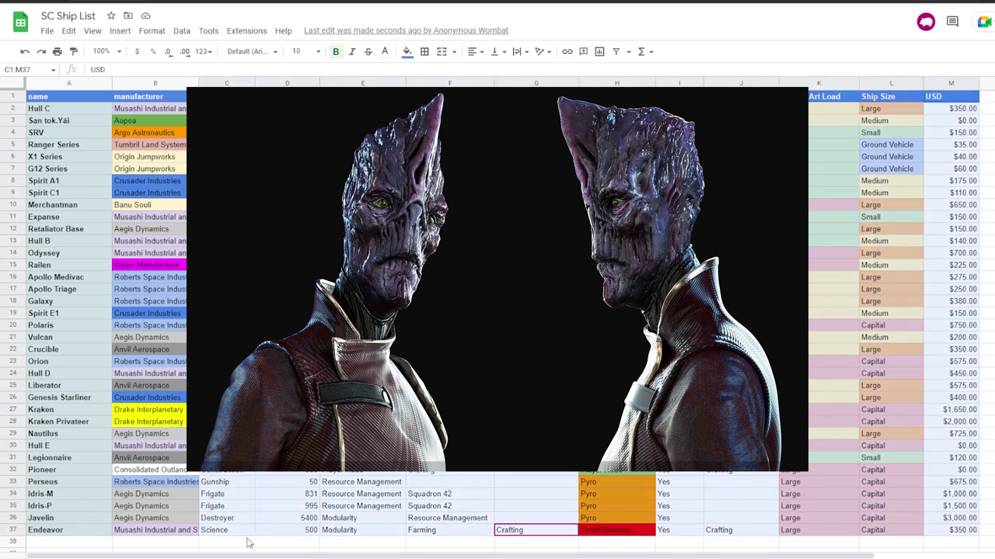
pyautogui.click(142, 515)
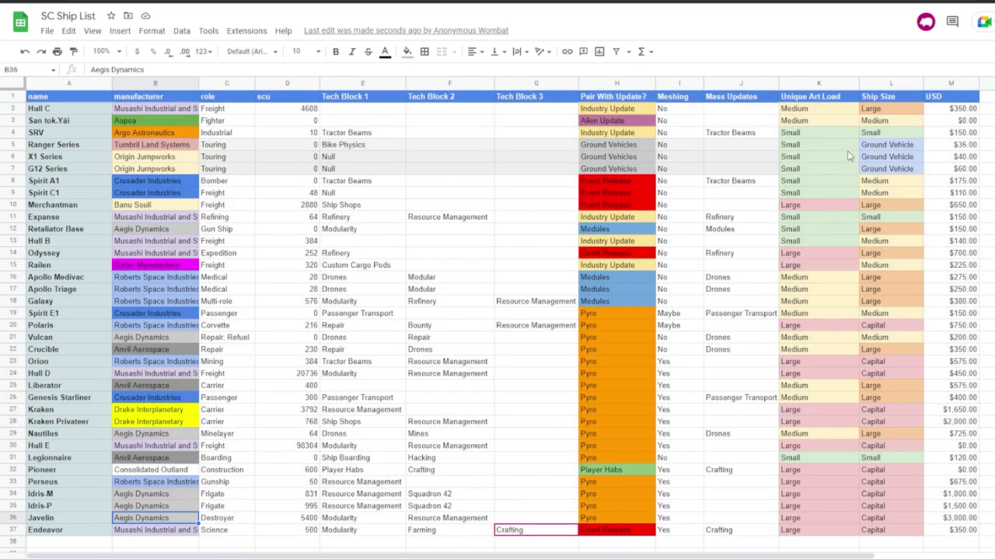
pyautogui.click(52, 99)
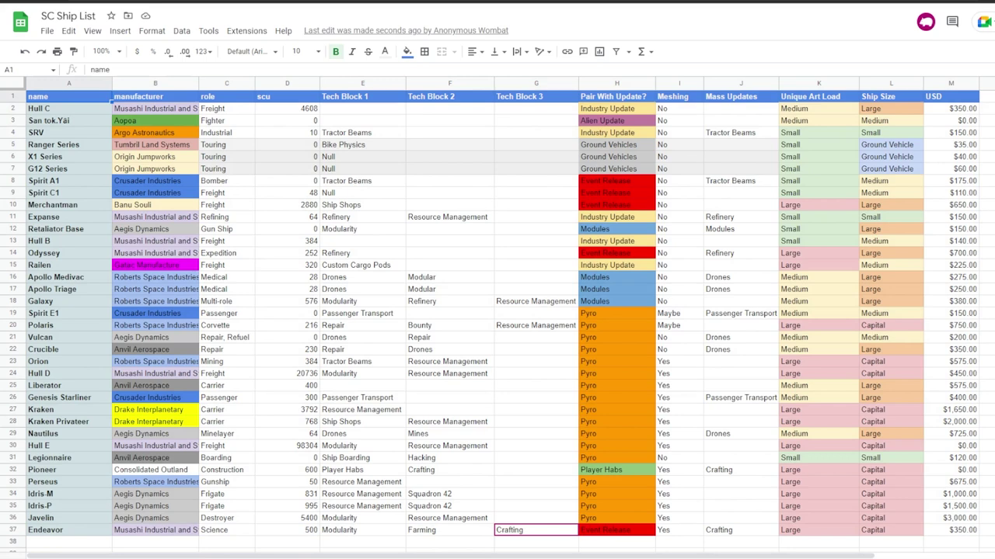
pyautogui.click(949, 531)
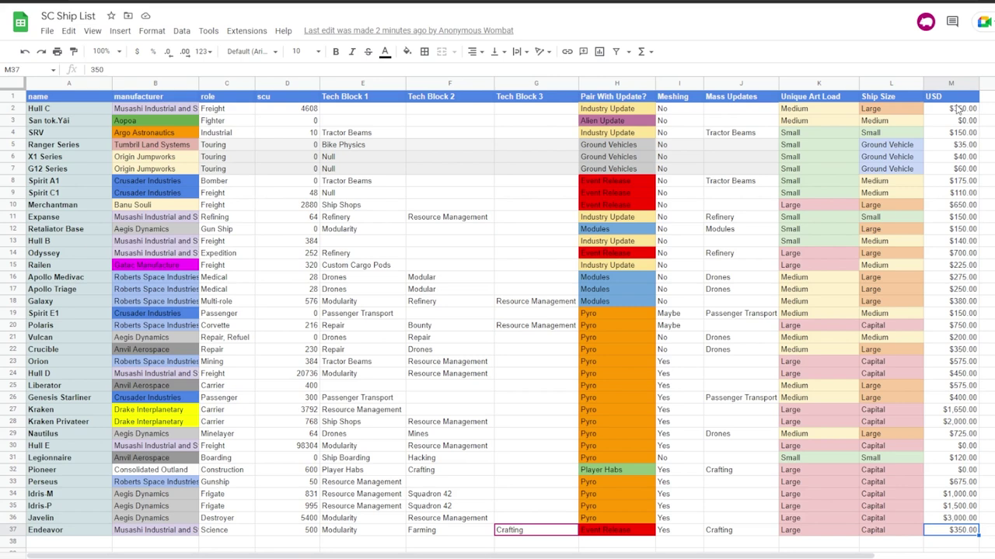
pyautogui.click(946, 100)
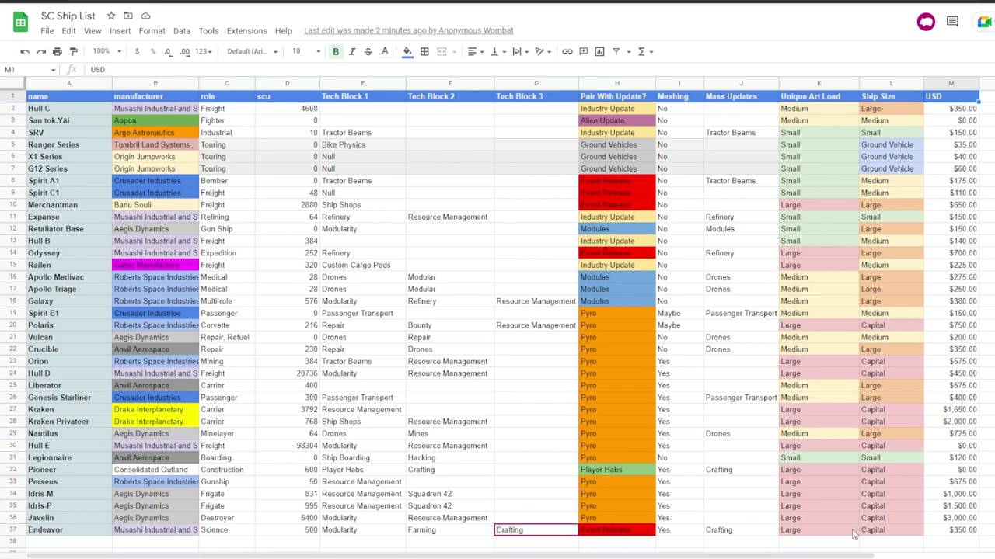
pyautogui.moveTo(940, 534); pyautogui.dragTo(668, 366)
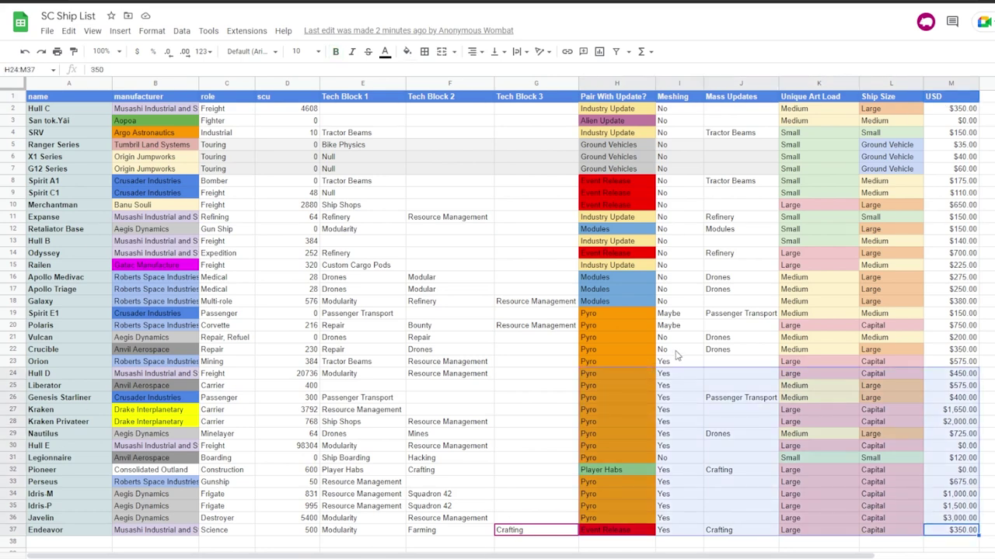
pyautogui.click(678, 352)
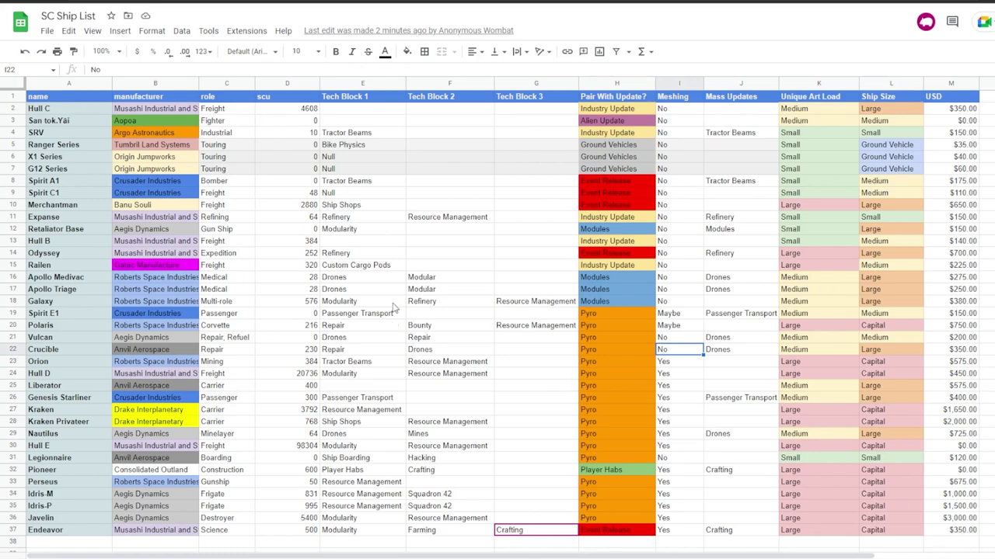
# Go through the name, manufacturer, role, scu and Tech Block 1 column headers in order
pyautogui.hotkey('ctrl', 'Home')
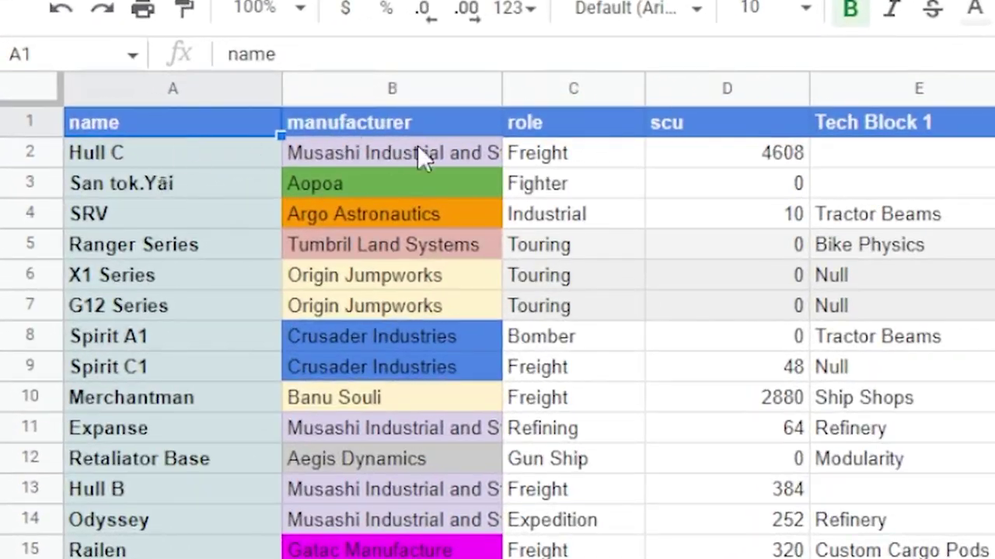
pyautogui.click(404, 124)
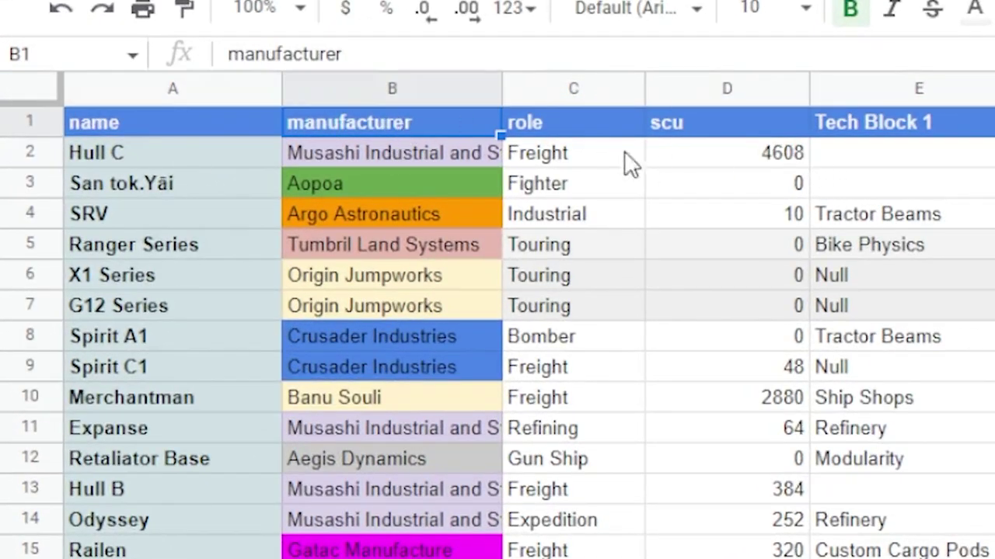
pyautogui.click(571, 128)
pyautogui.click(742, 123)
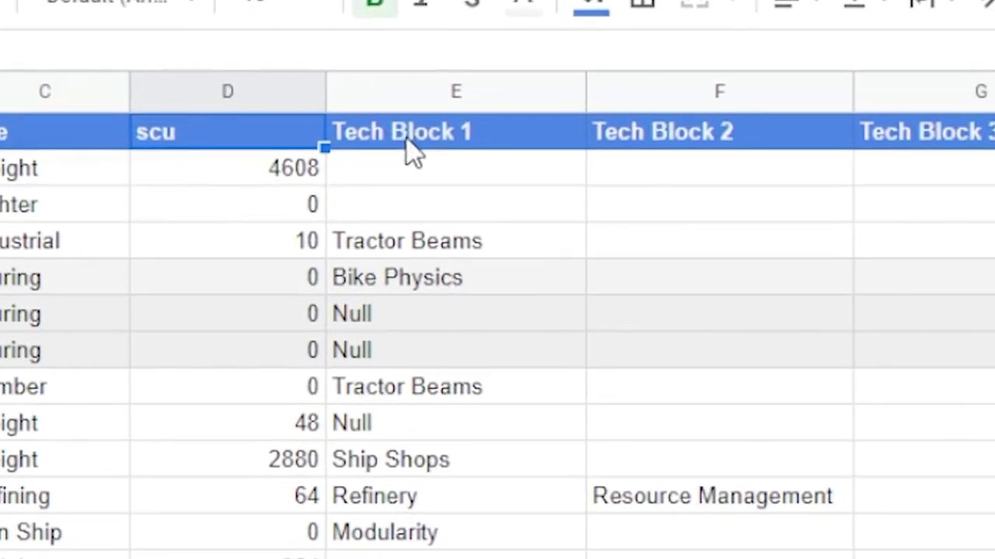
pyautogui.click(908, 130)
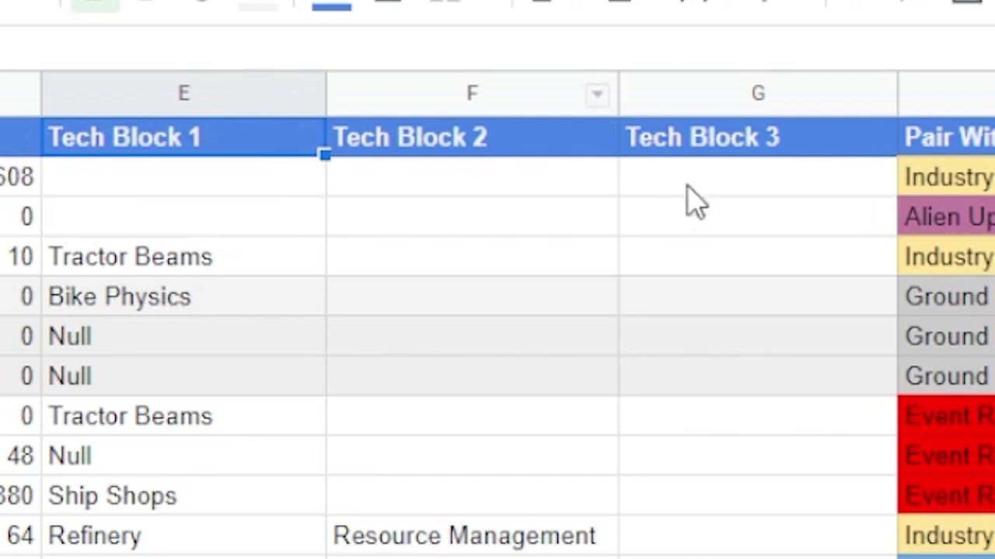
# Examine the Tech Block 1 entries from the header down past Tractor Beams, Ship Shops and Modularity to Refinery
pyautogui.click(188, 172)
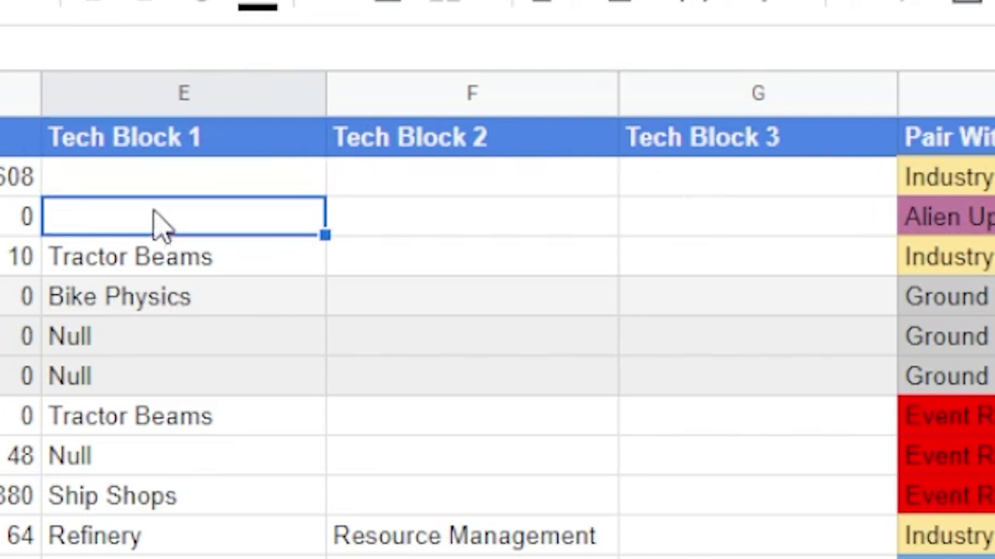
pyautogui.doubleClick(226, 137)
pyautogui.press('Return')
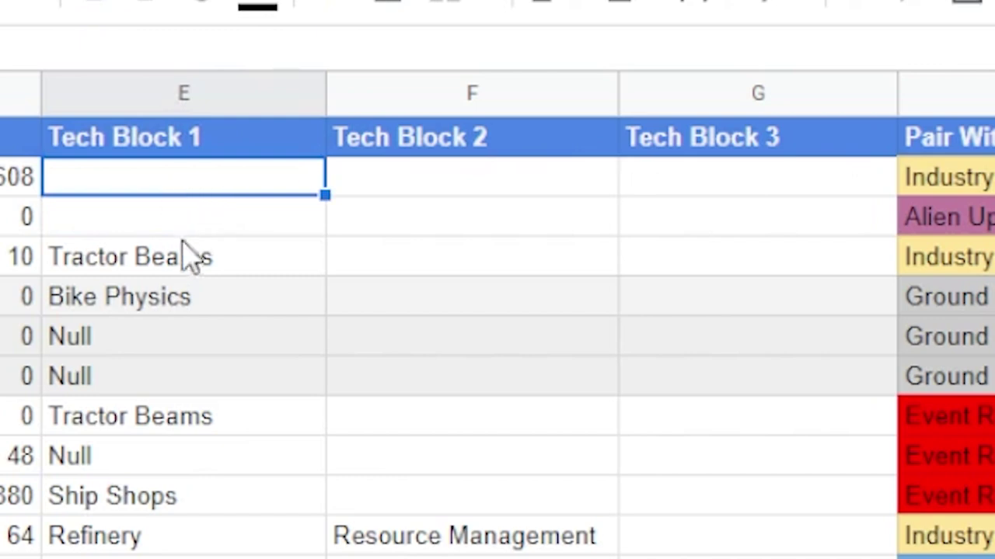
pyautogui.click(183, 257)
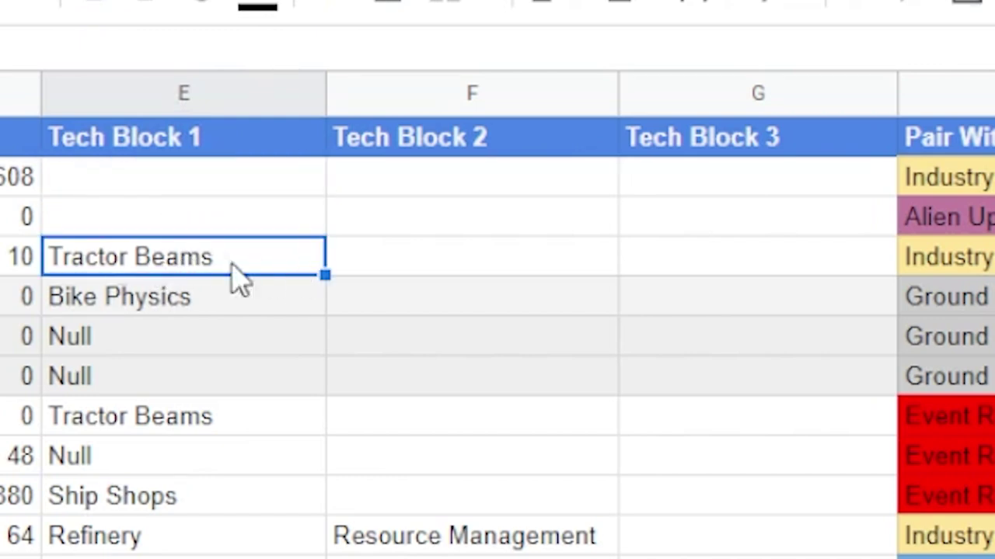
pyautogui.click(199, 309)
pyautogui.scroll(-2, 159, 415)
pyautogui.click(155, 404)
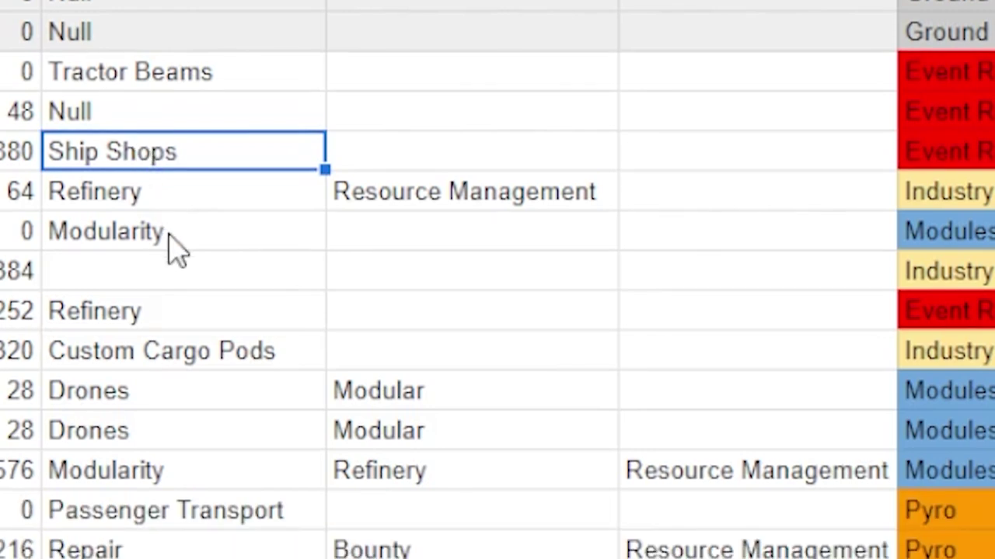
pyautogui.click(169, 236)
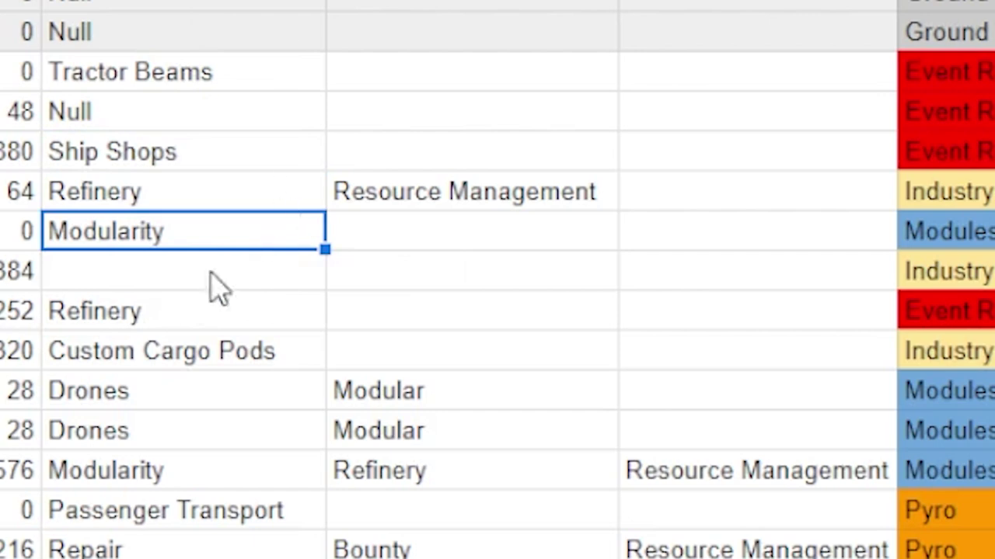
pyautogui.click(186, 311)
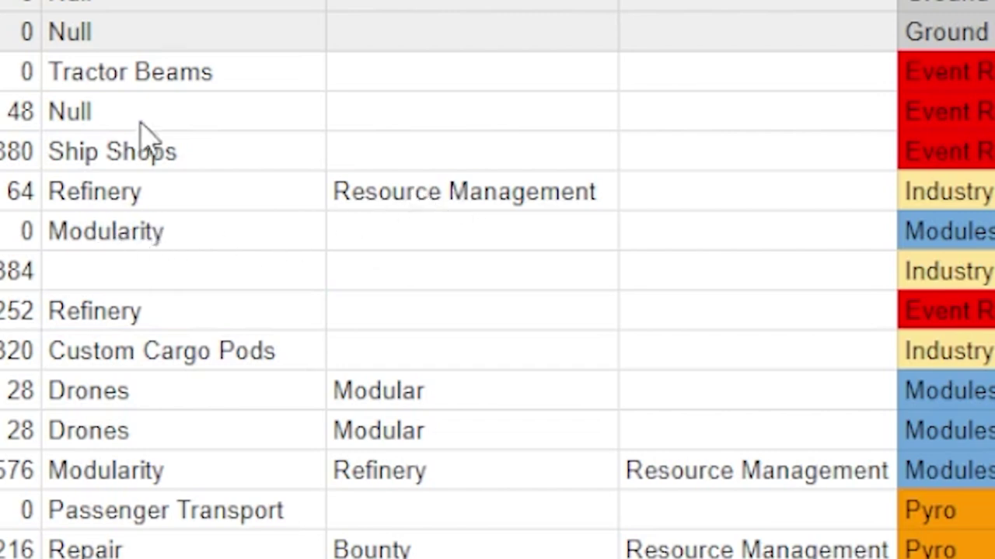
# Examine the Expanse's Tech Block 2 entry, plus the Tech Block 3 and Pair With Update? columns
pyautogui.click(500, 204)
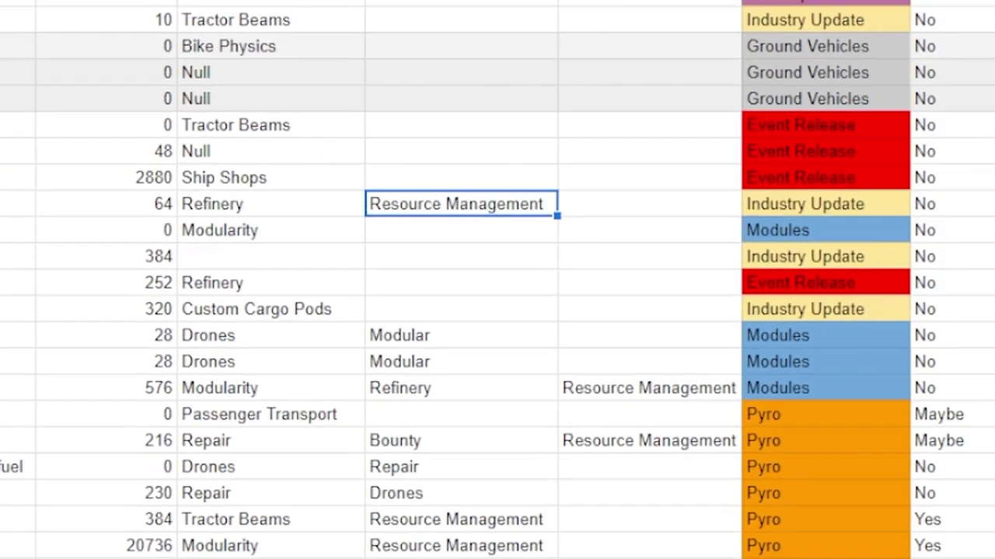
pyautogui.click(703, 0)
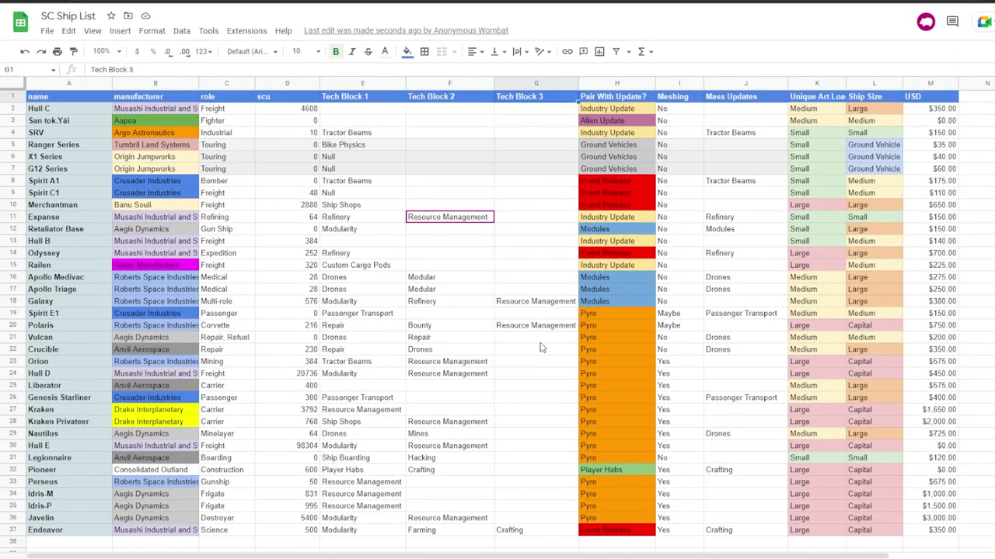
pyautogui.click(612, 99)
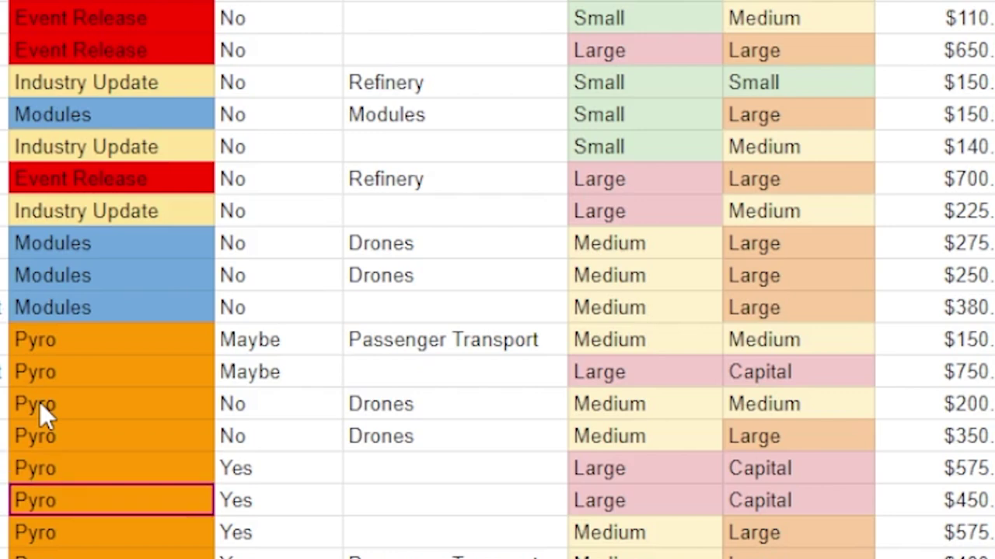
# Review the Meshing and Mass Updates columns, including the Tractor Beams entry in the SRV row
pyautogui.scroll(5, 233, 94)
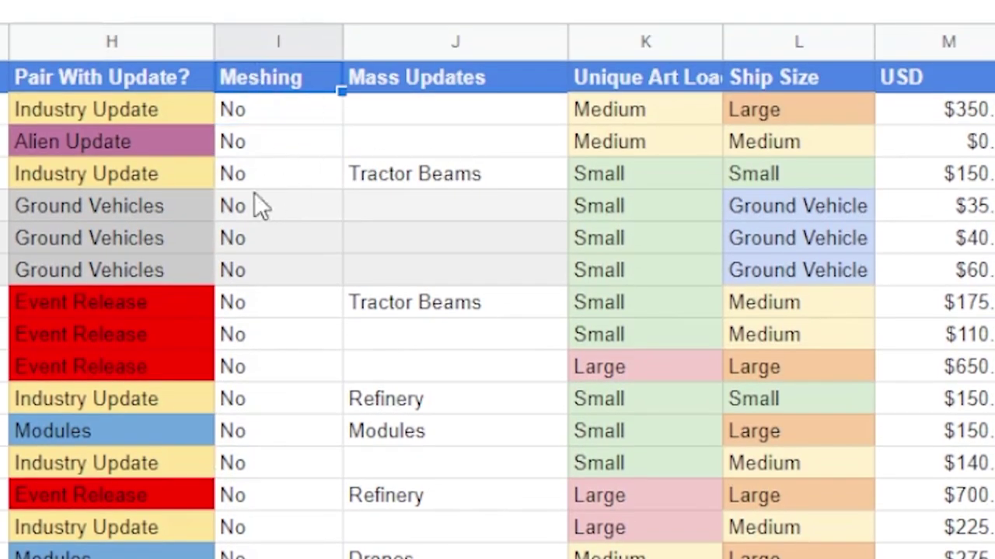
pyautogui.click(264, 514)
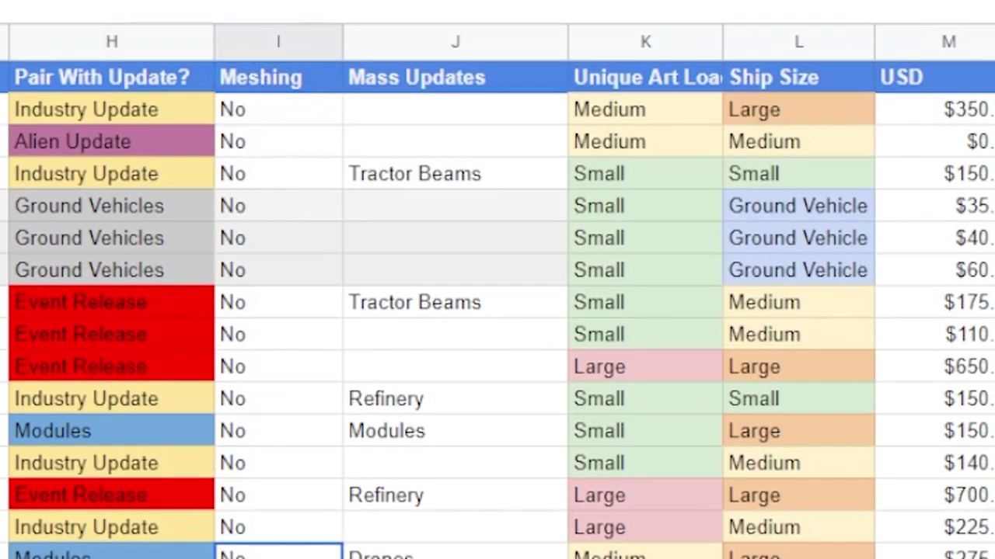
pyautogui.click(264, 152)
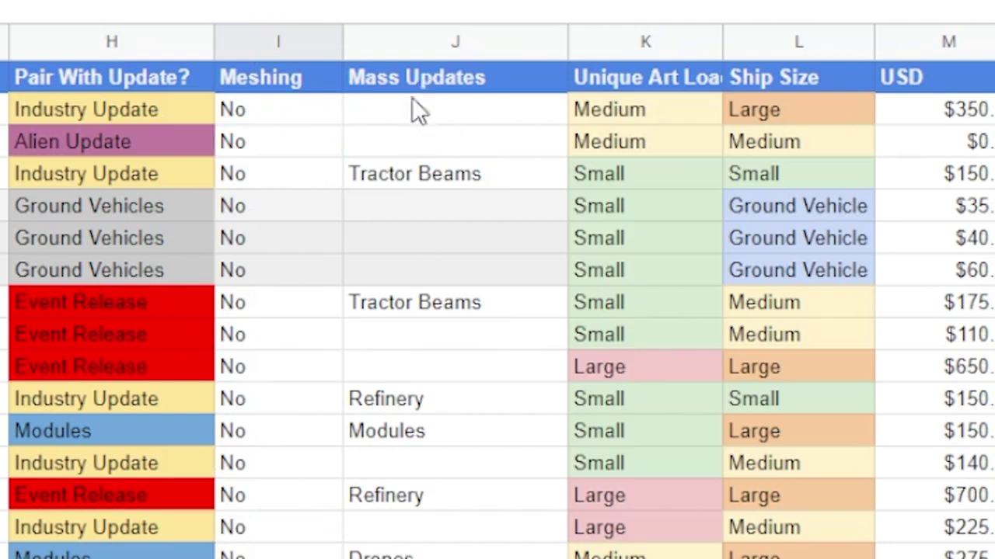
pyautogui.press('Right')
pyautogui.click(466, 81)
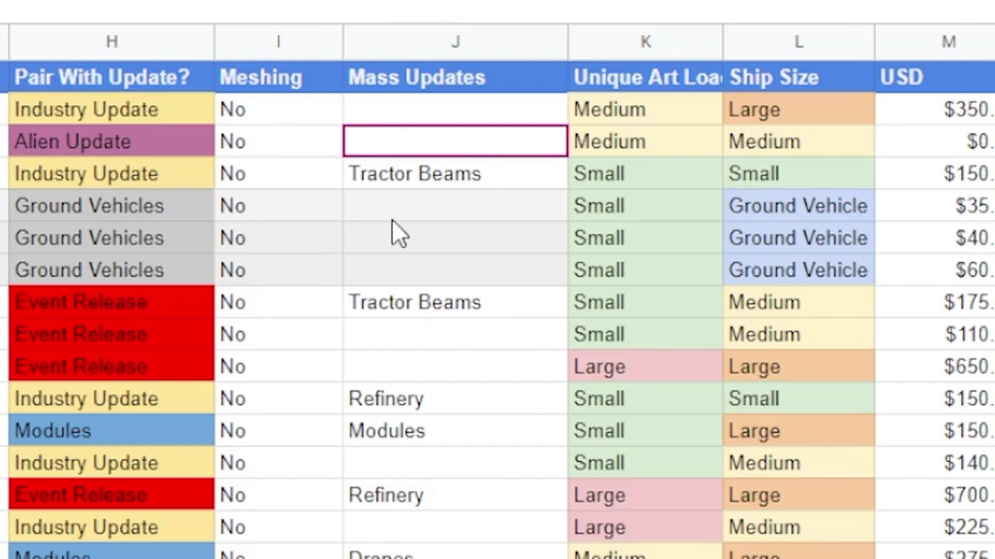
pyautogui.click(445, 175)
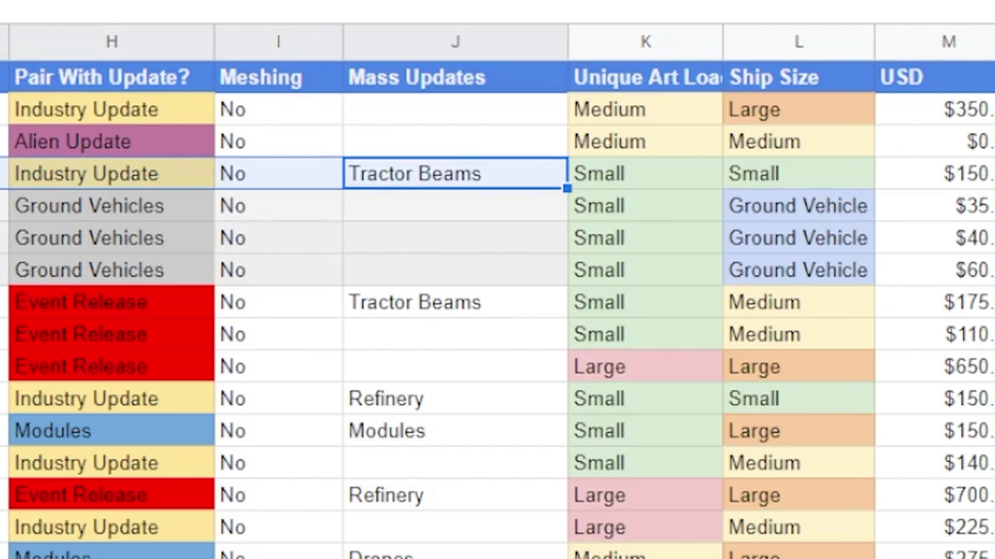
pyautogui.click(5, 174)
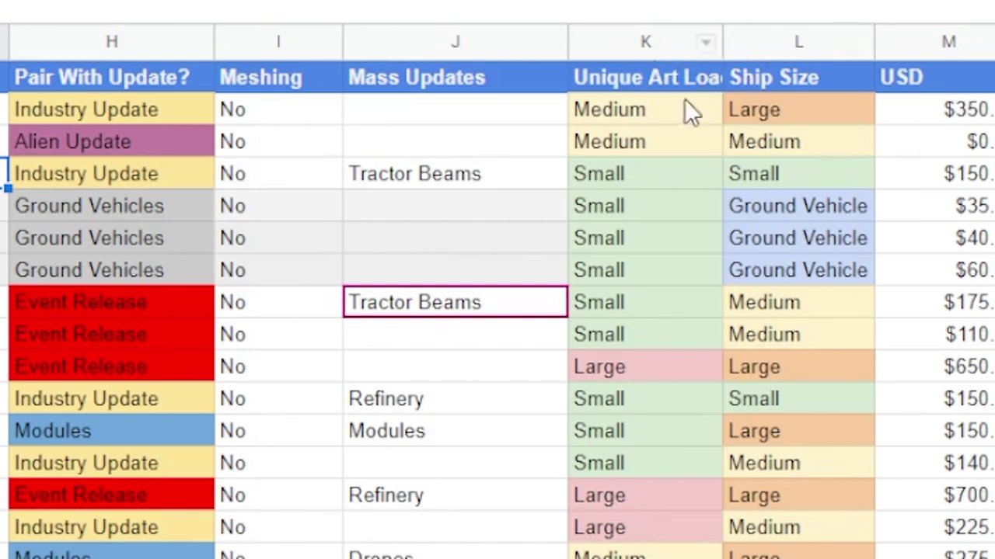
# Widen the Unique Art Load column so that its full header fits
pyautogui.moveTo(567, 39); pyautogui.dragTo(541, 40)
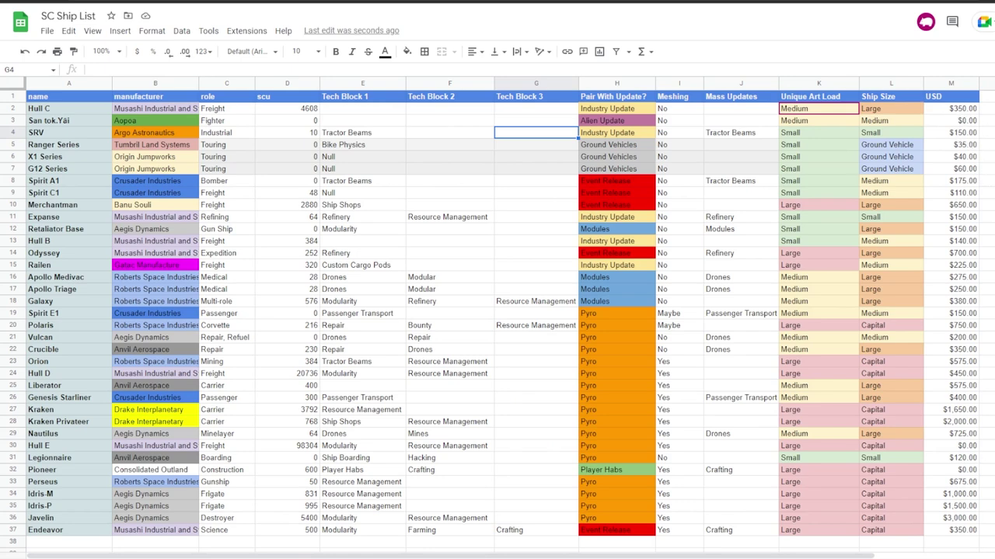
# Examine the first ships in the name column, ending on the Hull C entry
pyautogui.click(985, 530)
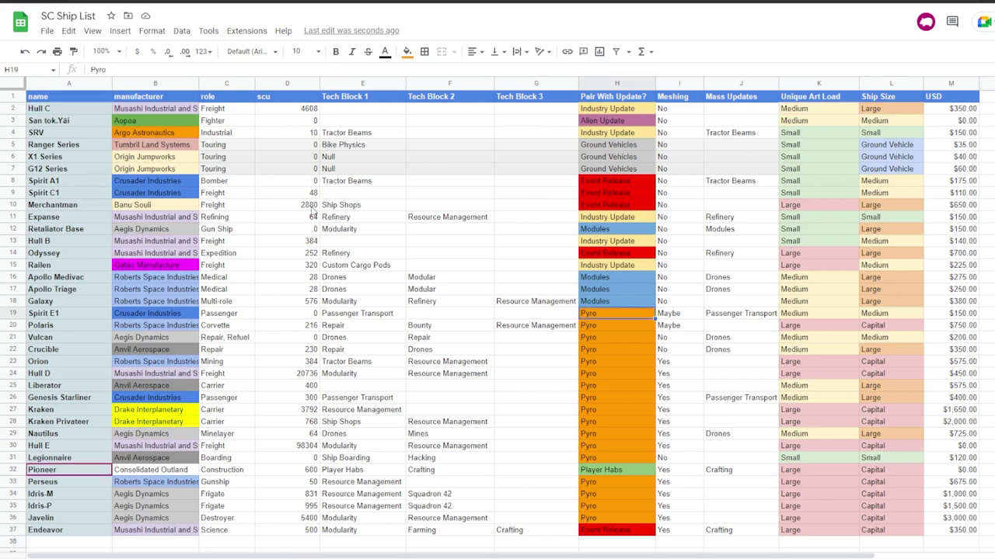
pyautogui.click(68, 112)
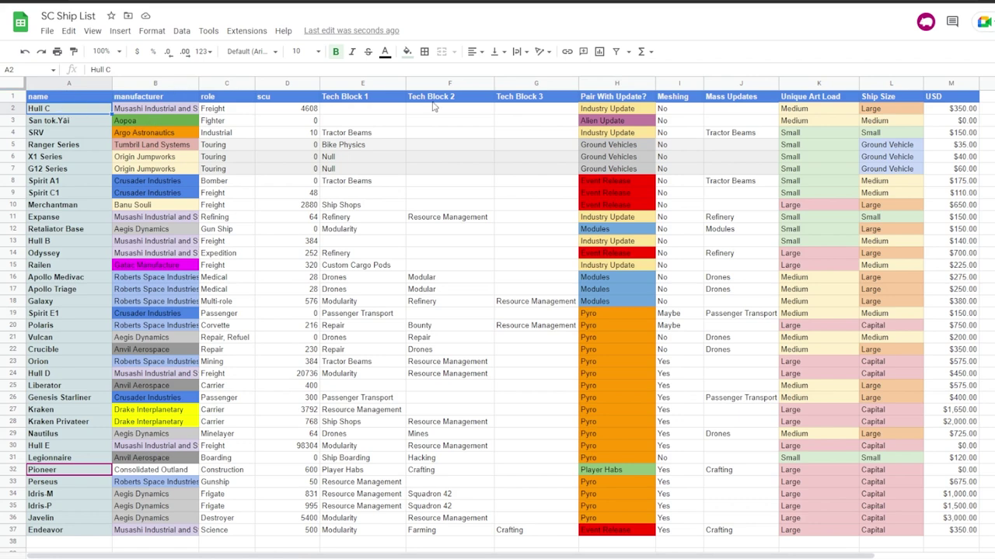
pyautogui.click(35, 122)
pyautogui.moveTo(46, 111); pyautogui.dragTo(64, 131)
pyautogui.click(63, 116)
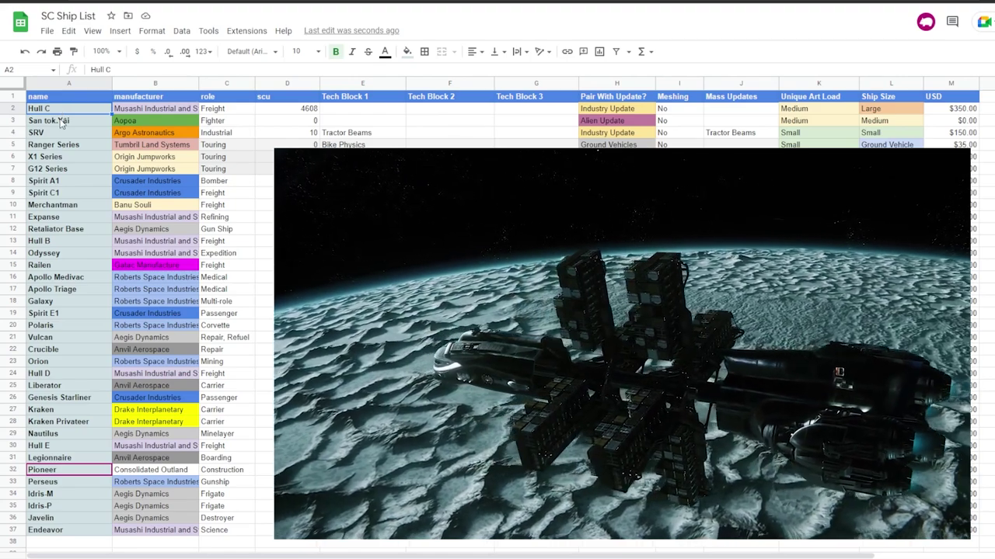
# Compare the manufacturer and role details of the San tok.Yāi and SRV rows
pyautogui.click(57, 135)
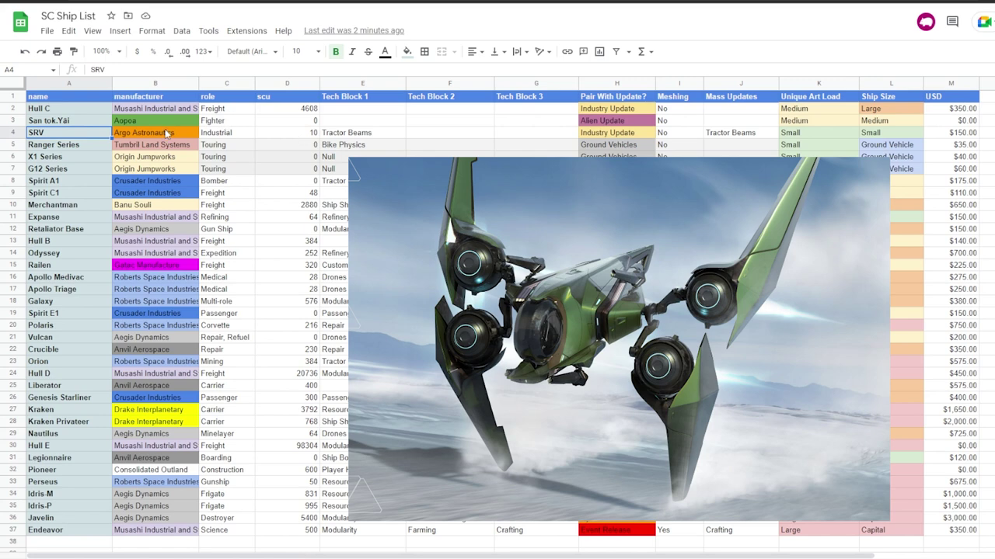
pyautogui.click(159, 123)
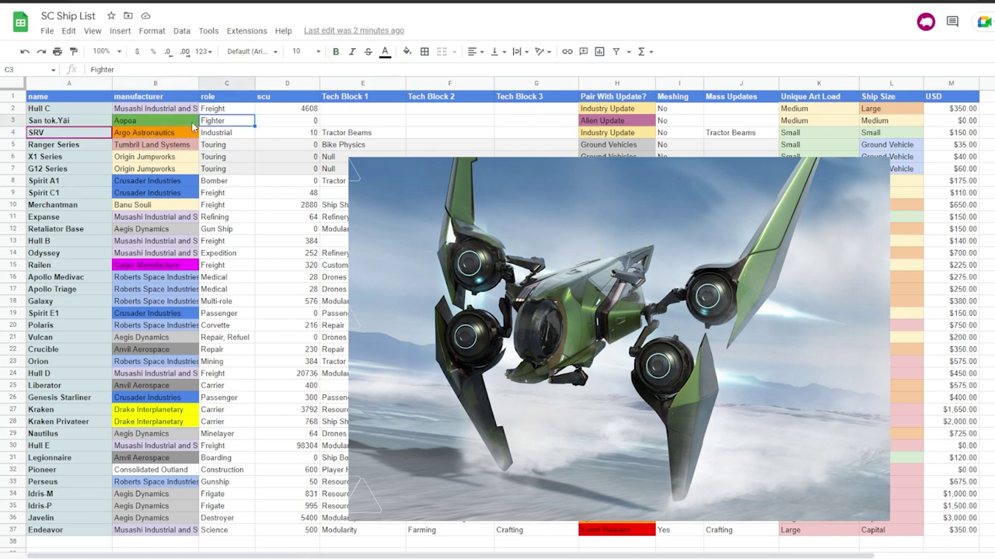
pyautogui.moveTo(171, 124); pyautogui.dragTo(245, 123)
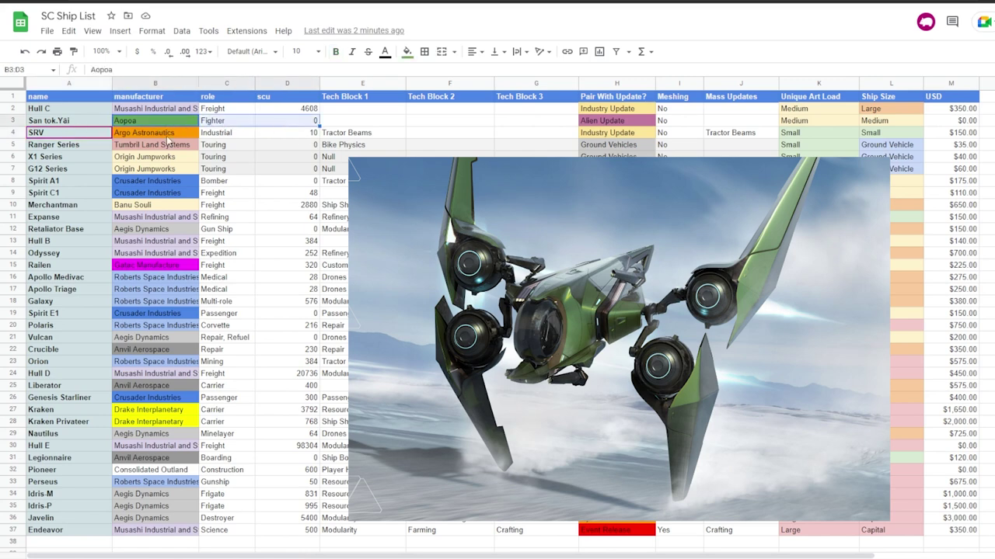
pyautogui.click(243, 137)
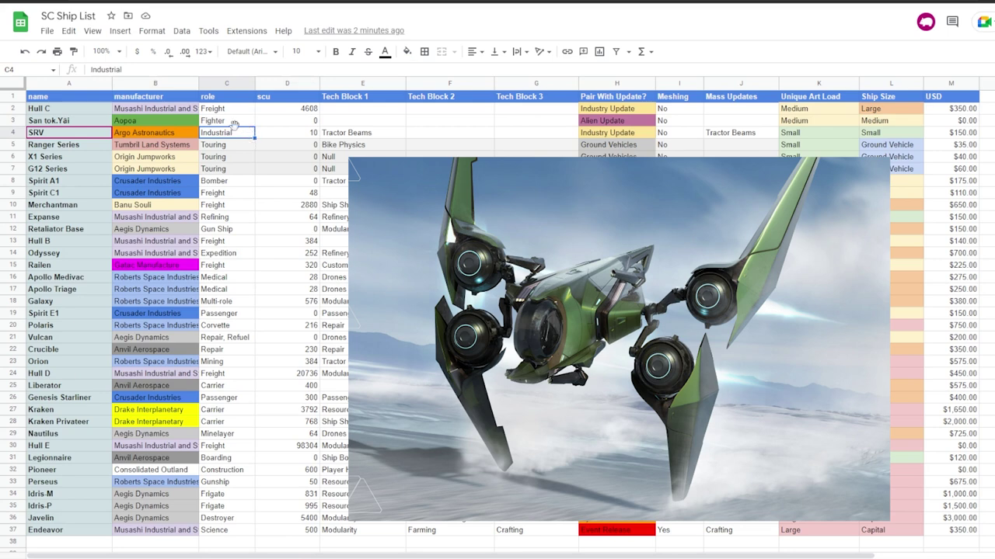
pyautogui.moveTo(187, 126); pyautogui.dragTo(218, 124)
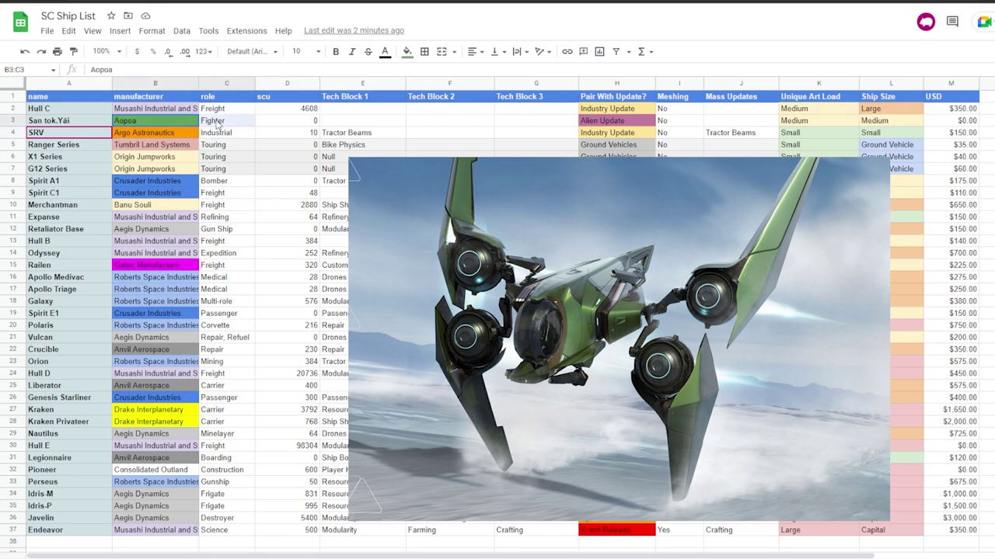
# Examine the San tok.Yāi row's manufacturer, role and scu cells alongside the neighbouring ships
pyautogui.click(270, 146)
pyautogui.moveTo(100, 120); pyautogui.dragTo(273, 122)
pyautogui.click(293, 170)
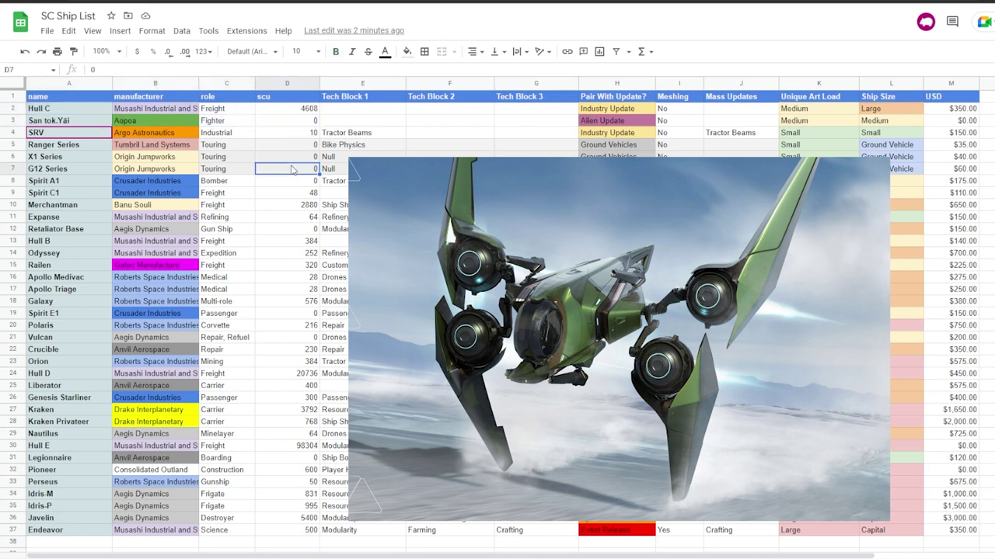
pyautogui.click(178, 124)
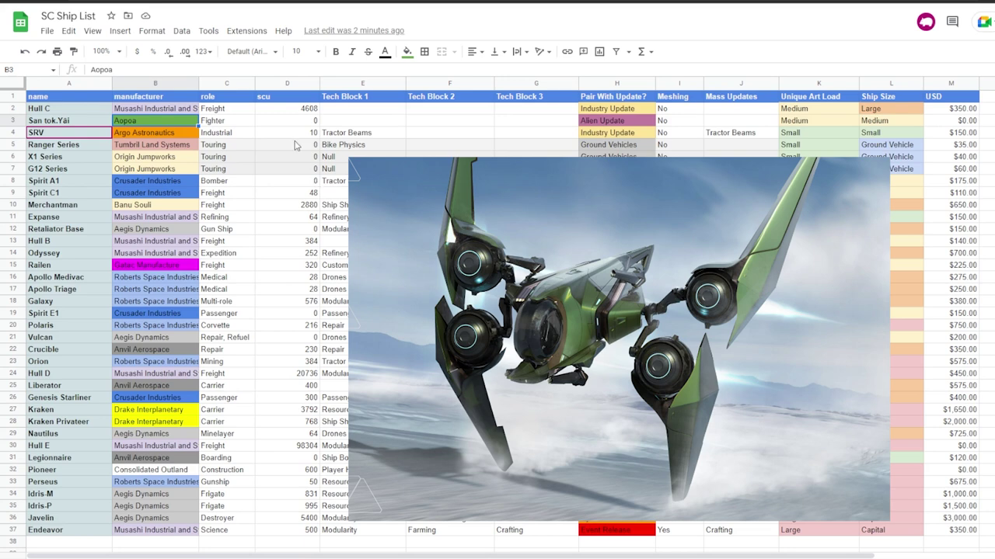
pyautogui.click(73, 113)
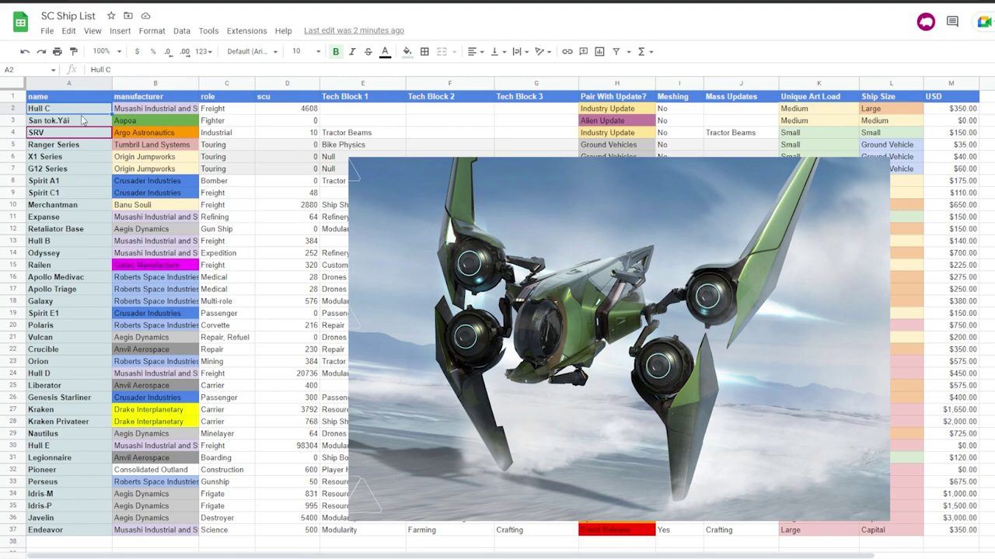
# Review the SRV row from its name across to the Tractor Beams entry in Tech Block 1
pyautogui.click(77, 148)
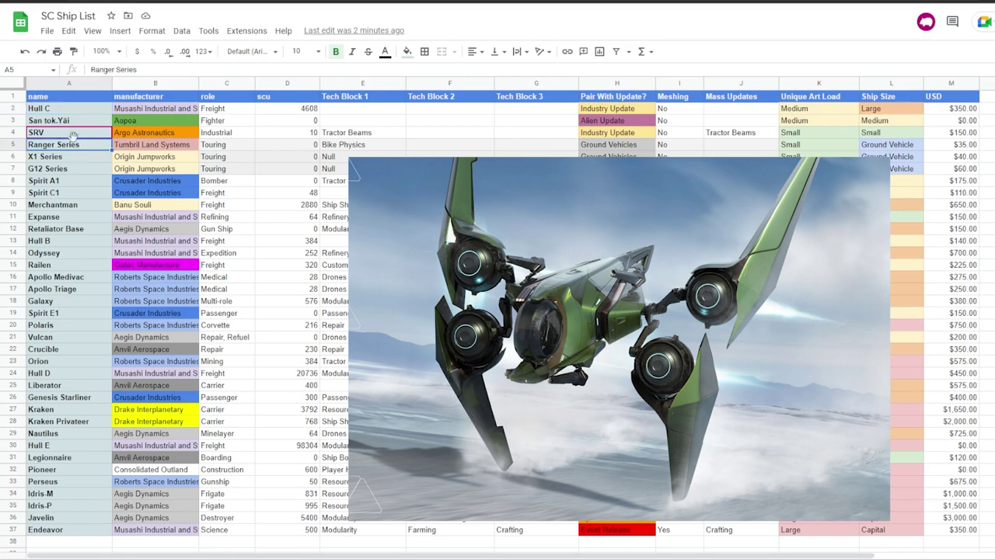
pyautogui.click(76, 123)
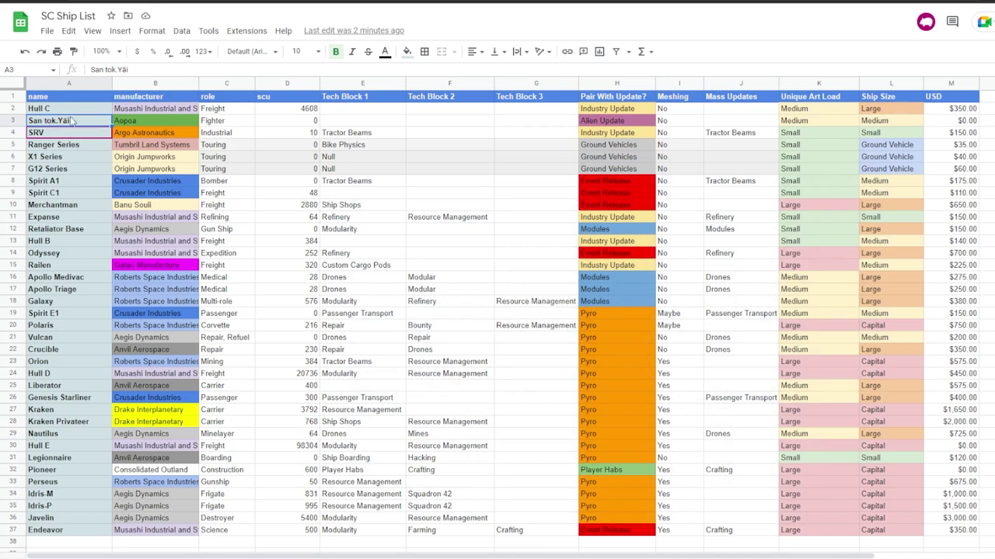
pyautogui.click(60, 138)
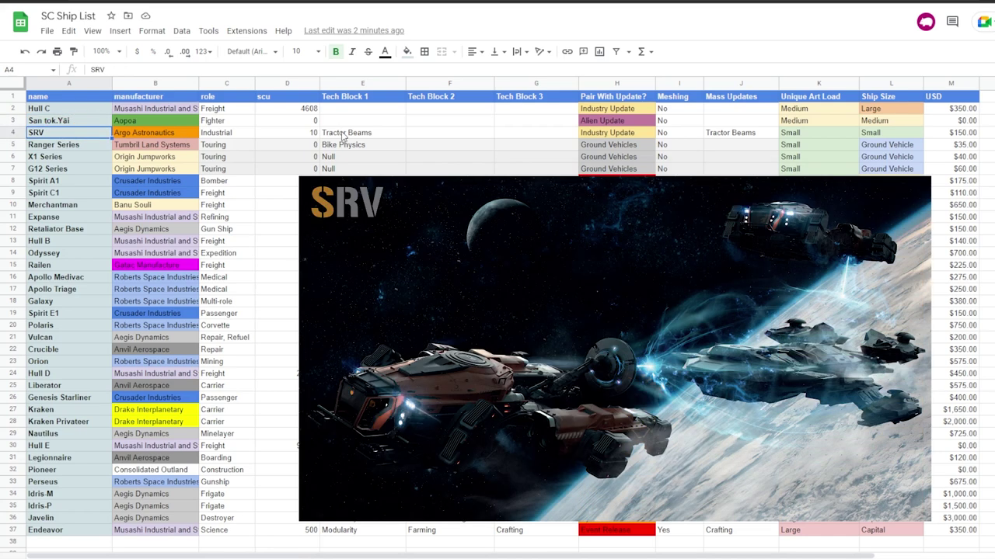
pyautogui.moveTo(342, 136); pyautogui.dragTo(105, 136)
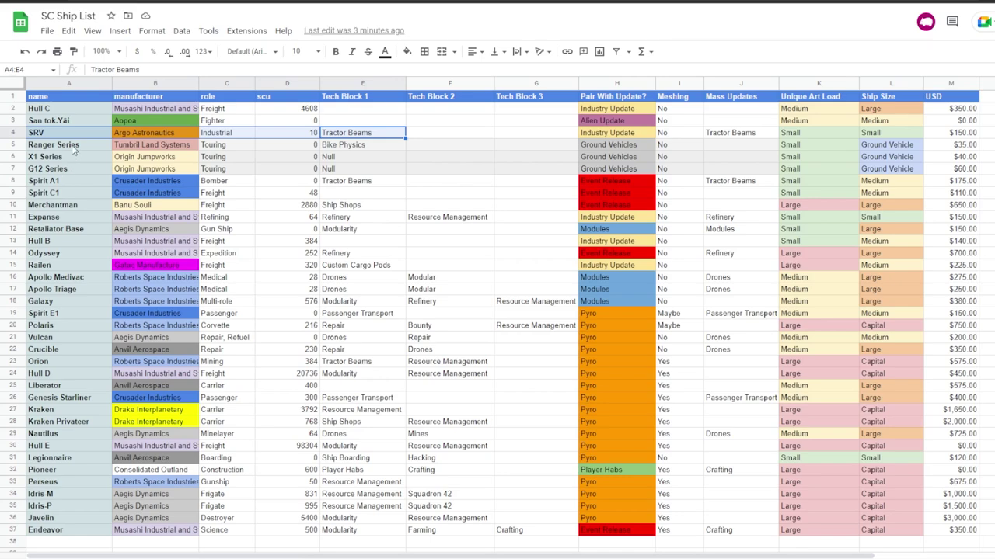
# Review the names and manufacturers of the three ground vehicles: Ranger Series, X1 Series and G12 Series
pyautogui.moveTo(74, 146); pyautogui.dragTo(74, 166)
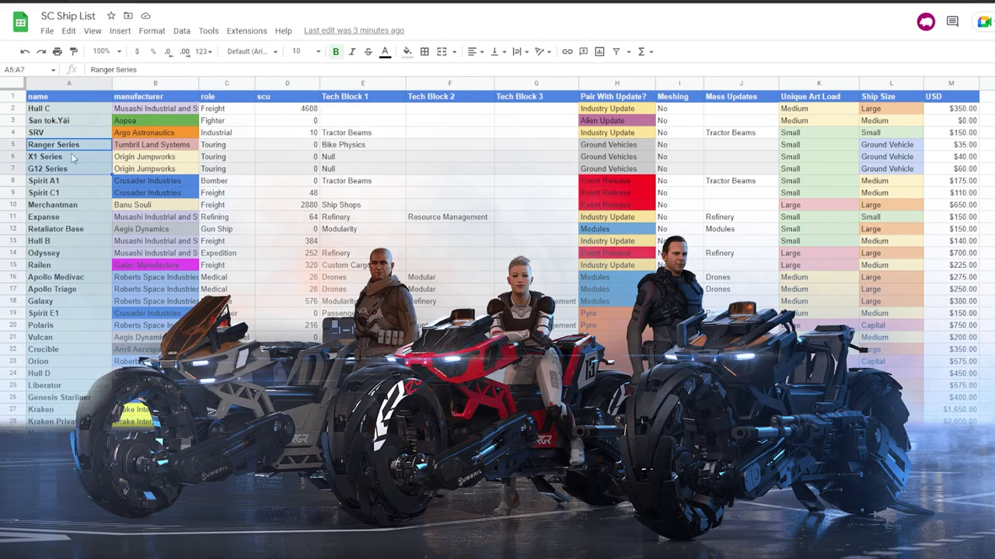
pyautogui.click(78, 147)
pyautogui.moveTo(78, 161)
pyautogui.mouseDown()
pyautogui.moveTo(81, 175)
pyautogui.moveTo(82, 139)
pyautogui.moveTo(90, 177)
pyautogui.mouseUp()
pyautogui.click(123, 147)
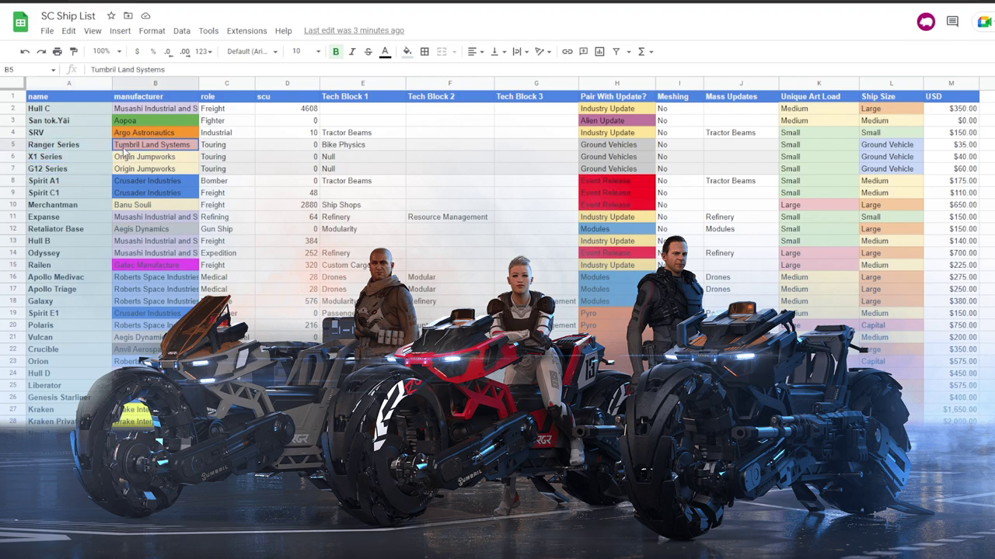
pyautogui.moveTo(76, 151); pyautogui.dragTo(166, 149)
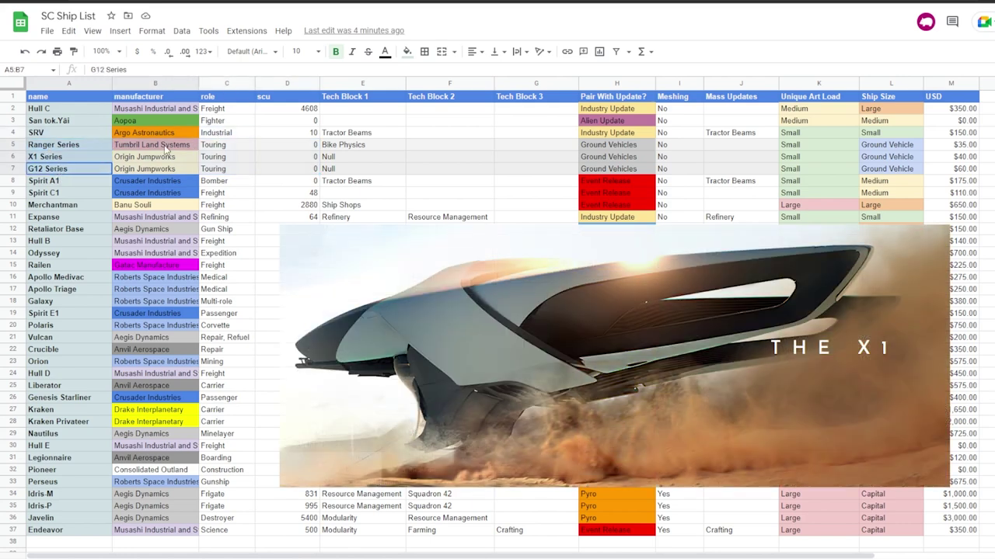
# Compare the Ranger Series, X1 Series and G12 Series entries one by one in the name column
pyautogui.click(76, 157)
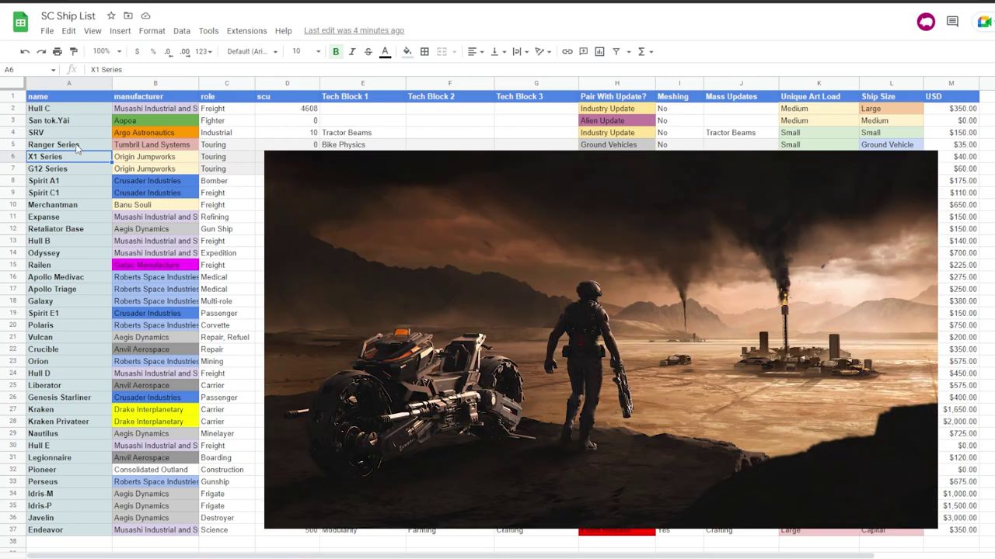
pyautogui.click(60, 148)
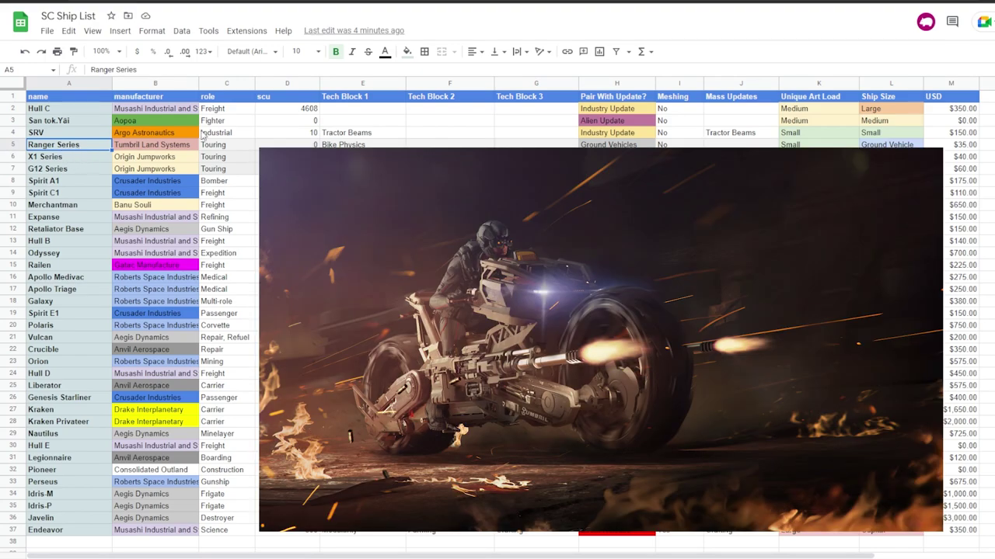
pyautogui.click(60, 160)
pyautogui.click(74, 148)
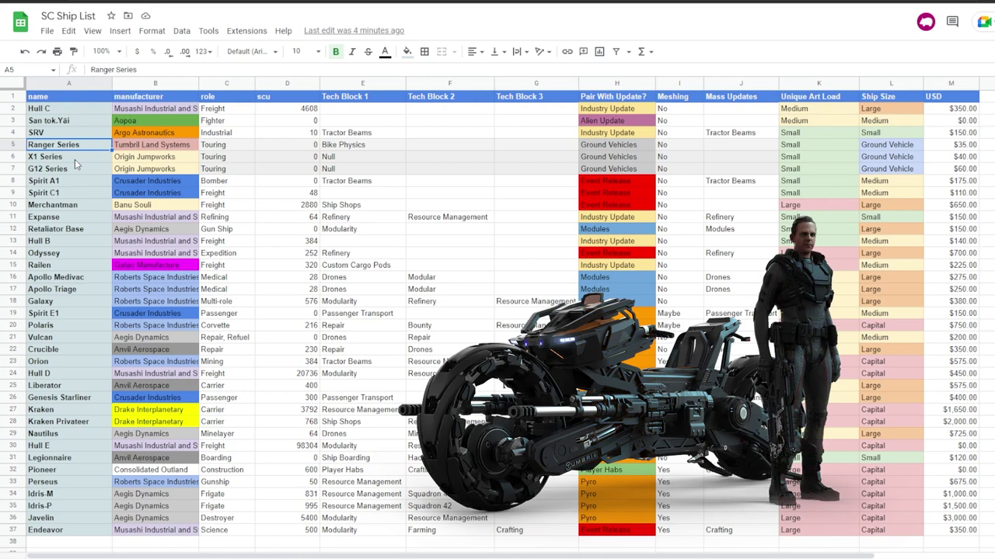
pyautogui.click(83, 177)
pyautogui.click(90, 159)
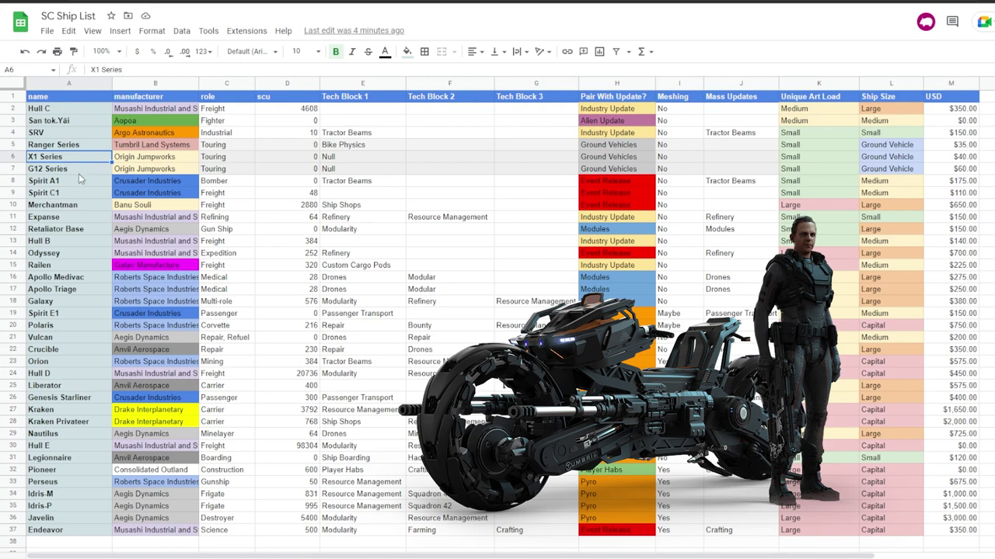
pyautogui.click(77, 170)
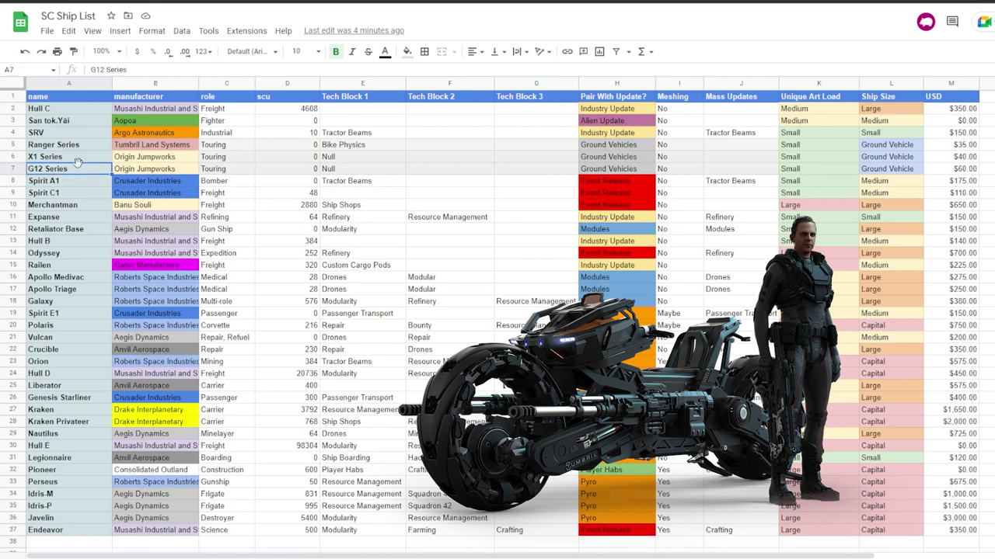
pyautogui.click(55, 147)
# Examine the G12 Series row from name through manufacturer, role and scu, against the X1 Series and Spirit A1 rows
pyautogui.click(74, 207)
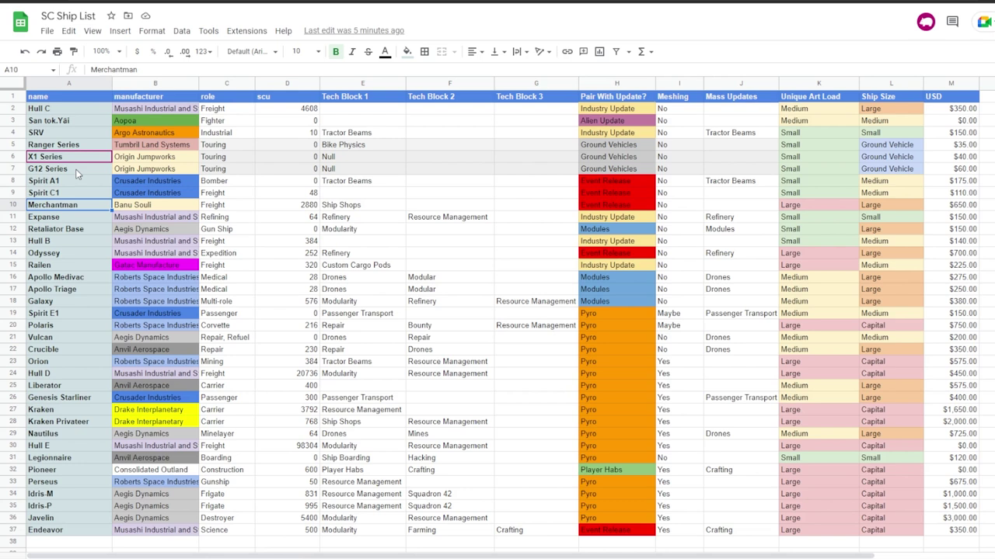
pyautogui.click(77, 171)
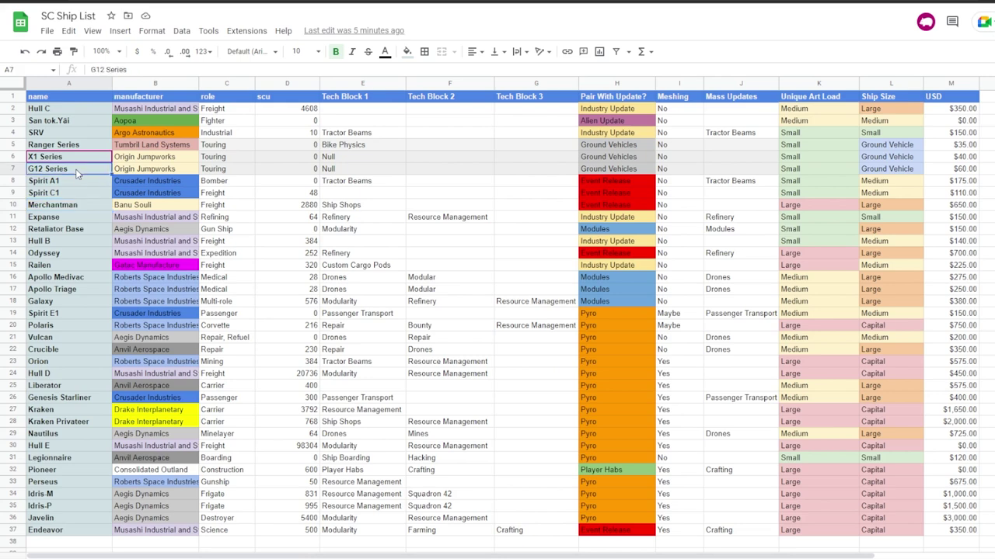
pyautogui.click(78, 182)
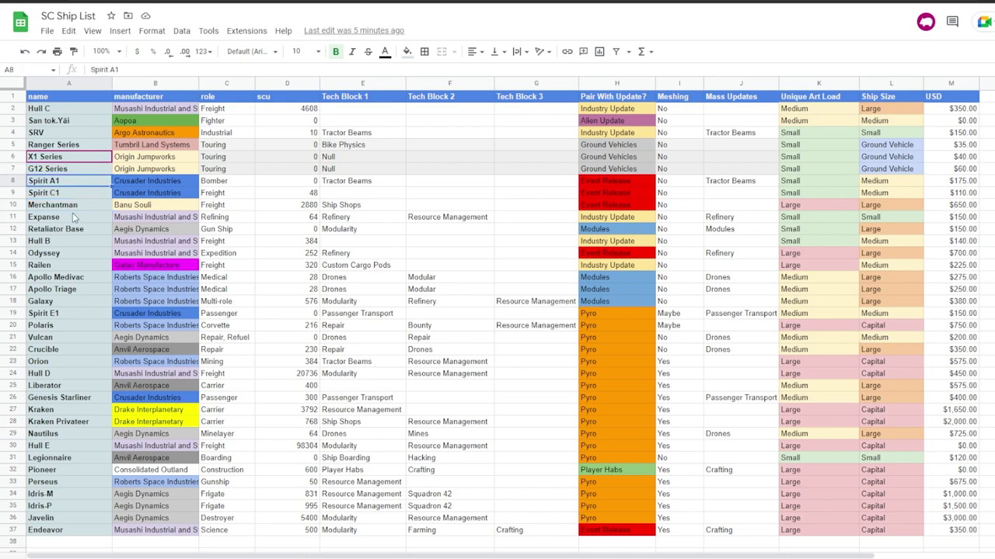
pyautogui.press('Up')
pyautogui.press('Right')
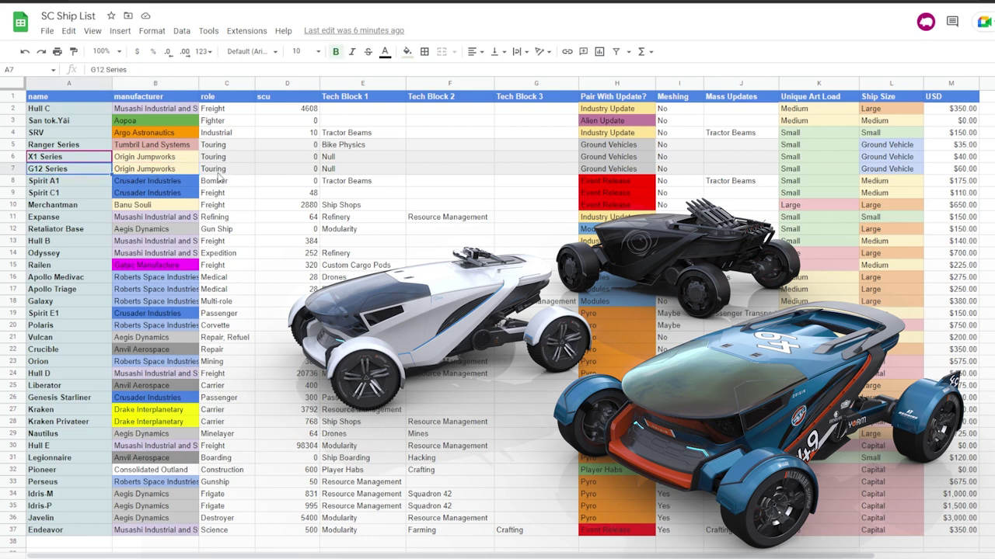
pyautogui.press('Right')
pyautogui.moveTo(75, 170); pyautogui.dragTo(220, 168)
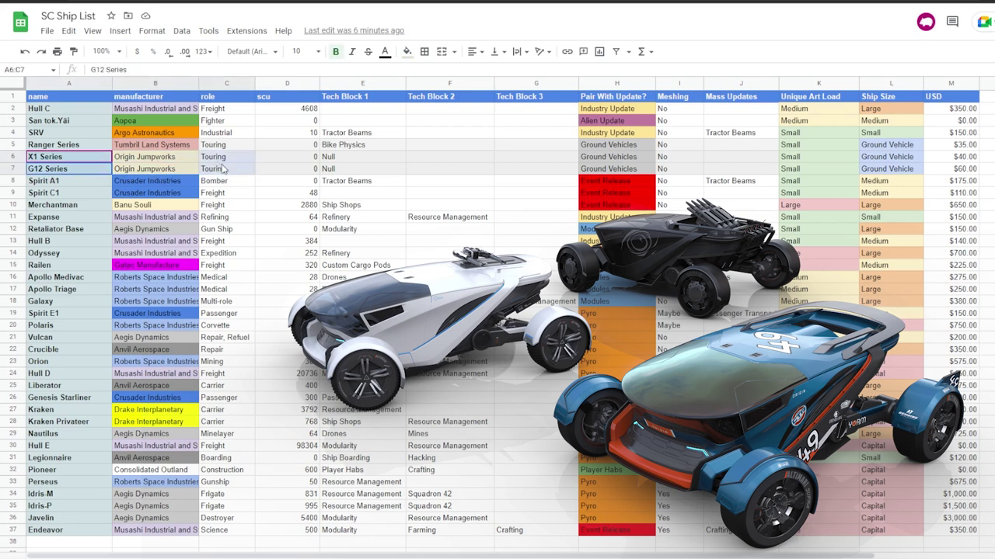
pyautogui.click(235, 187)
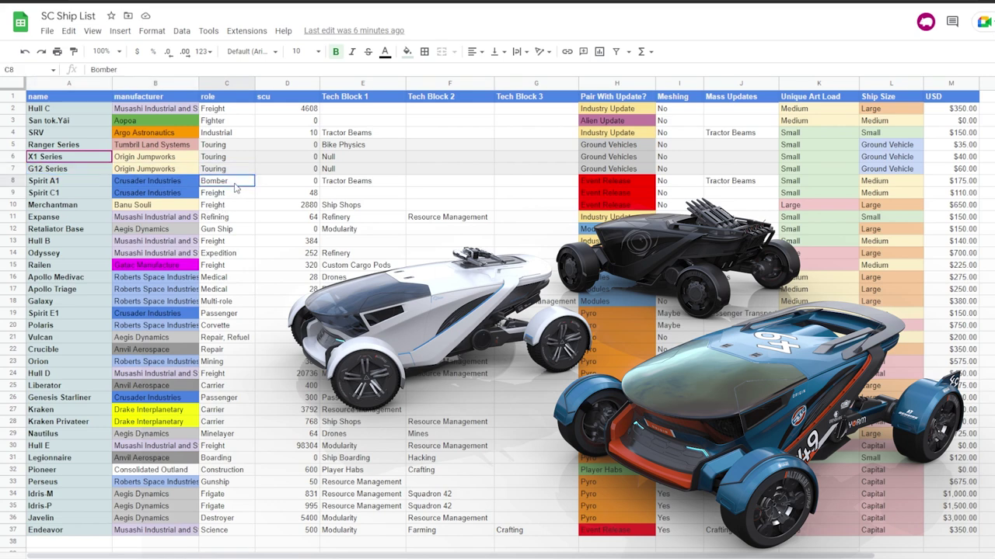
pyautogui.click(90, 169)
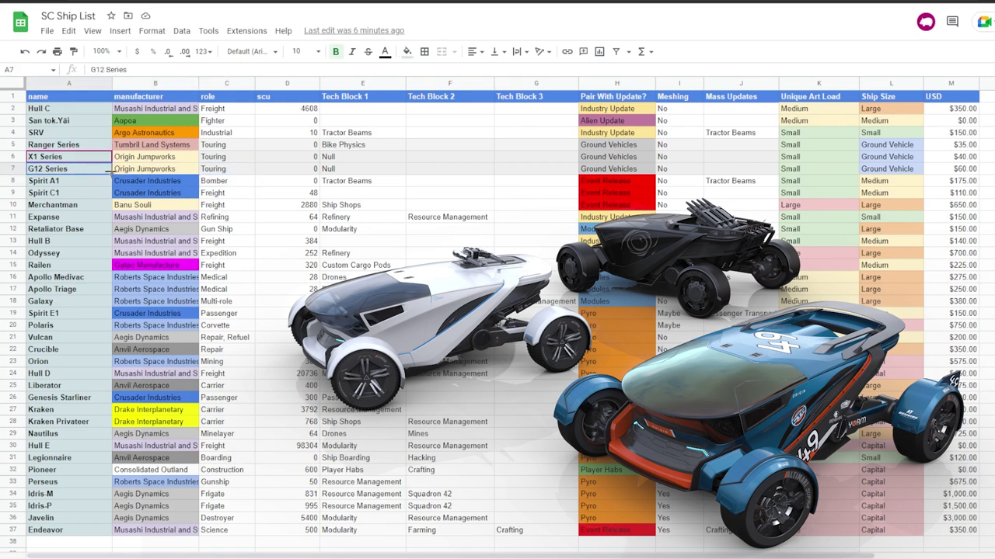
pyautogui.keyDown('shift'); pyautogui.click(224, 172); pyautogui.keyUp('shift')
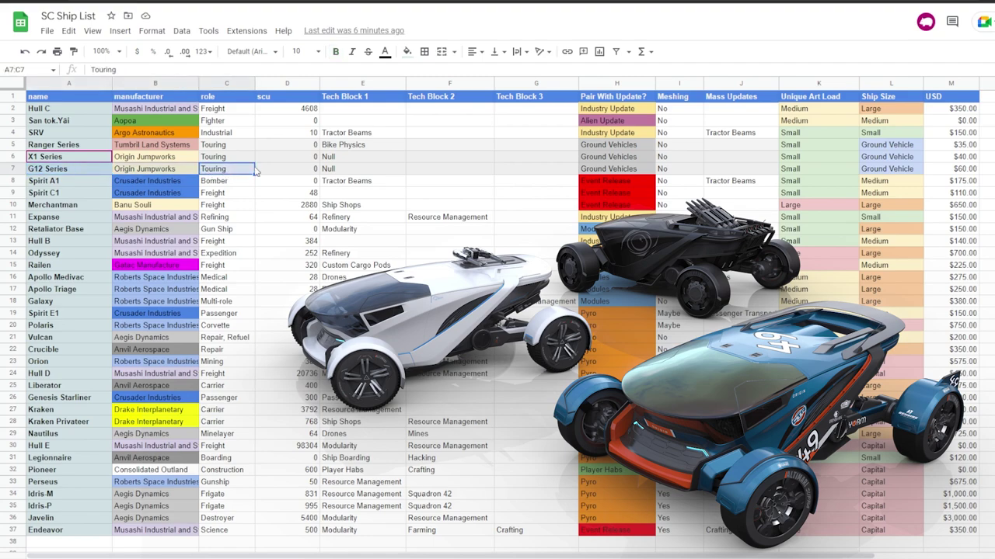
pyautogui.click(279, 170)
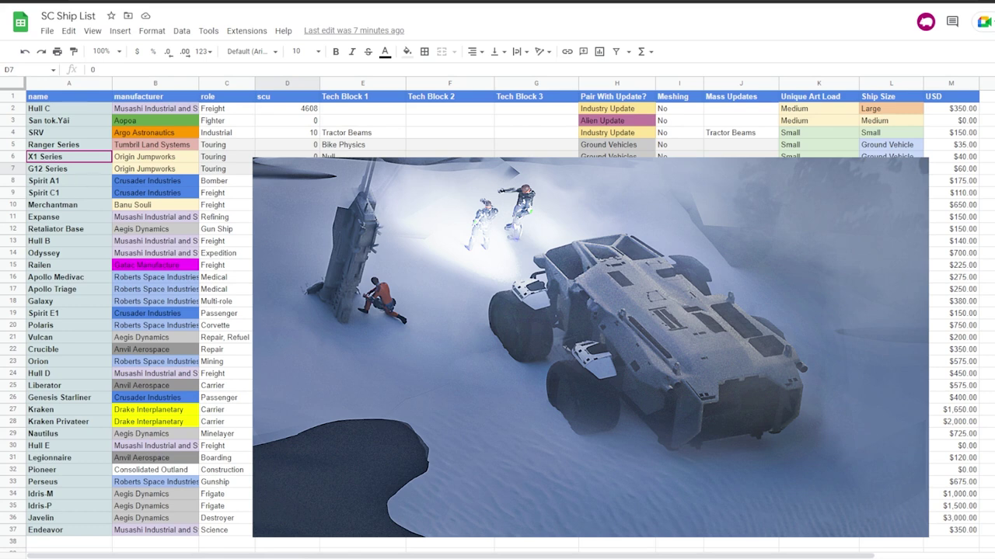
# Add Lynx to the name column in the first empty row below Endeavor
pyautogui.click(87, 544)
pyautogui.write('Lynx')
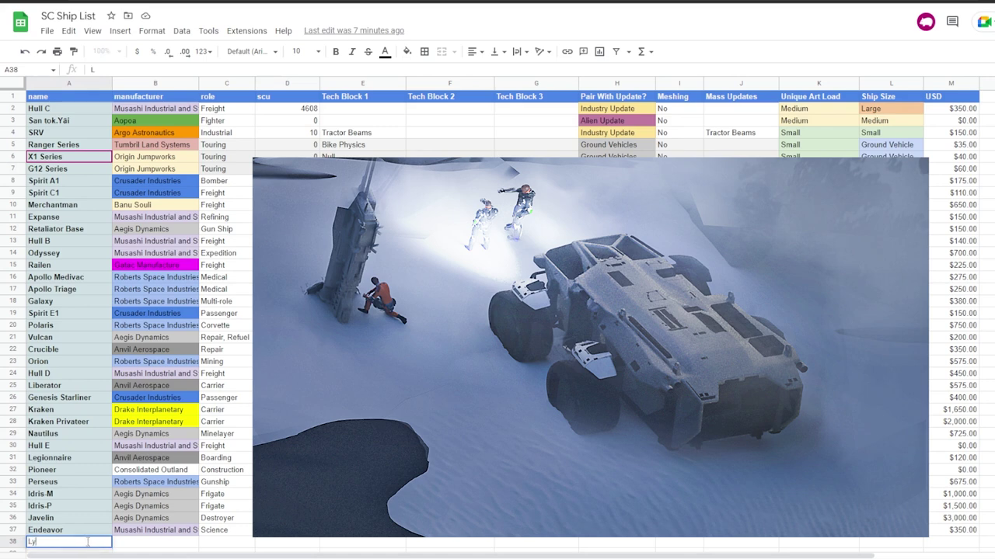
pyautogui.click(81, 520)
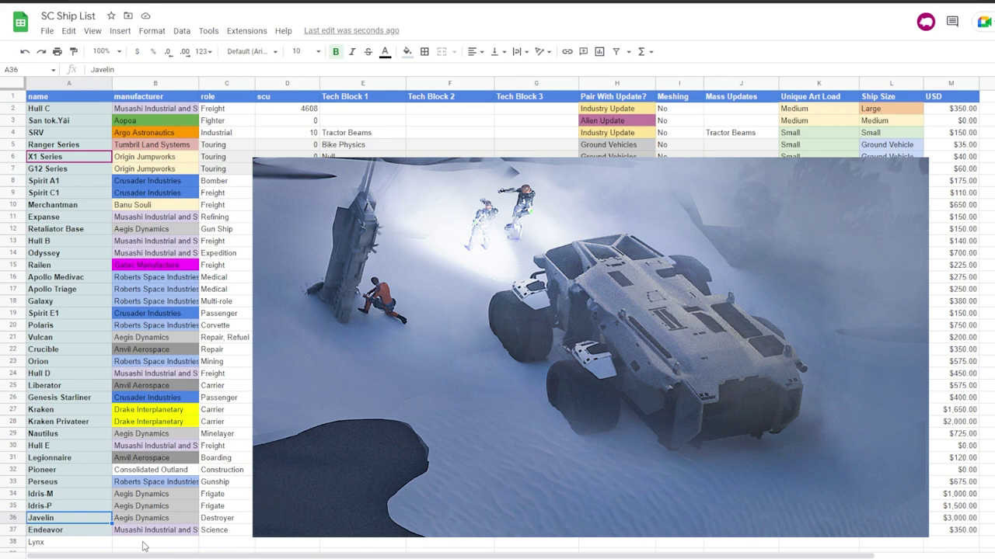
pyautogui.click(142, 546)
pyautogui.click(101, 547)
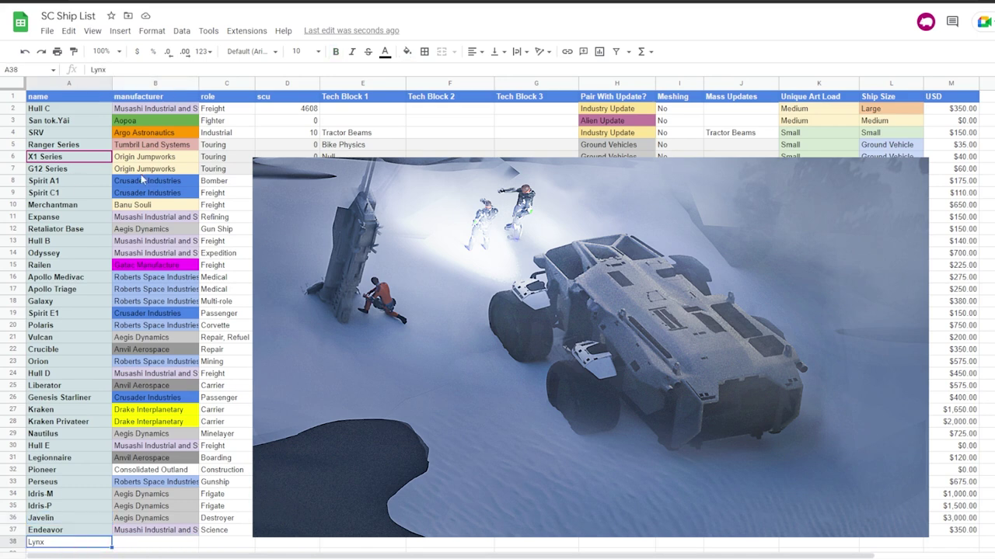
# Review the Spirit A1 and Spirit C1 rows from the name through Tech Block 3
pyautogui.click(70, 171)
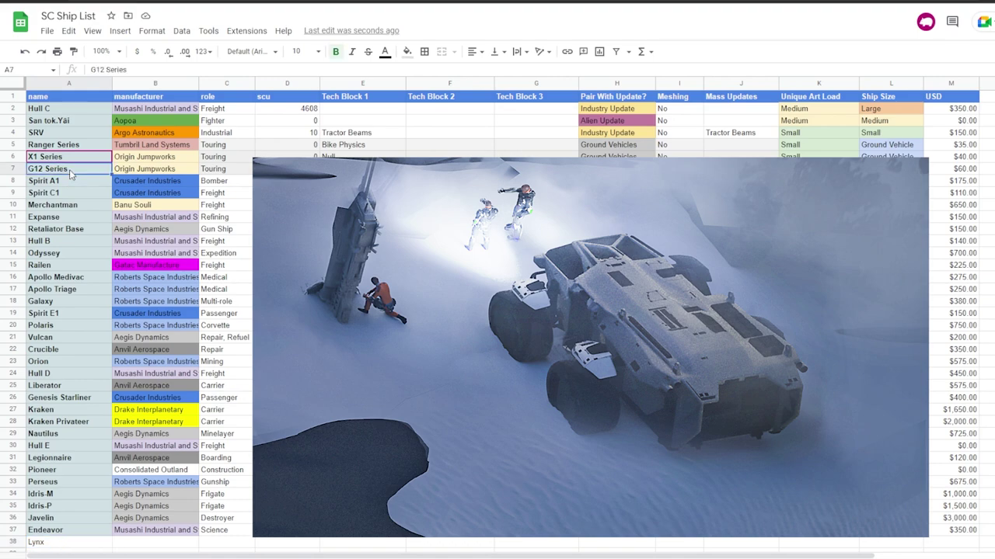
pyautogui.click(62, 184)
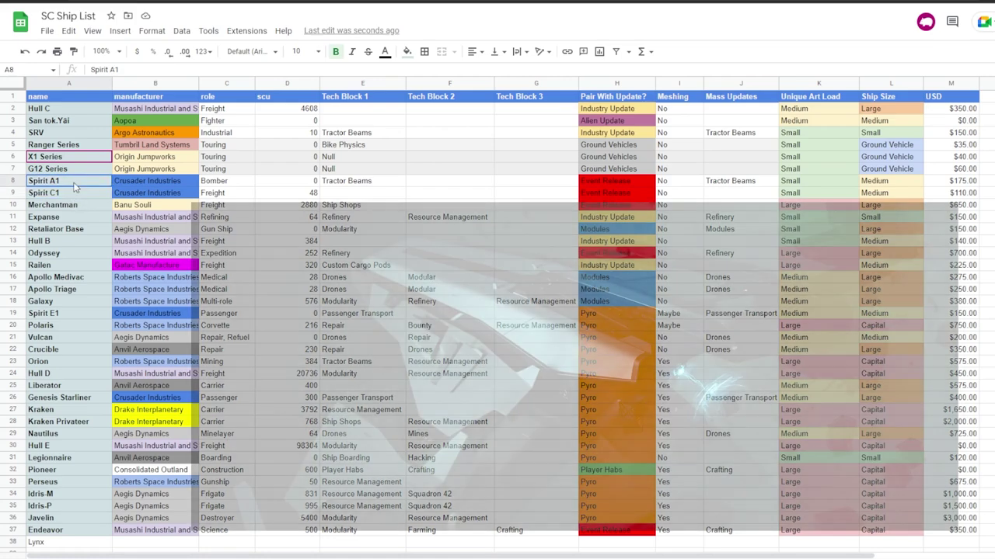
pyautogui.moveTo(75, 186); pyautogui.dragTo(522, 195)
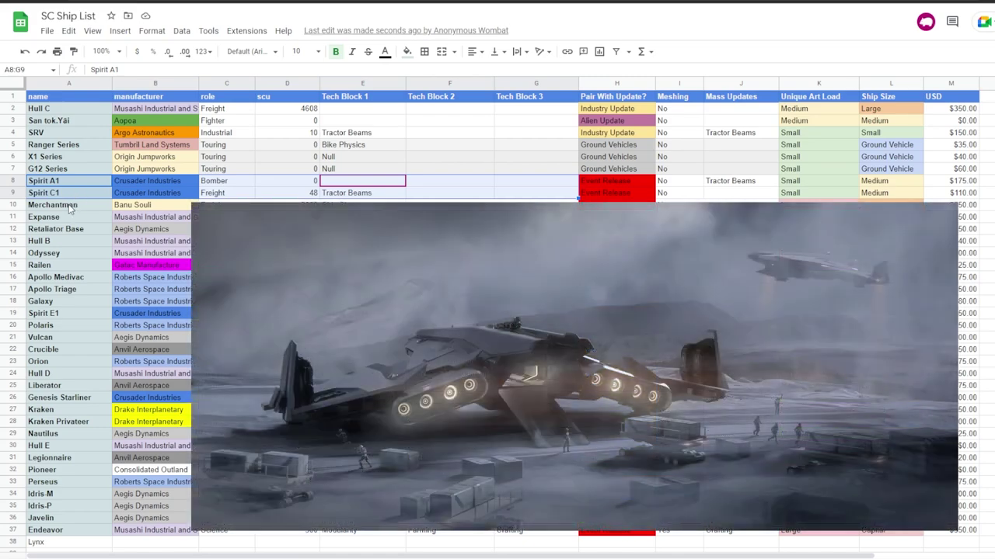
pyautogui.click(70, 206)
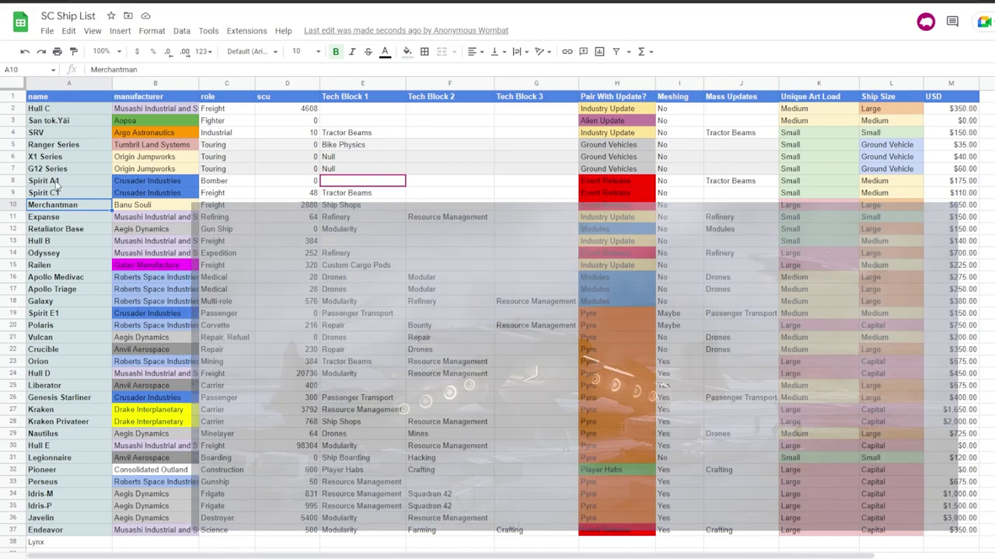
# Compare the tech block cells of Spirit A1 and Spirit C1, ending on Endeavor's Crafting entry in Tech Block 3
pyautogui.click(56, 184)
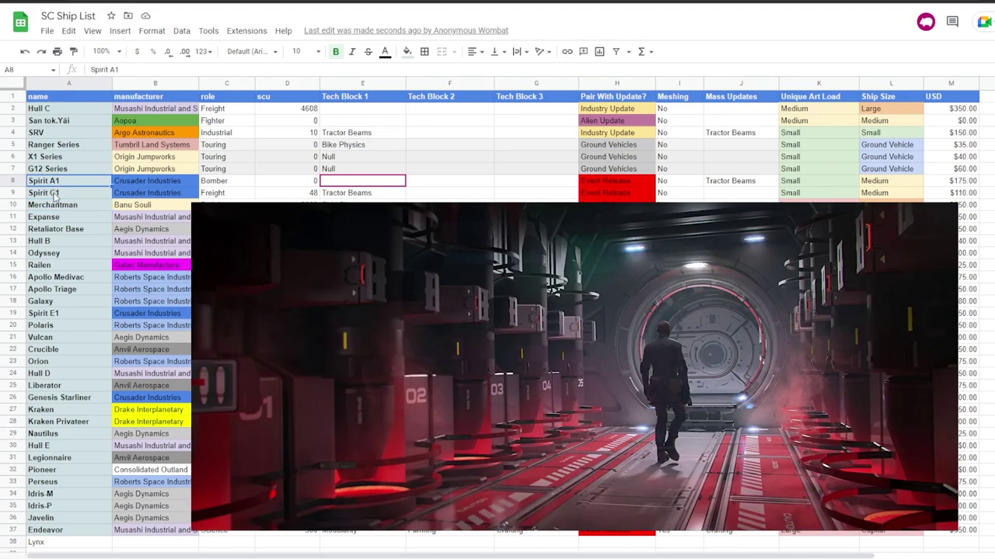
pyautogui.moveTo(56, 195); pyautogui.dragTo(353, 184)
pyautogui.click(357, 194)
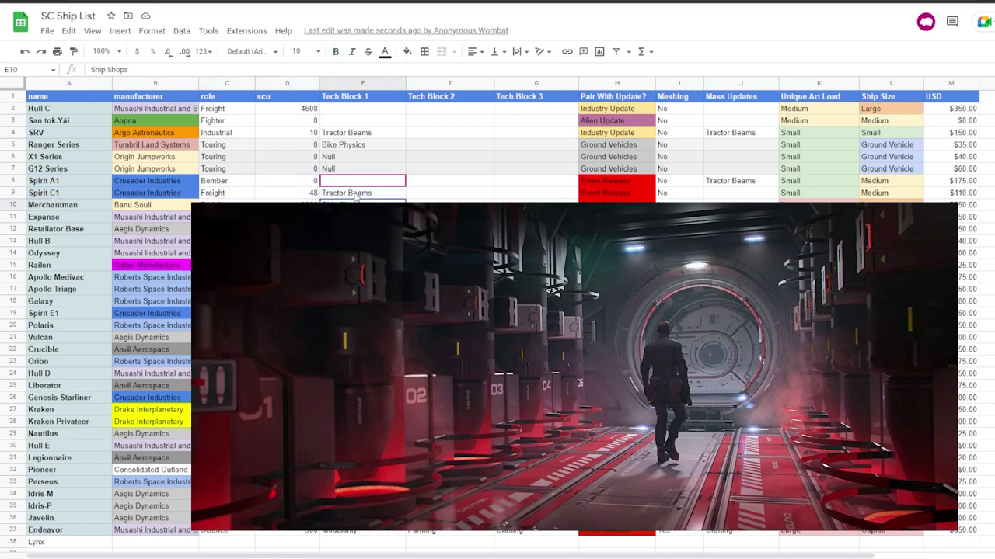
pyautogui.click(56, 183)
pyautogui.moveTo(56, 184); pyautogui.dragTo(530, 183)
pyautogui.click(530, 183)
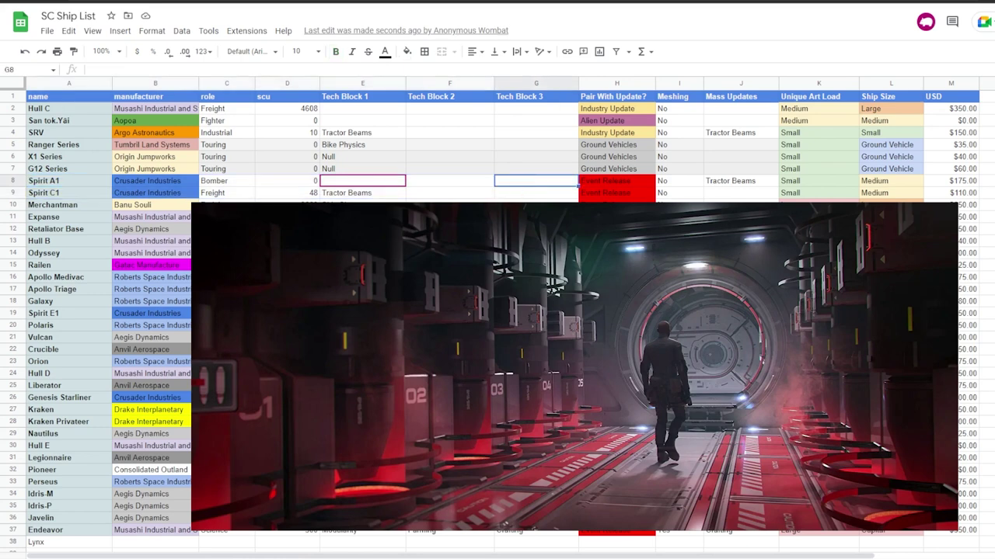
pyautogui.click(537, 531)
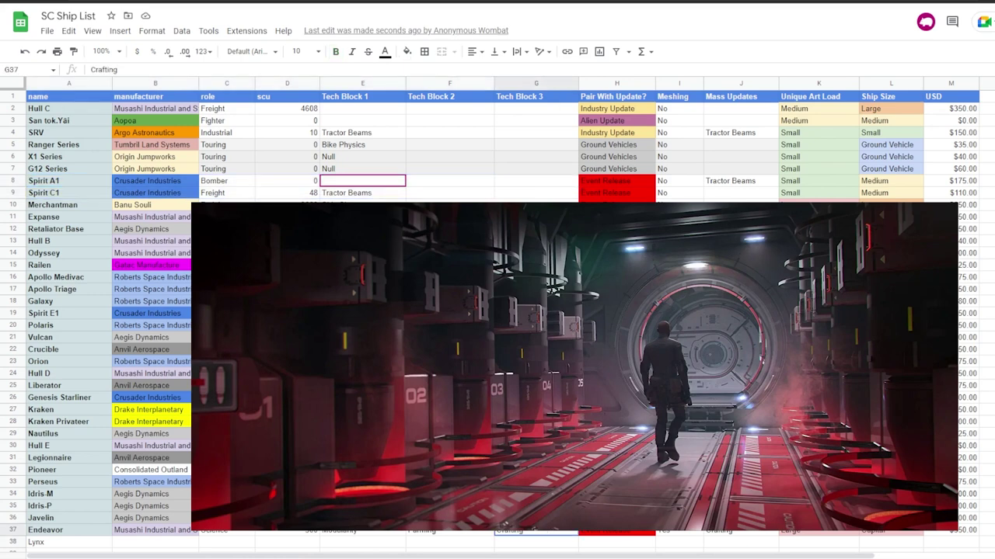
# Go down the name column through Spirit C1, Expanse, Railen and Legionnaire
pyautogui.click(536, 313)
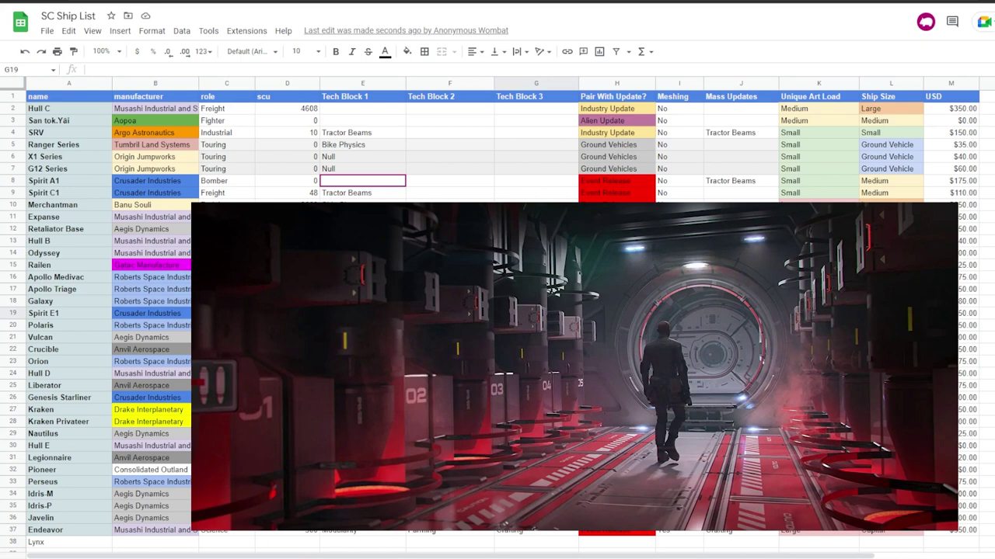
pyautogui.click(51, 194)
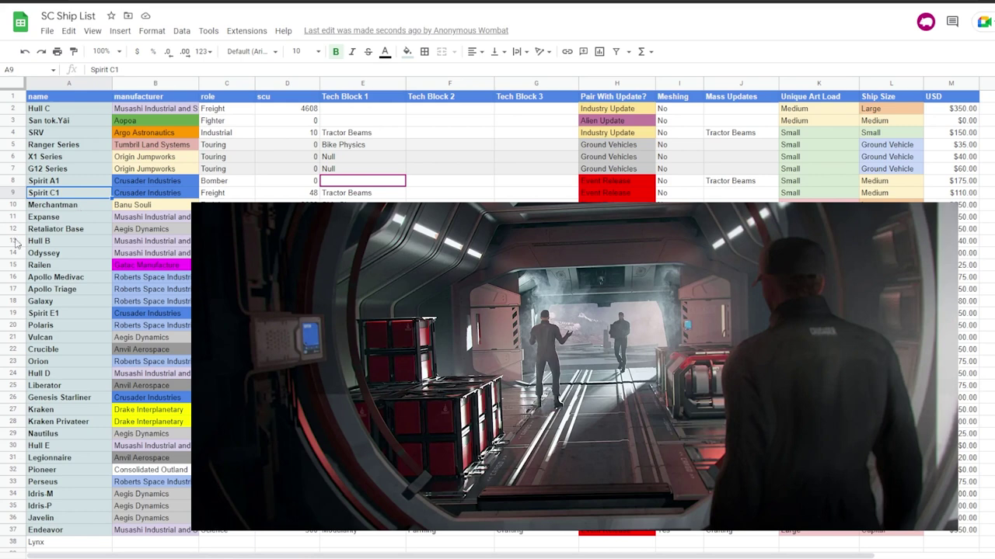
pyautogui.click(68, 219)
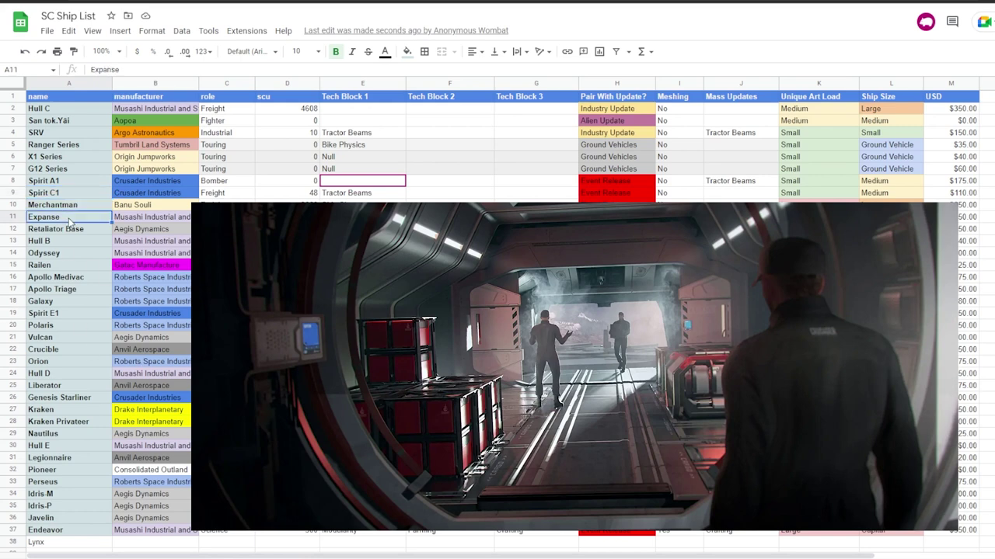
pyautogui.click(70, 266)
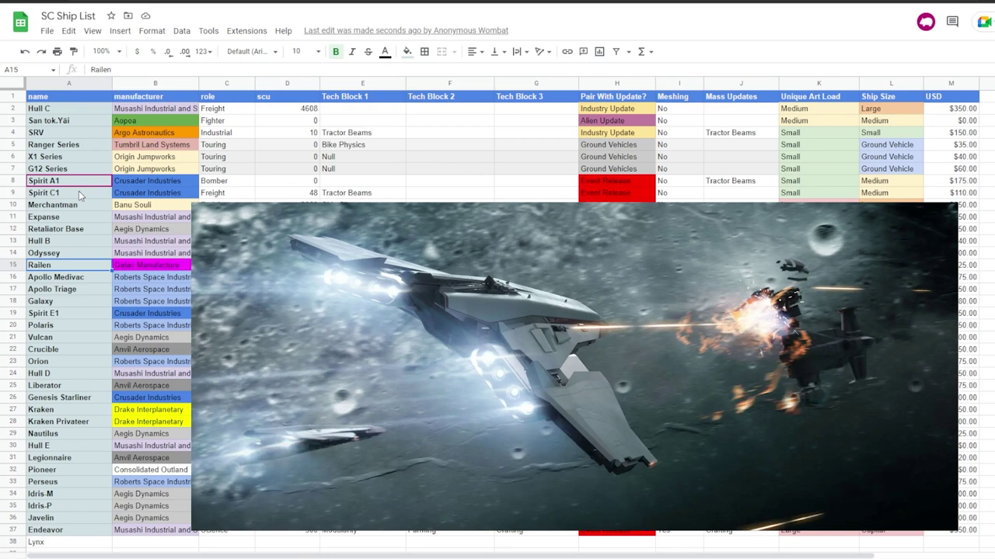
pyautogui.click(64, 460)
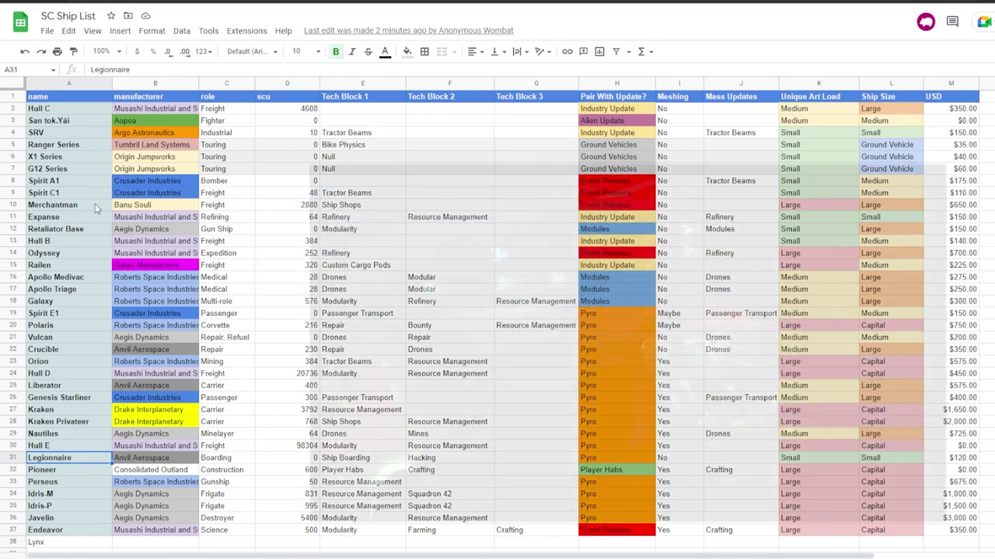
# Compare the Merchantman row with the neighboring Expanse and Spirit A1 rows
pyautogui.click(94, 204)
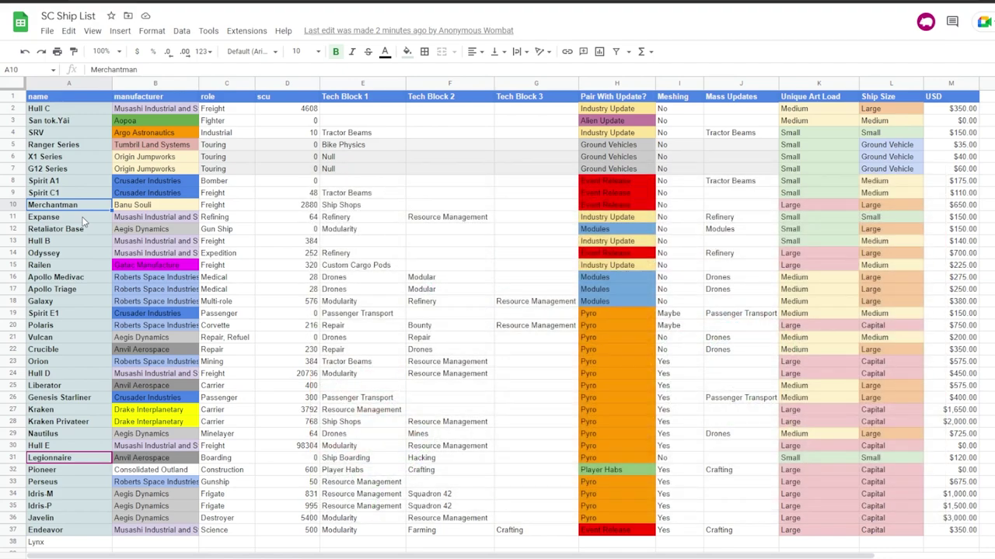
pyautogui.click(84, 220)
pyautogui.click(88, 202)
pyautogui.click(79, 182)
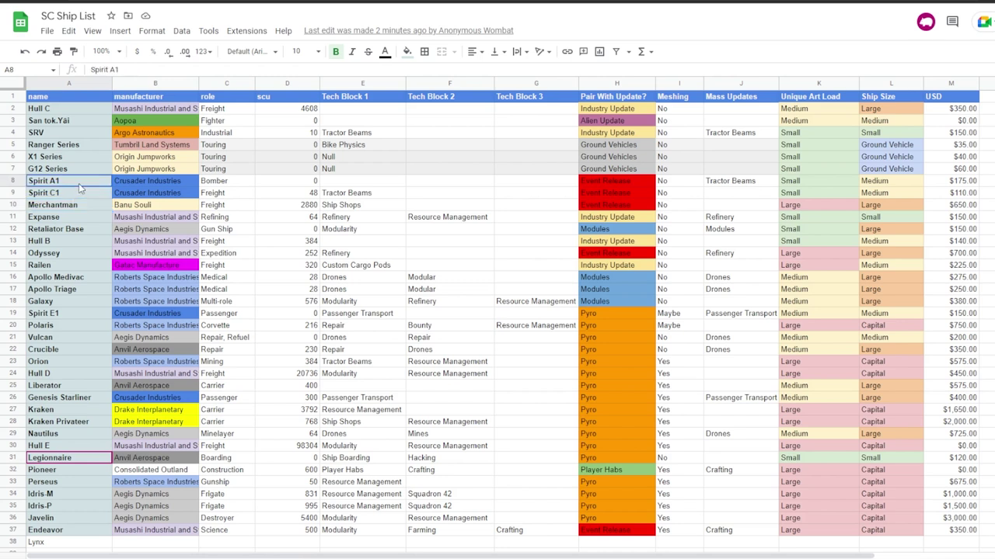
pyautogui.click(78, 206)
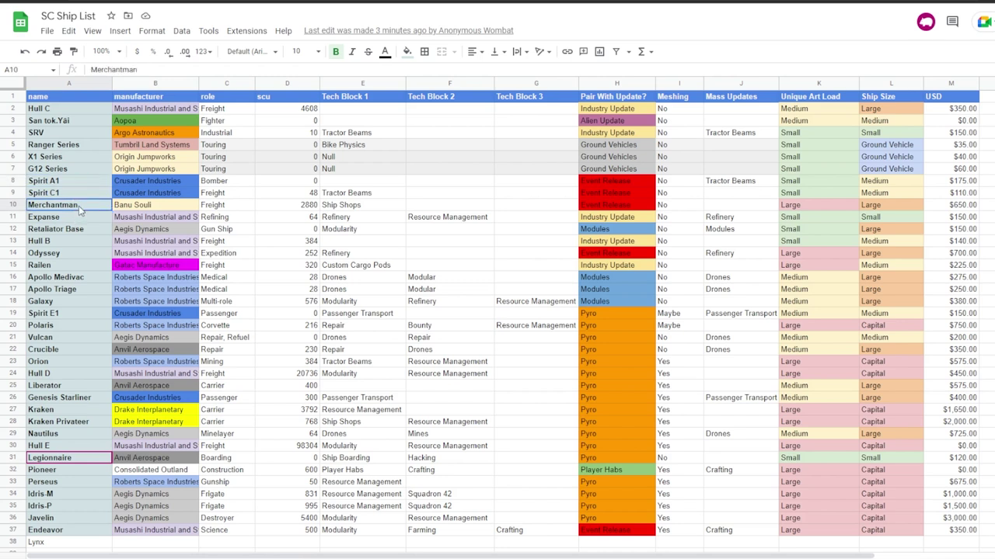
pyautogui.click(64, 218)
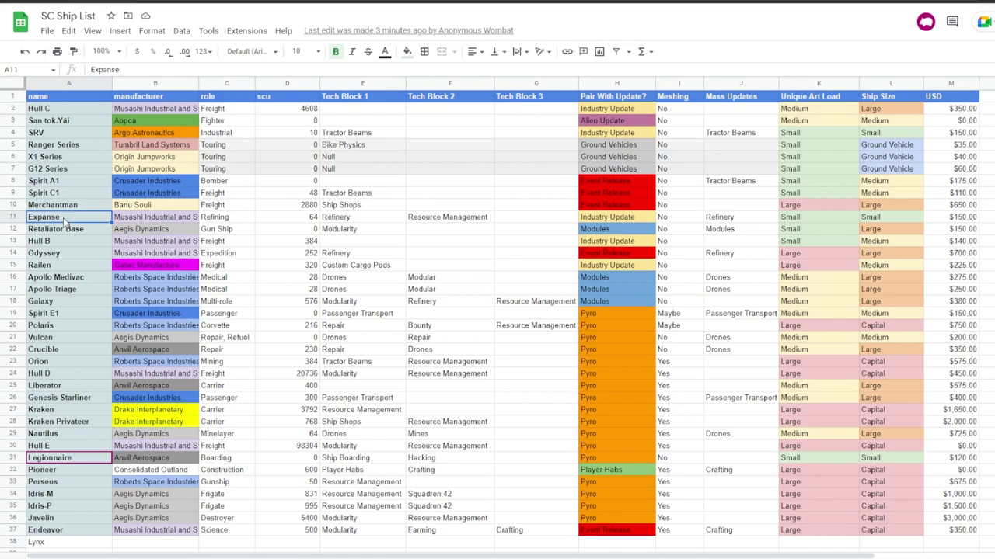
# Check the Merchantman's name and manufacturer cells against the Expanse row
pyautogui.click(74, 207)
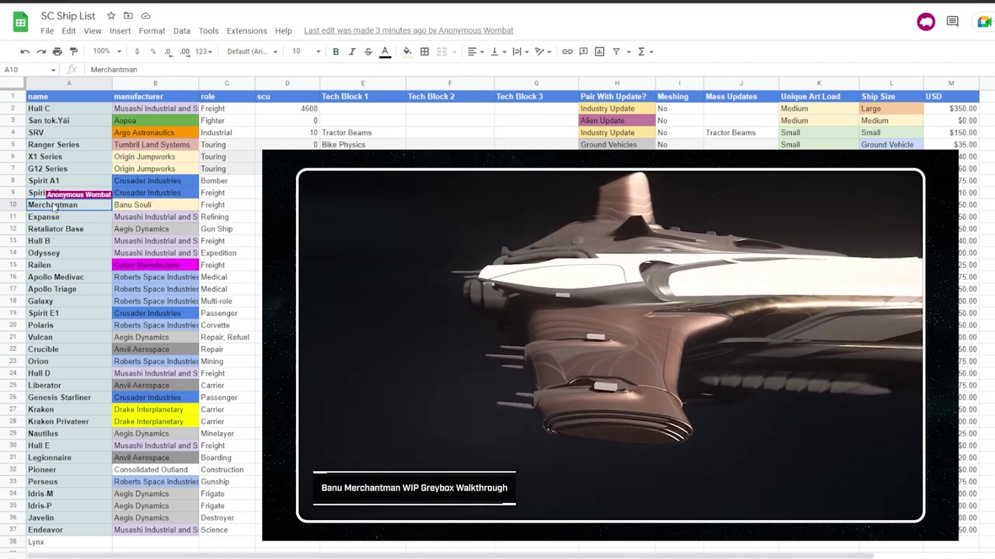
pyautogui.press('Right')
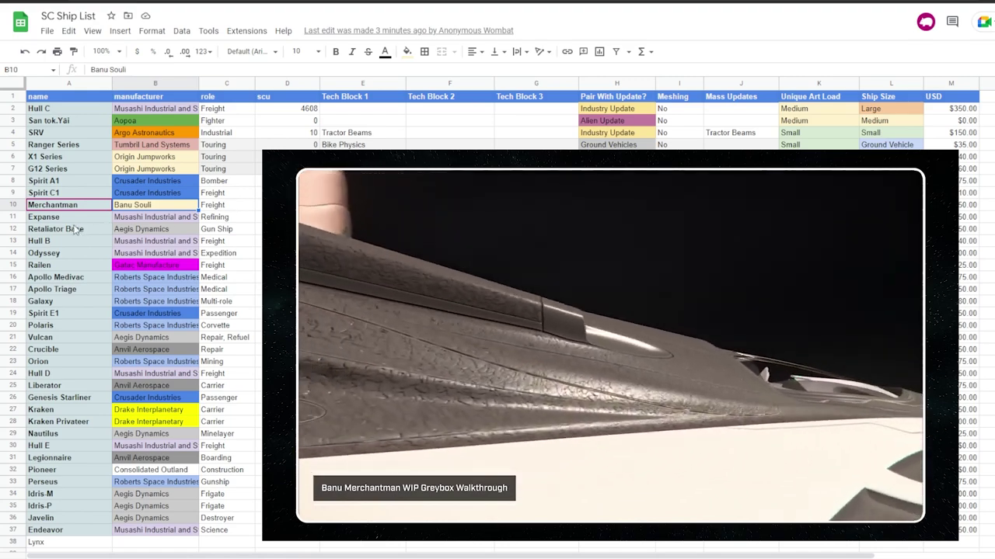
pyautogui.click(62, 220)
pyautogui.click(65, 206)
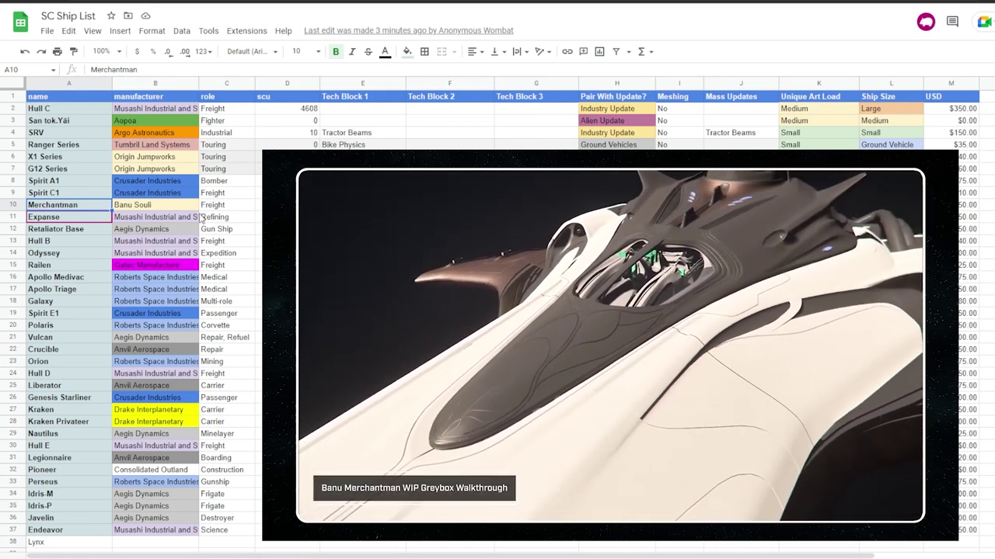
pyautogui.click(118, 204)
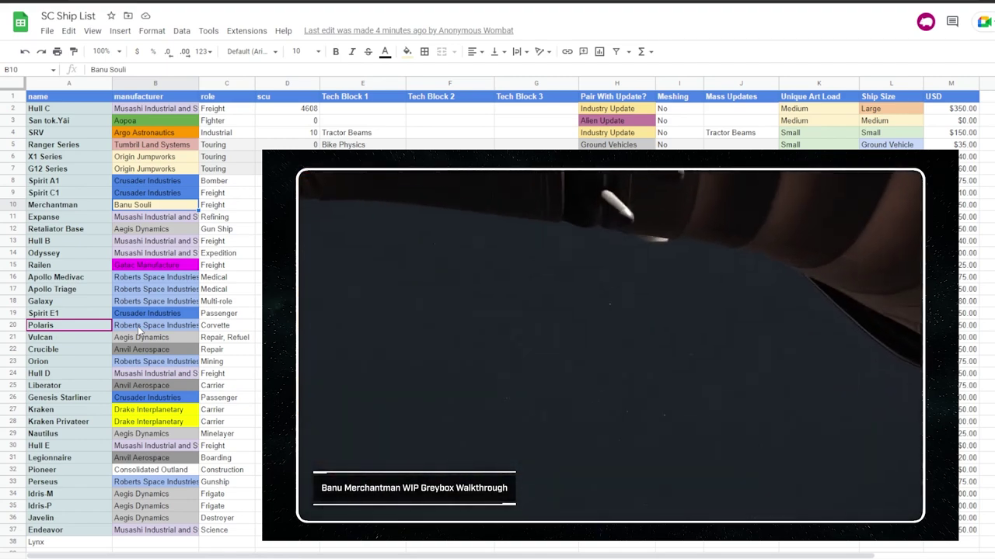
# Compare the Polaris entry with the Merchantman entry in the name column
pyautogui.click(68, 332)
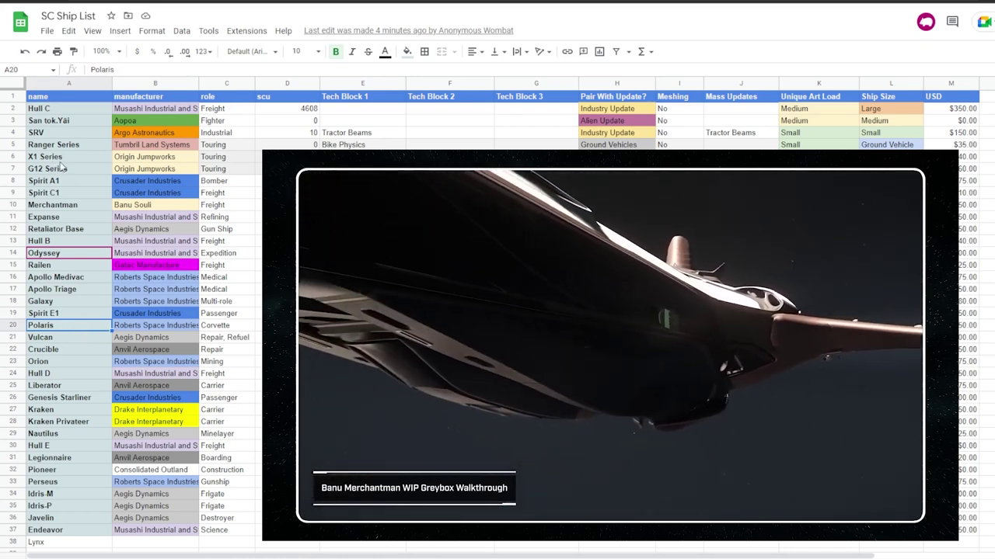
pyautogui.click(68, 206)
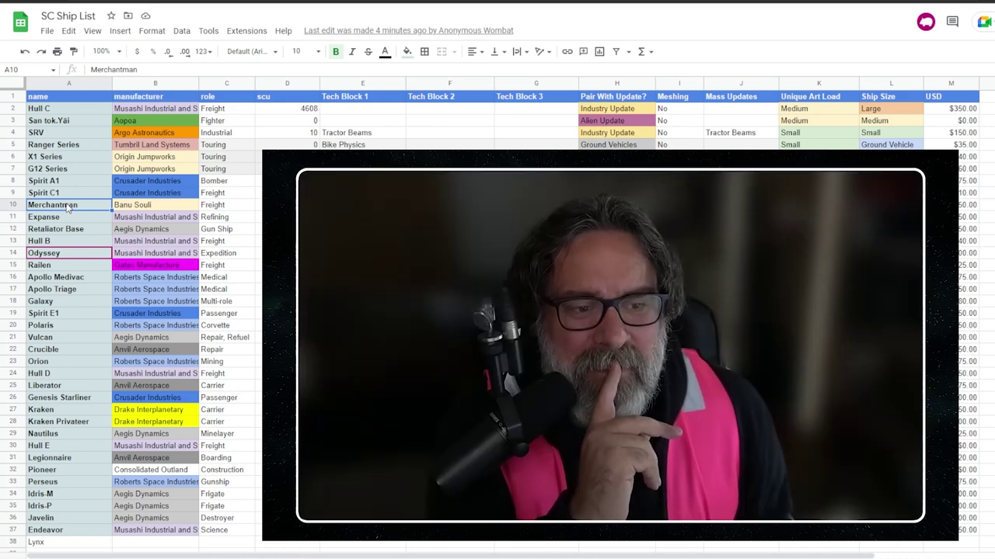
pyautogui.click(64, 326)
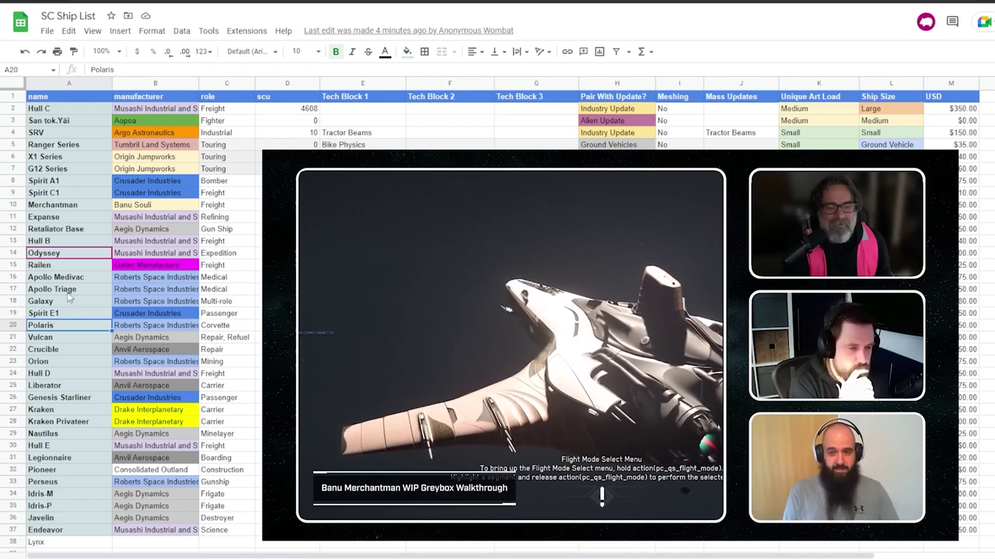
pyautogui.click(68, 205)
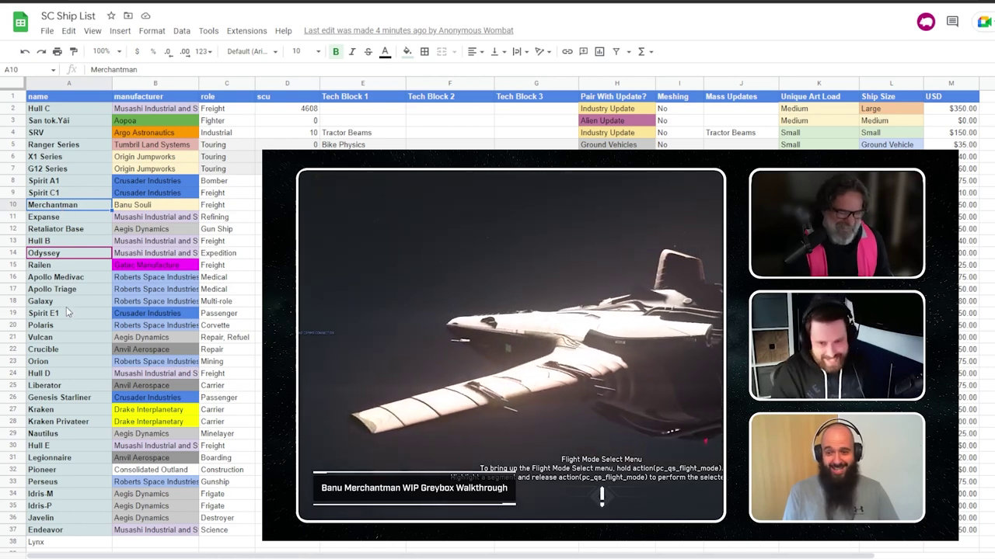
# Examine the Merchantman row between its manufacturer and Unique Art Load cells
pyautogui.click(818, 205)
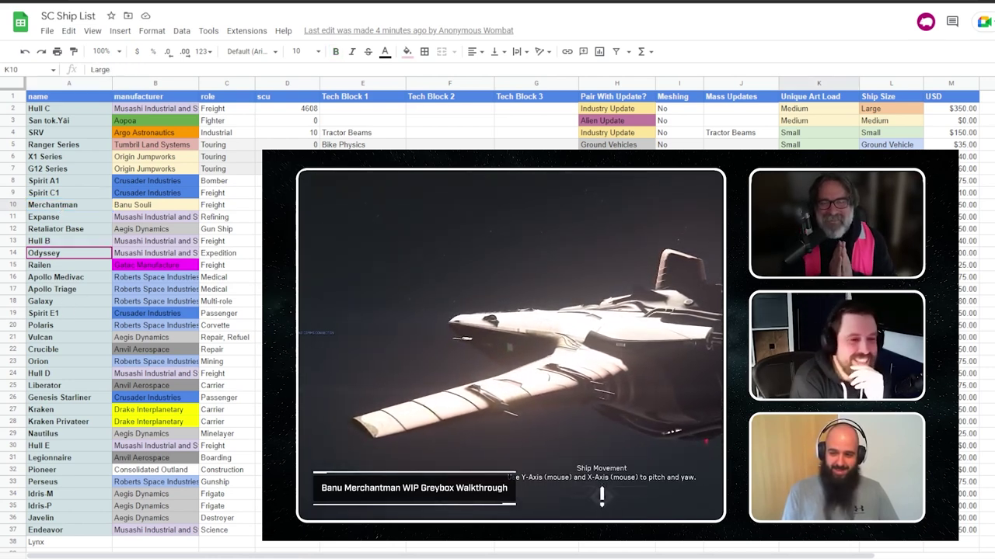
pyautogui.hotkey('shift', 'Left')
pyautogui.hotkey('shift', 'Left')
pyautogui.hotkey('shift', 'Left')
pyautogui.hotkey('shift', 'Left')
pyautogui.hotkey('shift', 'Left')
pyautogui.hotkey('shift', 'Left')
pyautogui.hotkey('shift', 'Left')
pyautogui.hotkey('shift', 'Left')
pyautogui.hotkey('shift', 'Left')
pyautogui.hotkey('shift', 'Left')
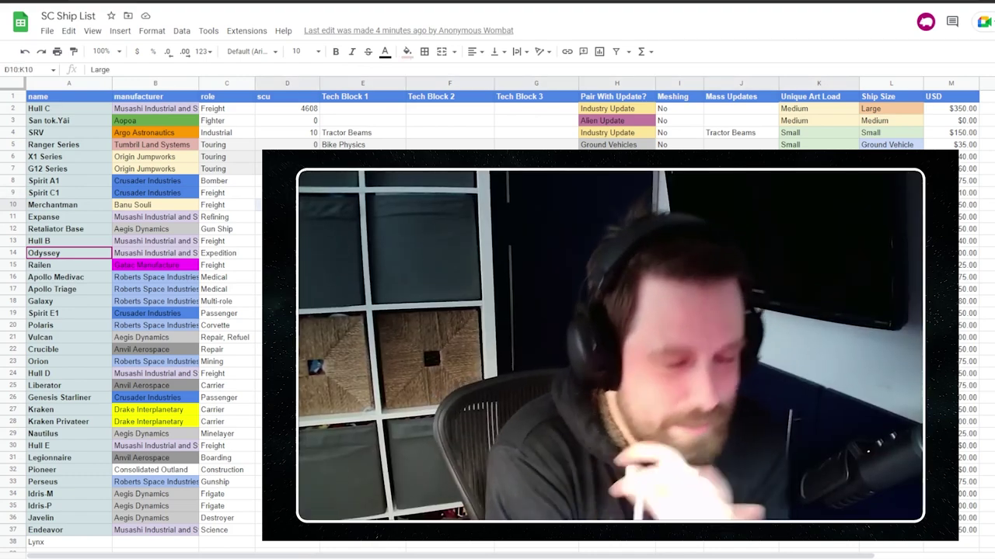
pyautogui.press('Left')
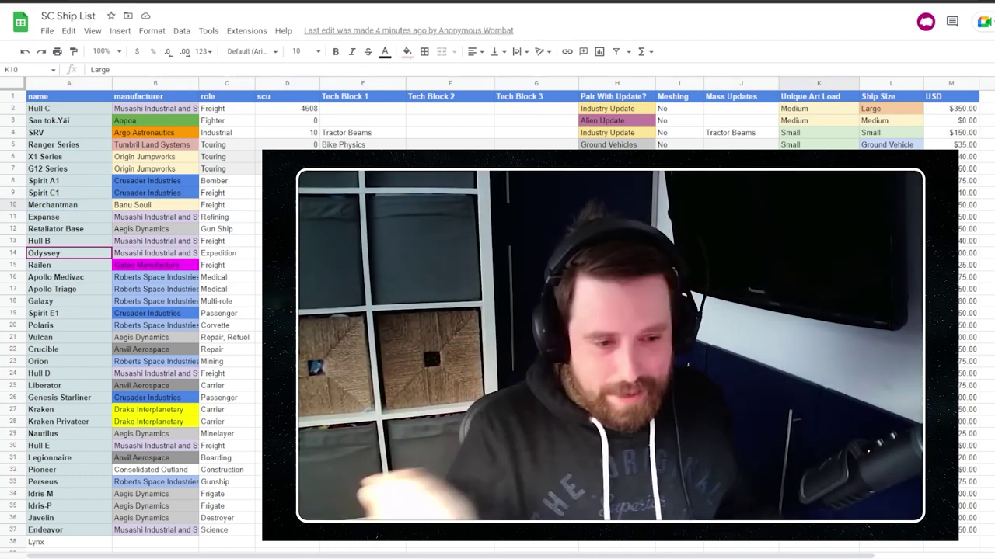
pyautogui.moveTo(818, 205); pyautogui.dragTo(91, 211)
pyautogui.click(227, 216)
pyautogui.moveTo(167, 212); pyautogui.dragTo(818, 217)
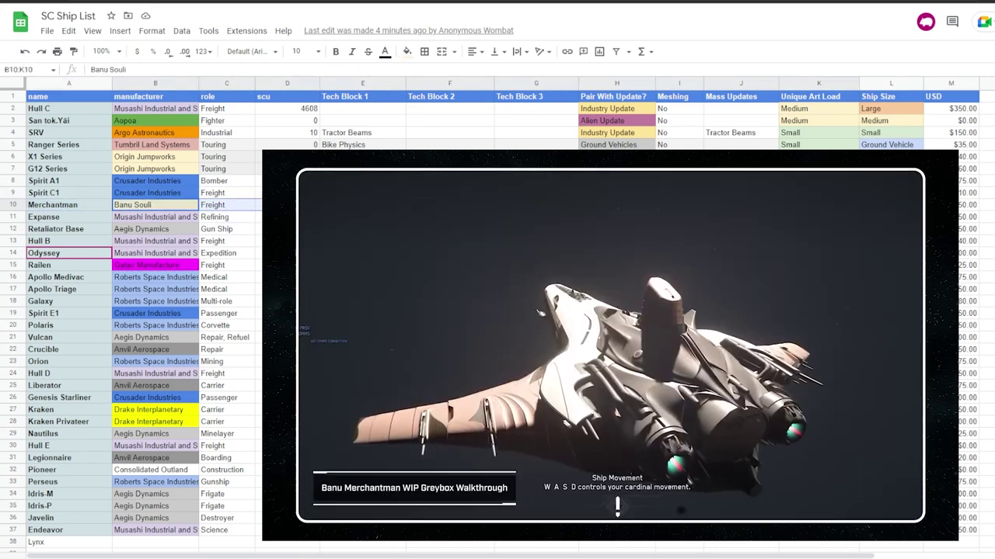
pyautogui.click(819, 204)
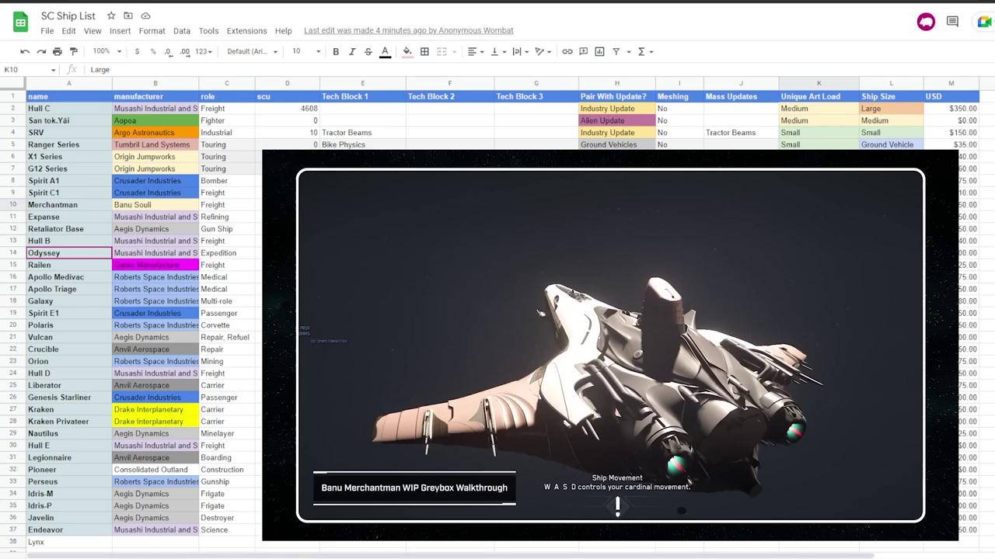
# Review the Orion, Railen and Apollo Triage entries and the Apollo Medivac's Tech Block 1 and scu cells
pyautogui.click(55, 361)
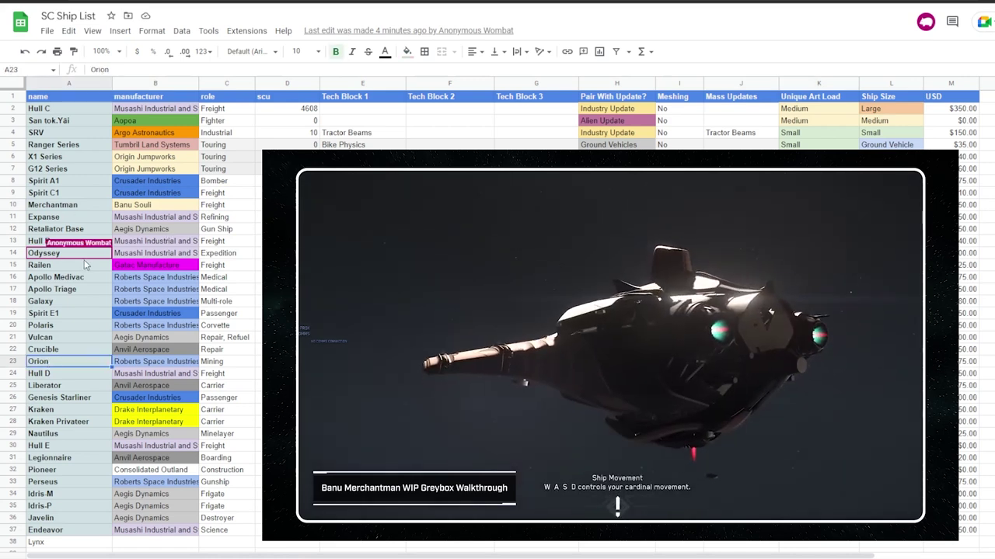
pyautogui.click(43, 265)
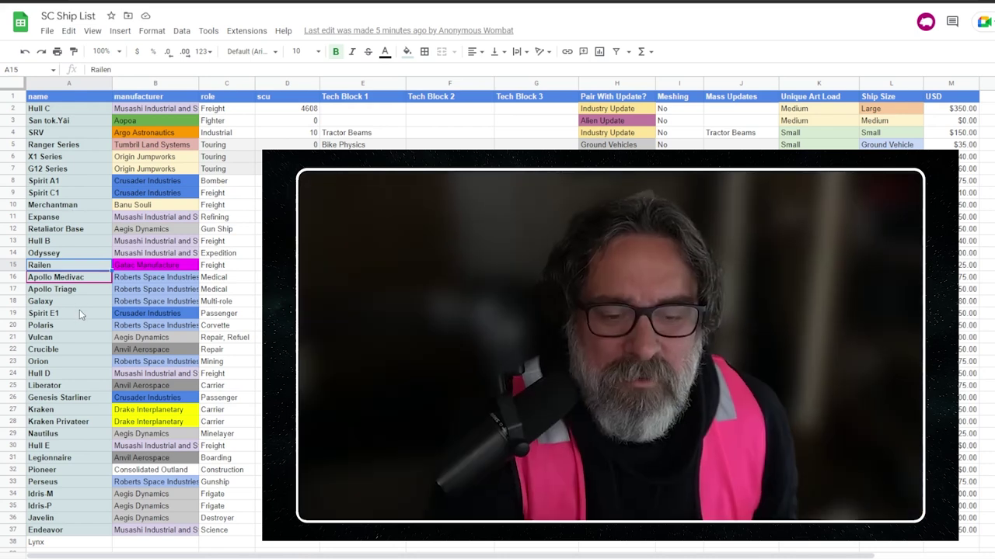
pyautogui.click(77, 287)
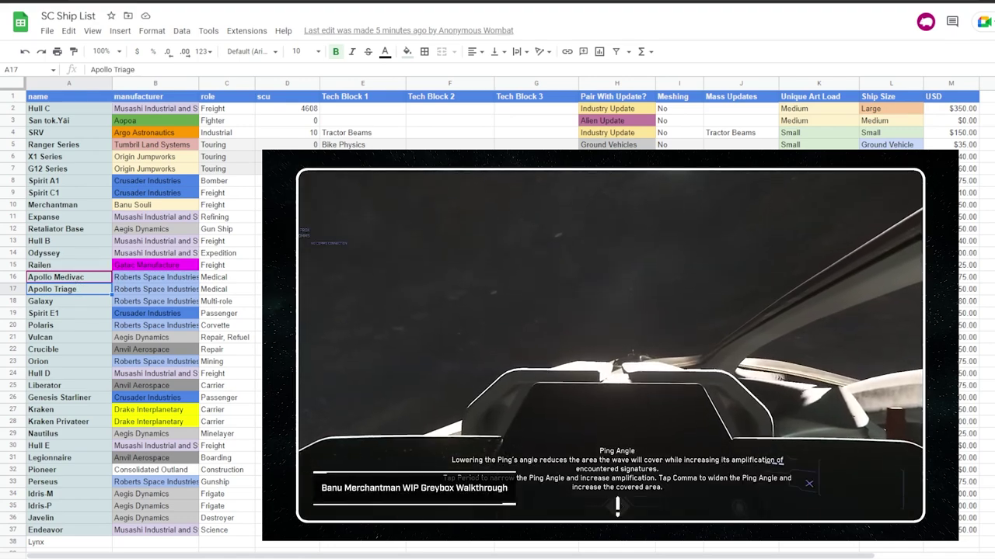
pyautogui.click(362, 277)
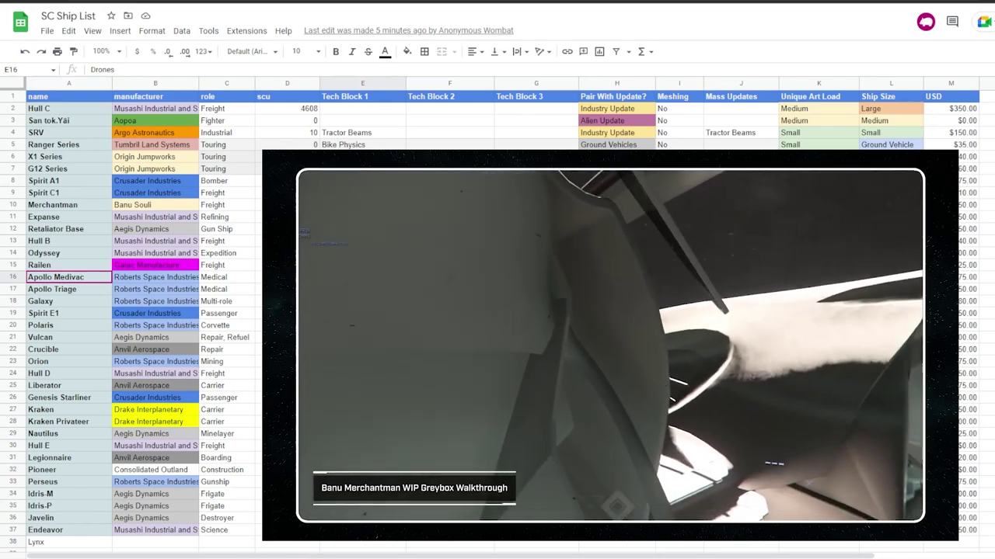
pyautogui.hotkey('shift', 'Down')
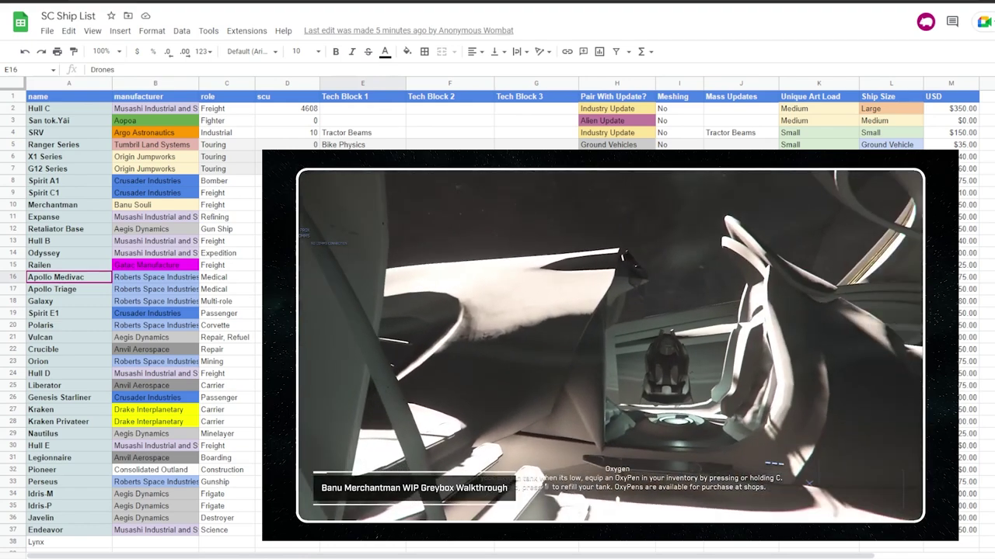
pyautogui.press('Left')
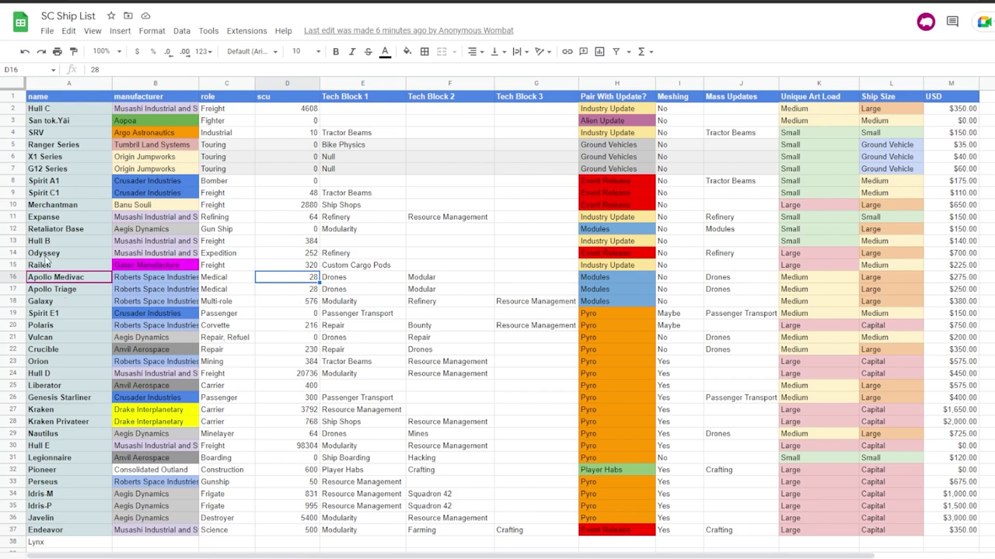
# Review the Spirit C1, Expanse and Retaliator Base entries, ending on the Retaliator Base's role
pyautogui.click(60, 194)
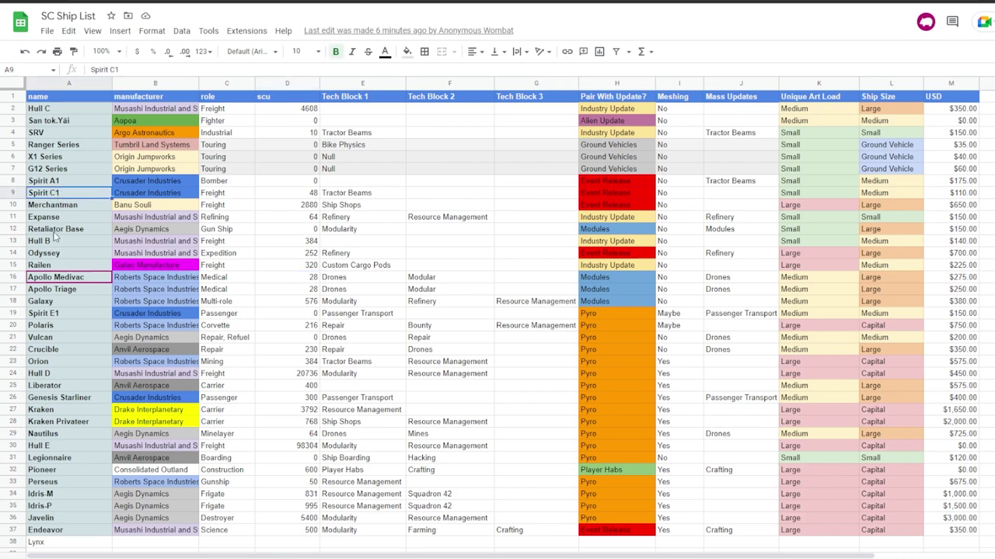
pyautogui.click(62, 228)
pyautogui.click(69, 217)
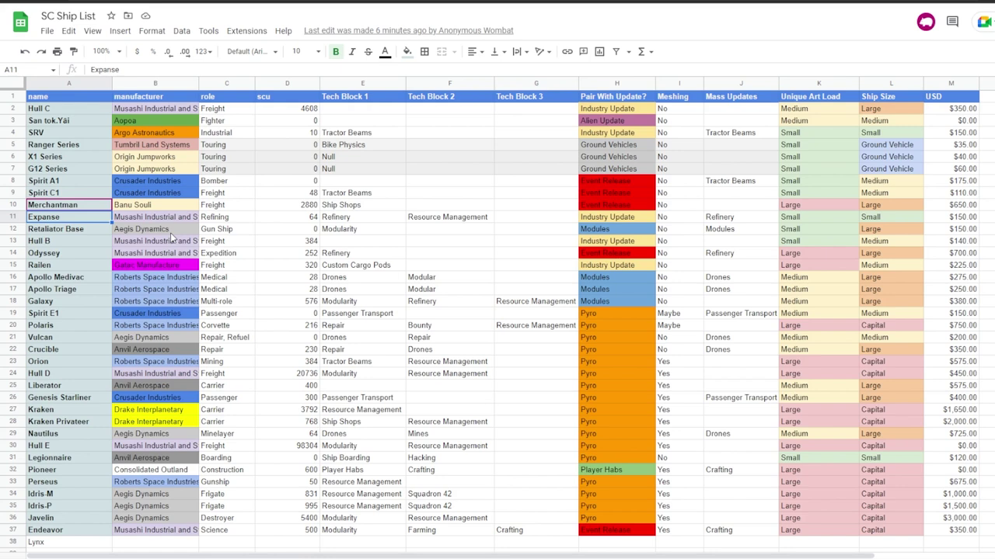
pyautogui.press('Down')
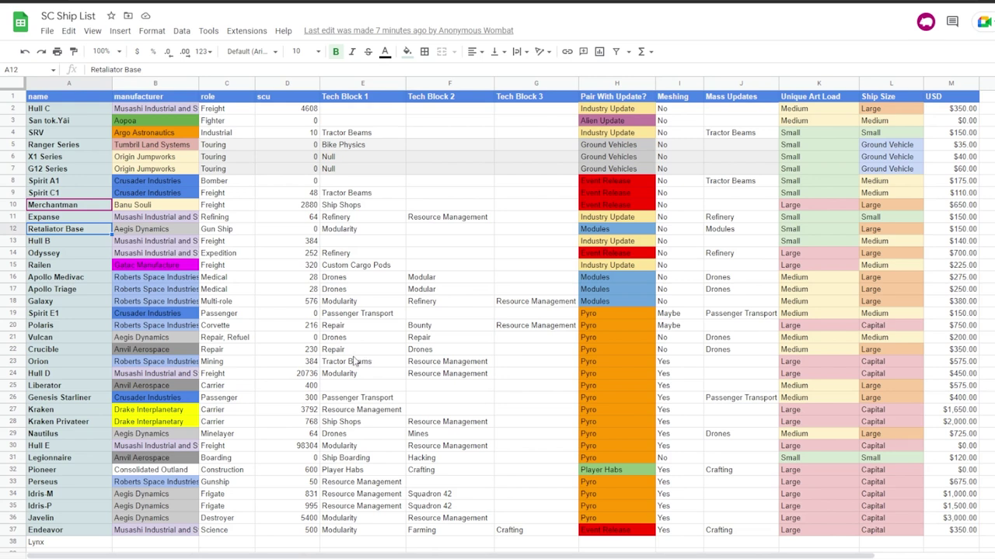
pyautogui.click(227, 231)
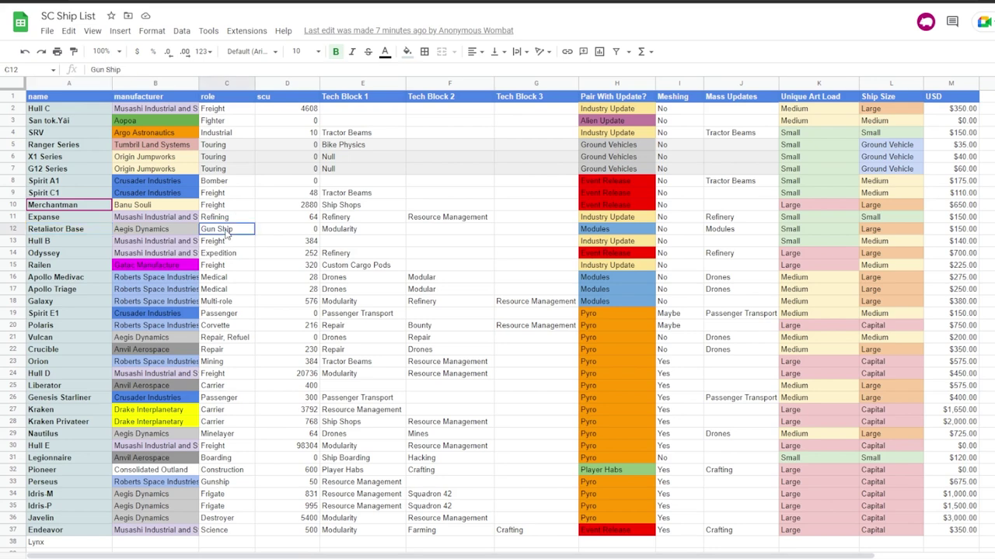
# Compare the manufacturers and roles from Merchantman through Retaliator Base with the Spirit C1's role, ending on the Merchantman
pyautogui.moveTo(221, 208); pyautogui.dragTo(138, 235)
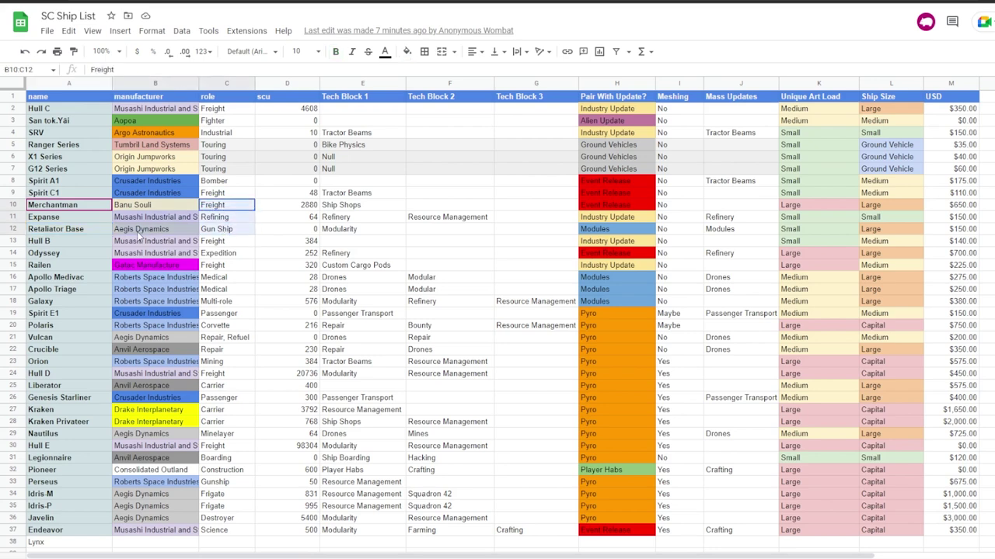
pyautogui.click(218, 196)
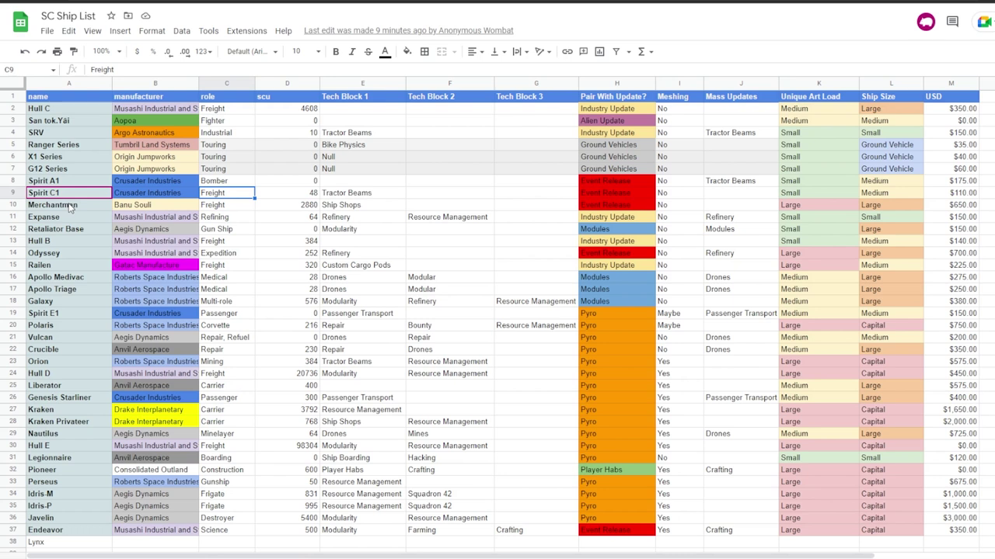
pyautogui.click(70, 206)
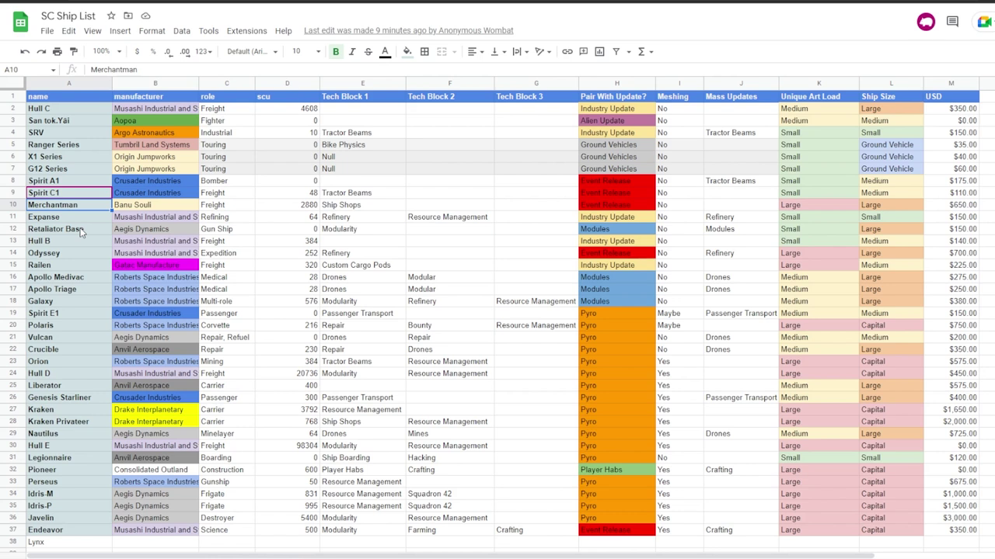
# Compare the USD prices of the Spirit A1 and Spirit C1, and check the Spirit C1 row from Tech Block 2 to USD
pyautogui.moveTo(966, 184); pyautogui.dragTo(966, 198)
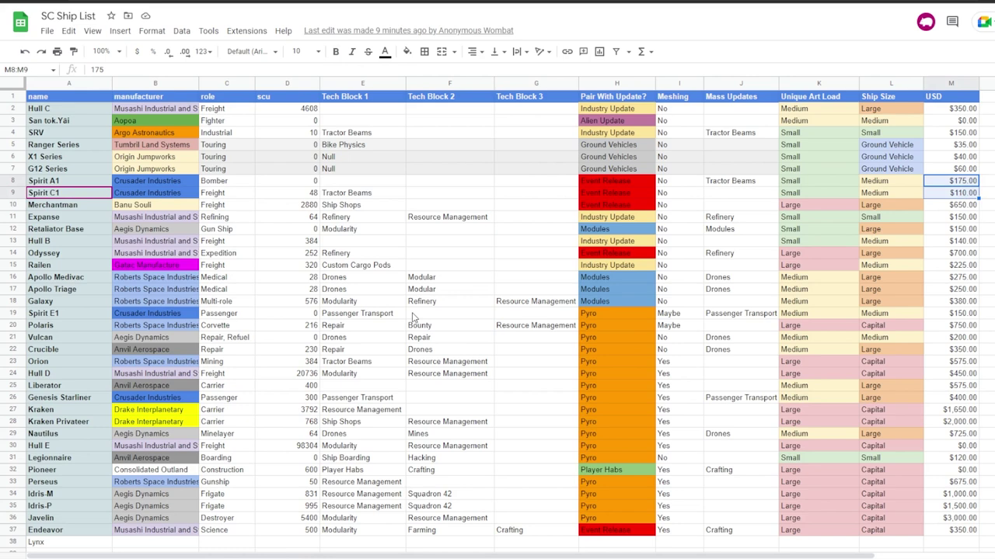
pyautogui.click(950, 195)
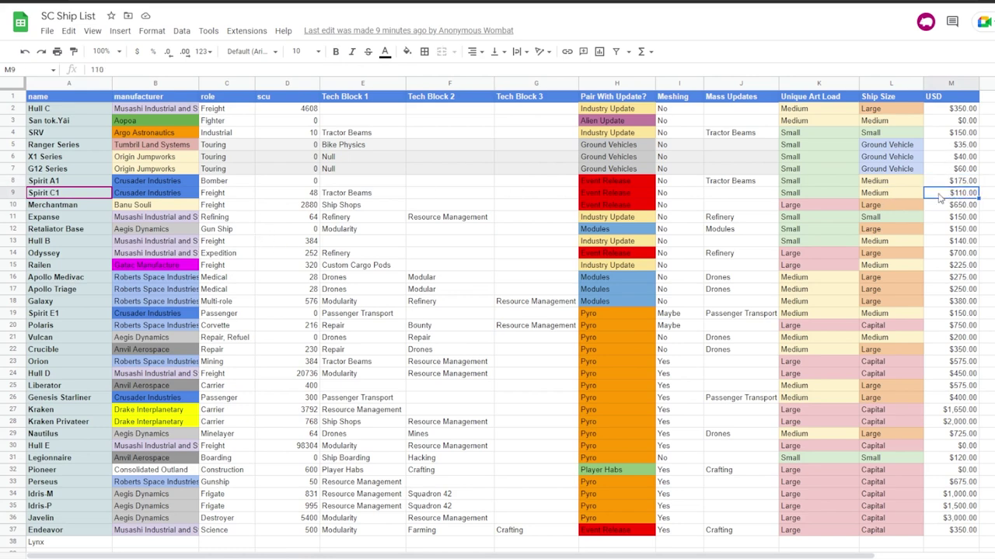
pyautogui.moveTo(445, 194); pyautogui.dragTo(962, 198)
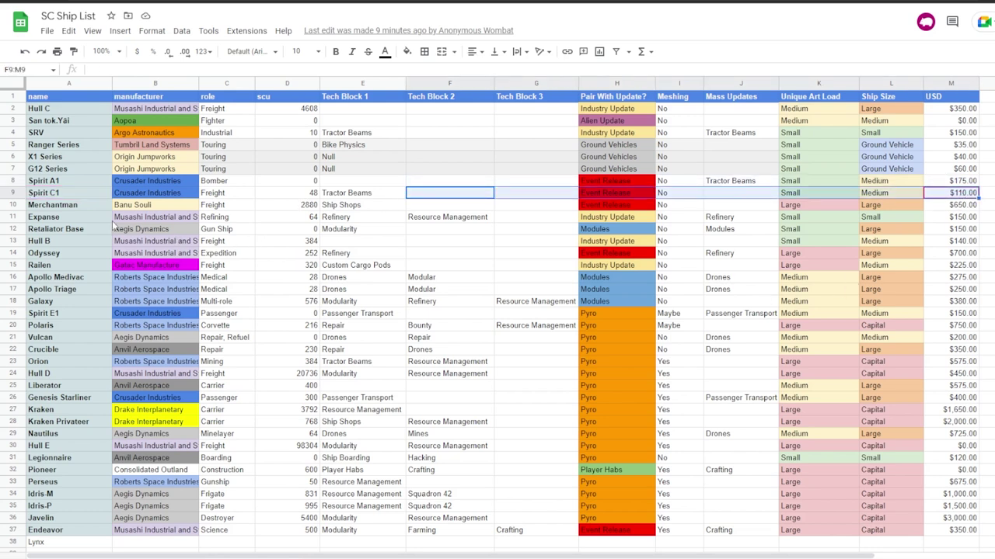
# Review the Expanse's name, manufacturer and role alongside the neighbouring Retaliator Base and Merchantman entries
pyautogui.click(86, 221)
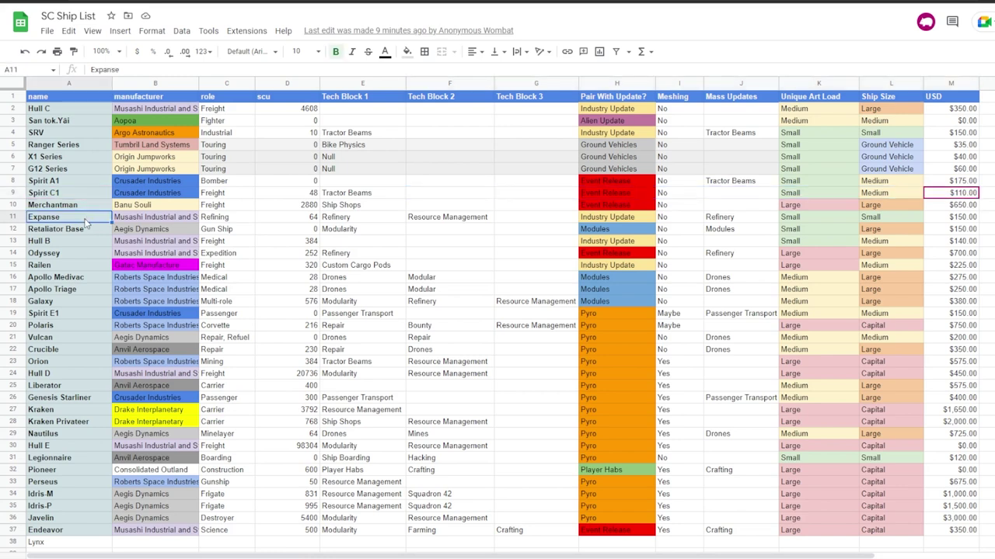
pyautogui.click(71, 232)
pyautogui.click(65, 208)
pyautogui.click(70, 219)
pyautogui.click(135, 222)
pyautogui.click(66, 223)
pyautogui.moveTo(66, 226); pyautogui.dragTo(241, 219)
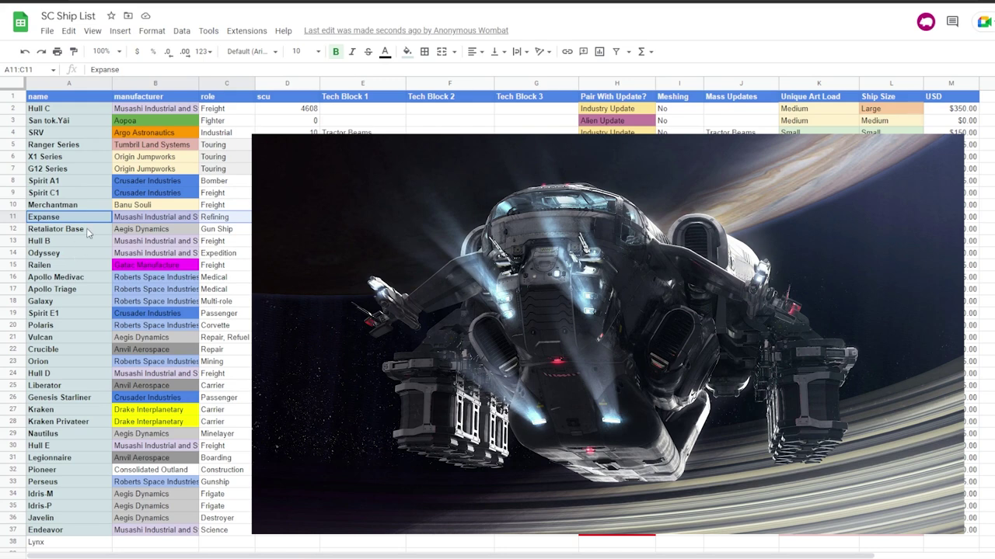
# Examine the Expanse row from its name through Pair With Update?, including its Tech Block 3 cell
pyautogui.click(85, 219)
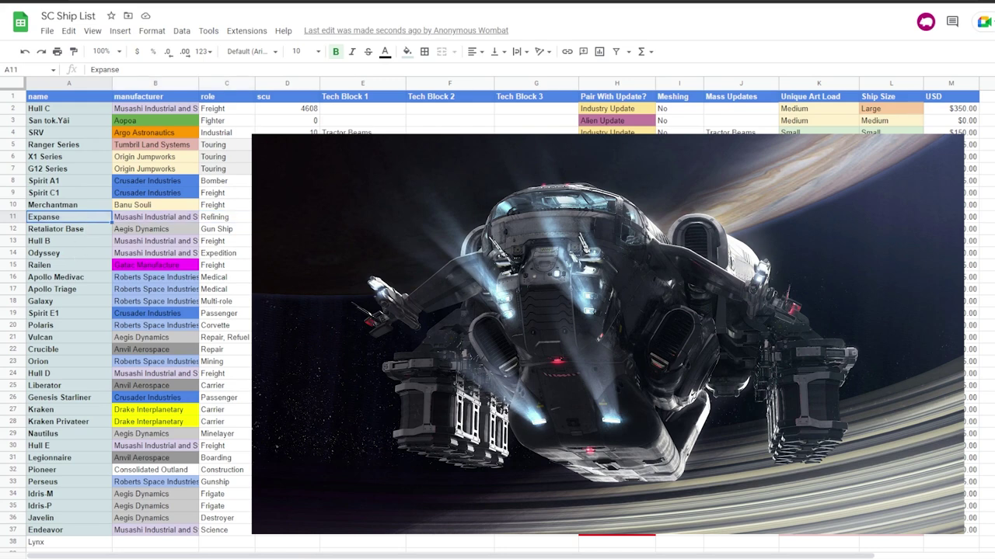
pyautogui.click(182, 221)
pyautogui.moveTo(78, 219); pyautogui.dragTo(617, 216)
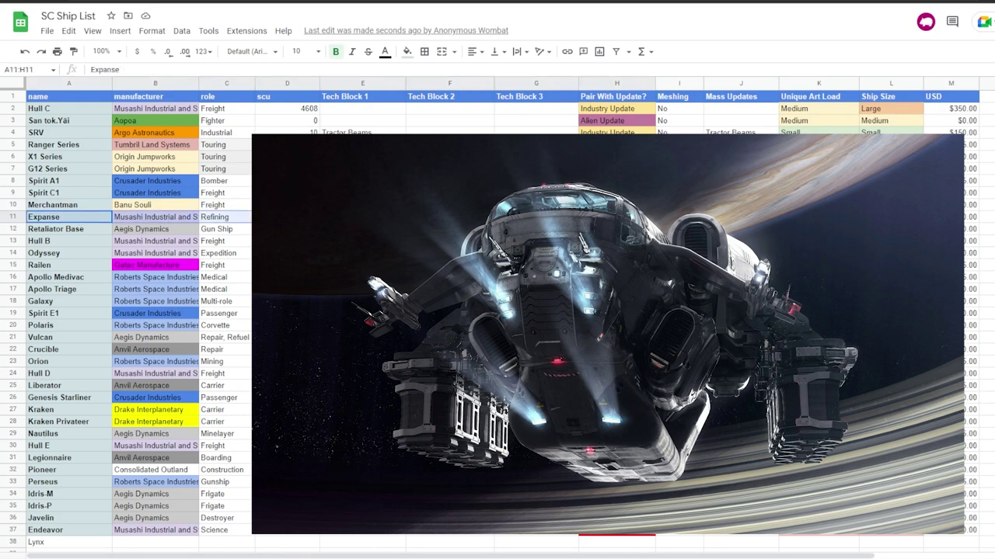
pyautogui.moveTo(617, 217); pyautogui.dragTo(77, 221)
pyautogui.click(497, 217)
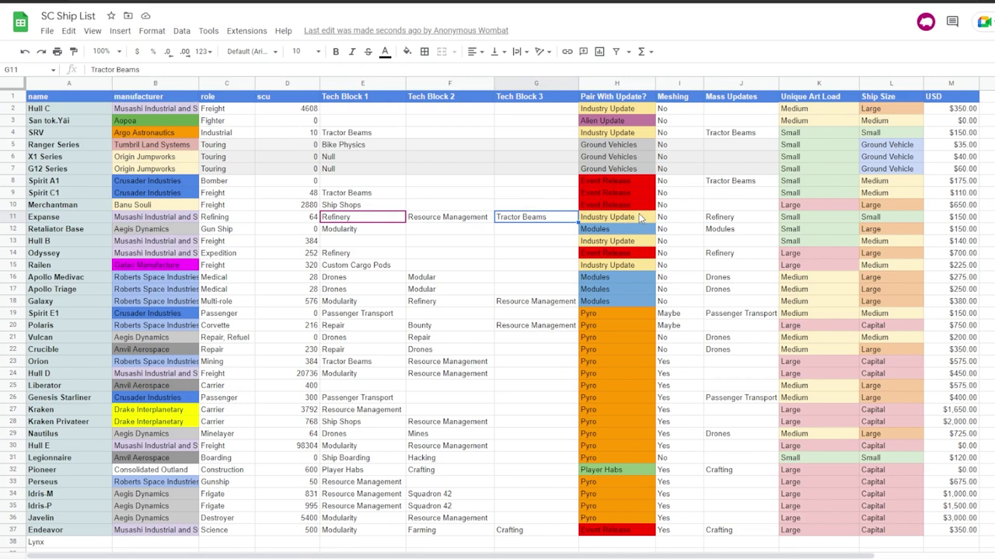
pyautogui.click(638, 218)
pyautogui.click(108, 218)
pyautogui.moveTo(108, 218); pyautogui.dragTo(648, 224)
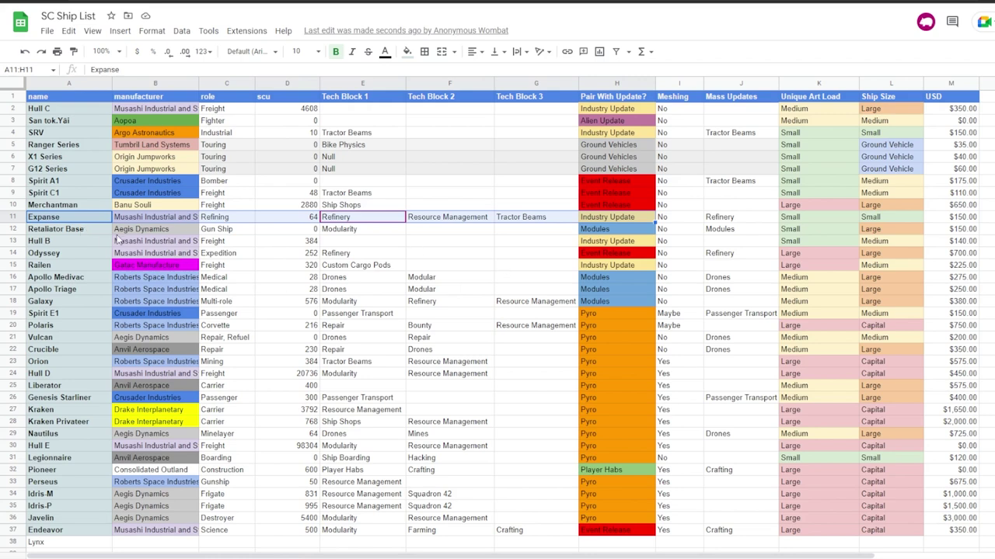
# Review the Retaliator Base entry's name and manufacturer
pyautogui.click(87, 231)
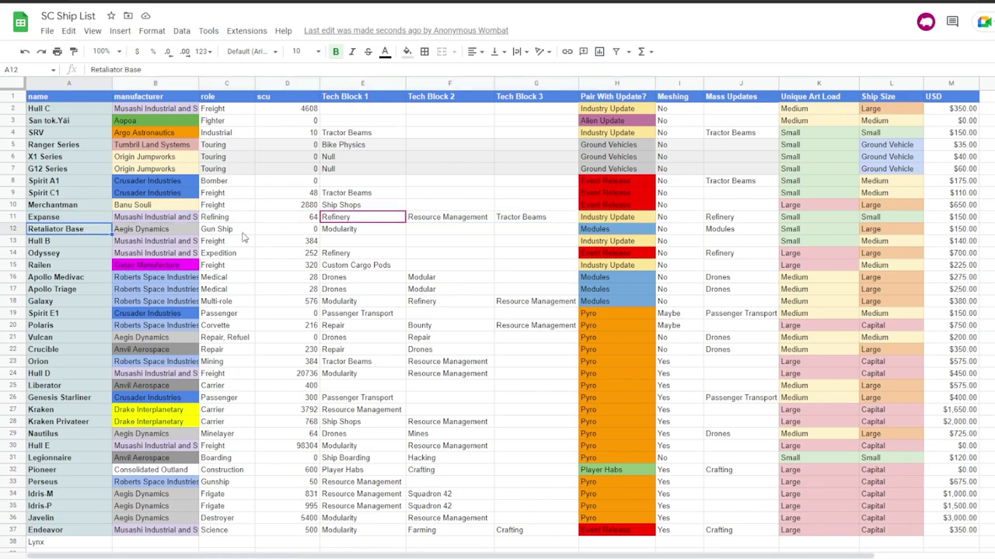
pyautogui.click(143, 233)
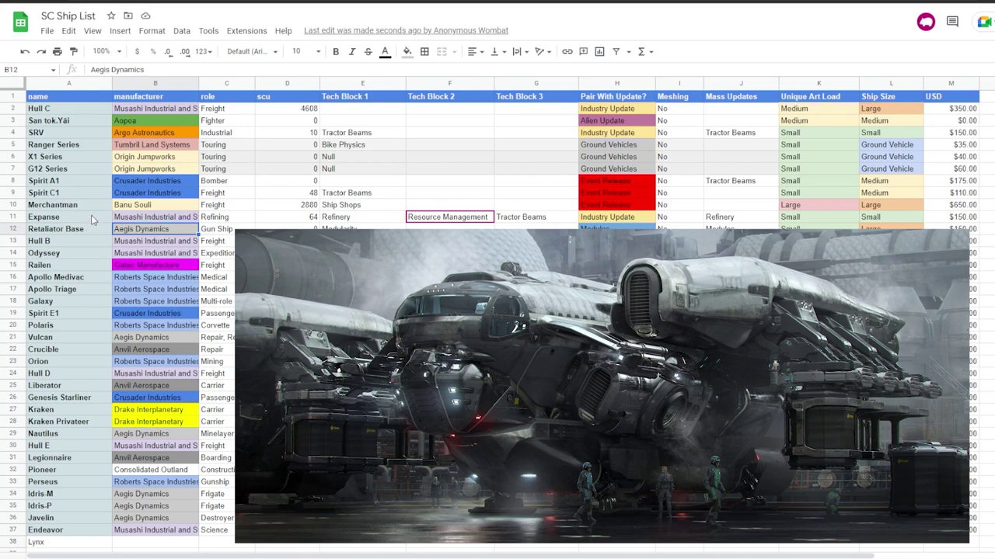
pyautogui.click(75, 230)
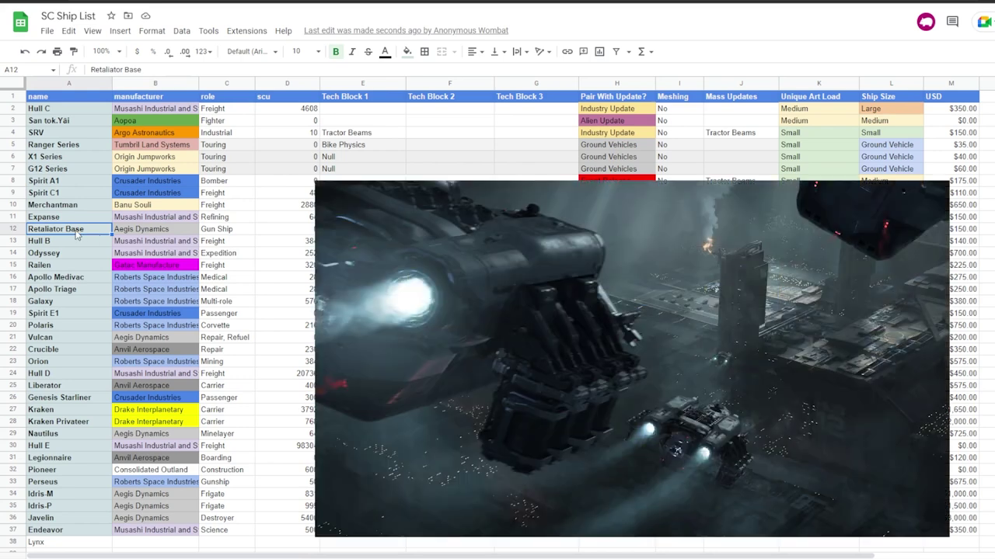
pyautogui.press('Right')
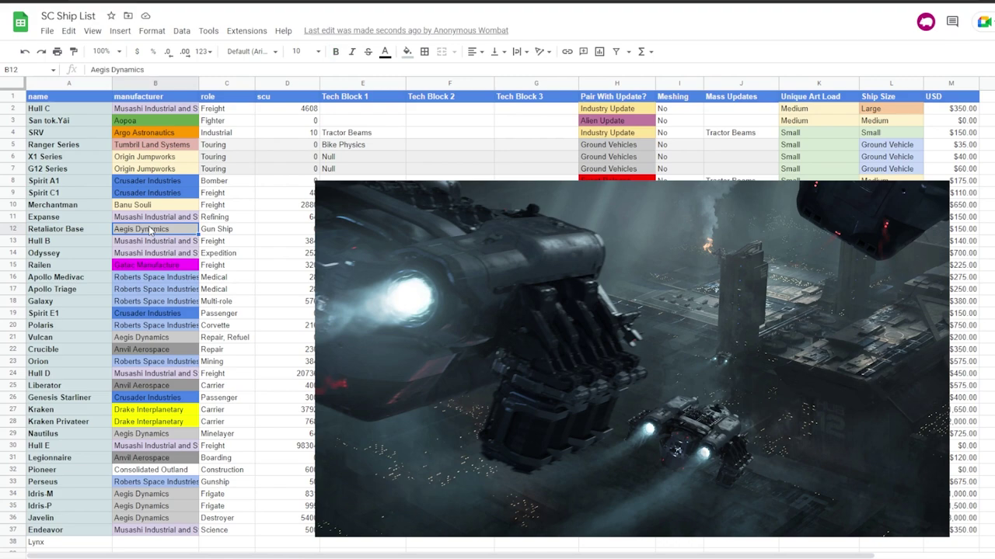
pyautogui.click(77, 230)
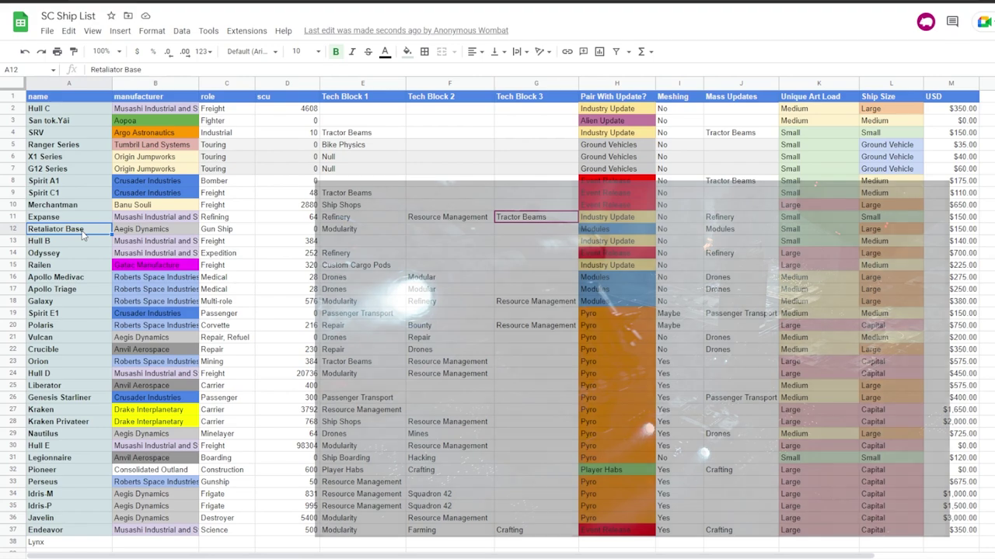
pyautogui.press('Right')
pyautogui.click(73, 232)
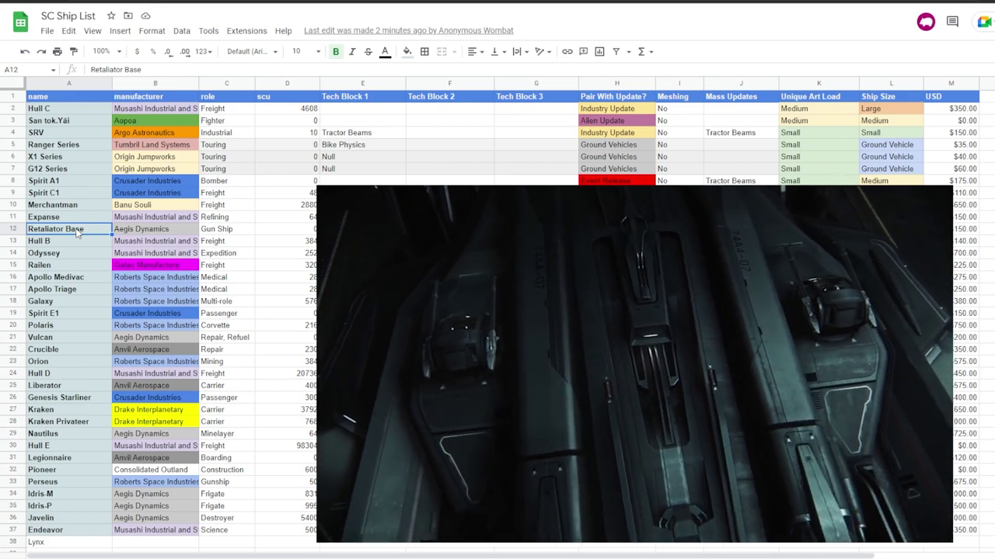
# Examine the Retaliator Base's name, manufacturer and role together, ending on its scu value
pyautogui.click(227, 233)
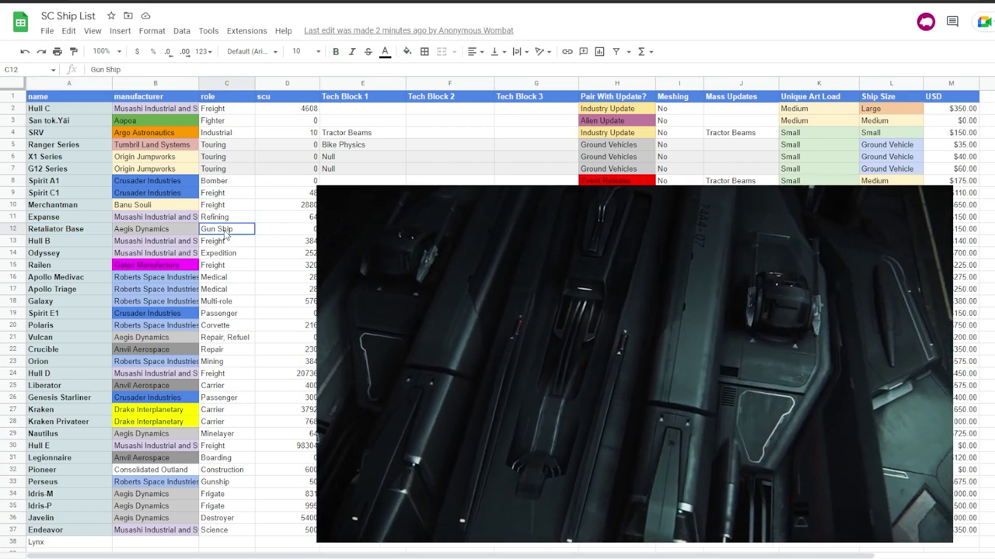
pyautogui.press('Left')
pyautogui.press('Left')
pyautogui.hotkey('shift', 'Right')
pyautogui.hotkey('shift', 'Right')
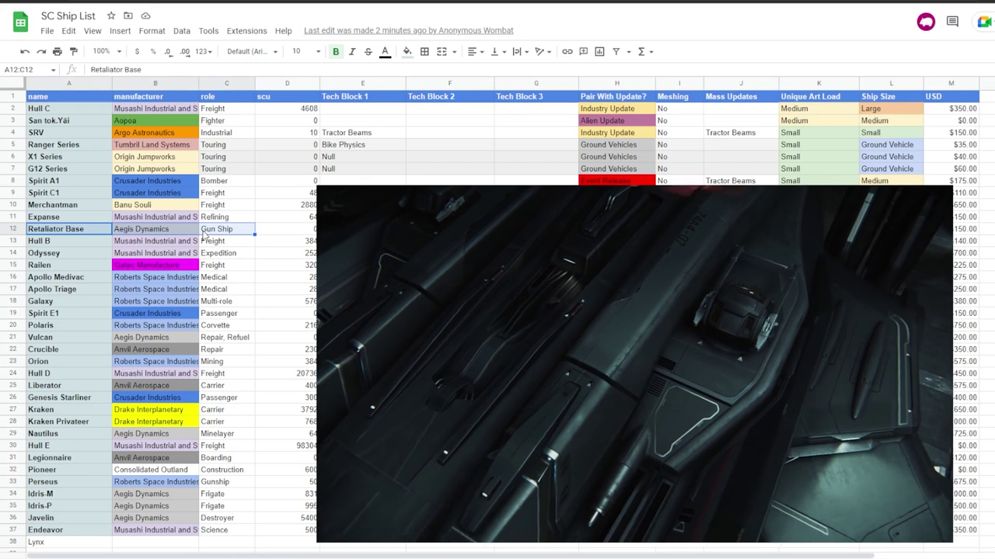
pyautogui.click(229, 231)
pyautogui.press('Left')
pyautogui.press('Left')
pyautogui.hotkey('shift', 'Right')
pyautogui.hotkey('shift', 'Right')
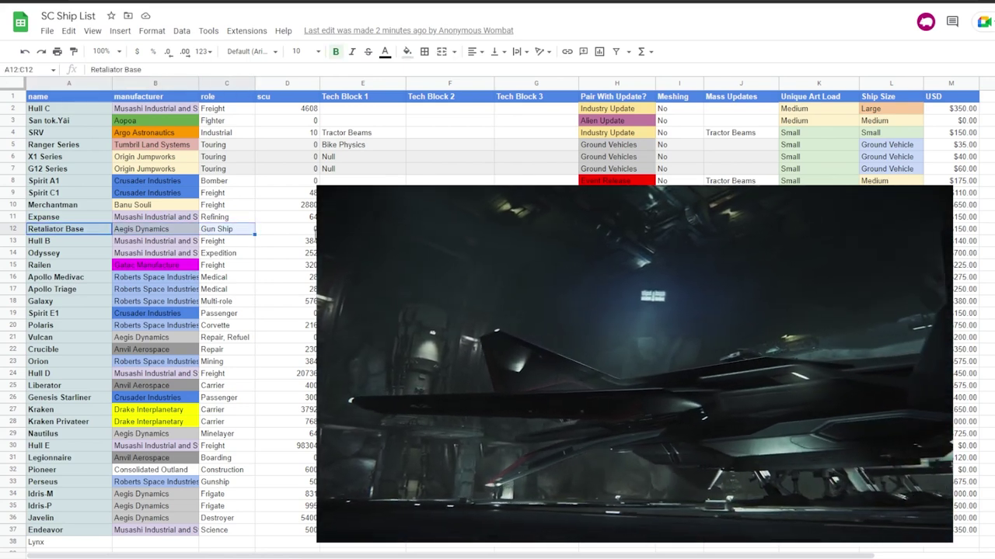
pyautogui.click(303, 235)
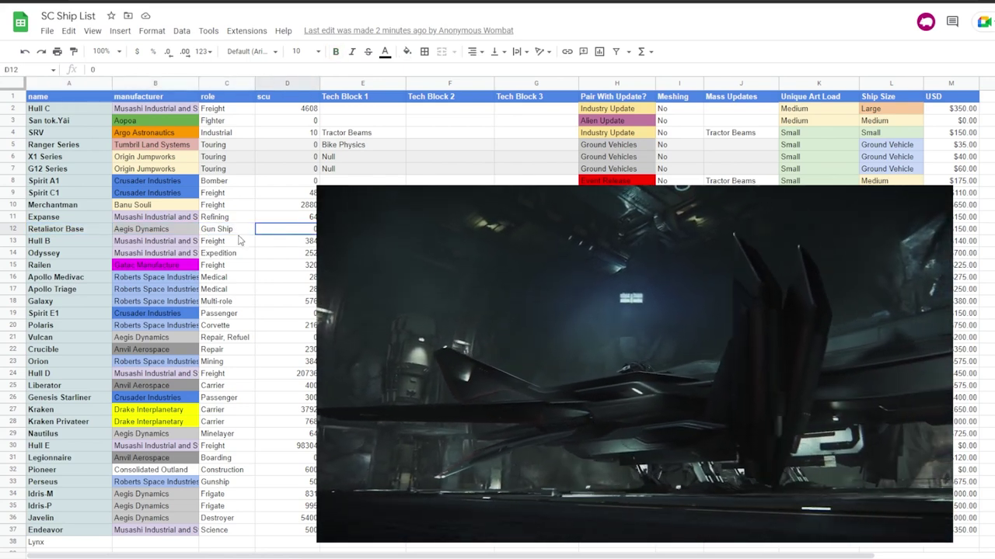
# Recheck the Retaliator Base row from name to role, ending on the ship's name
pyautogui.click(78, 235)
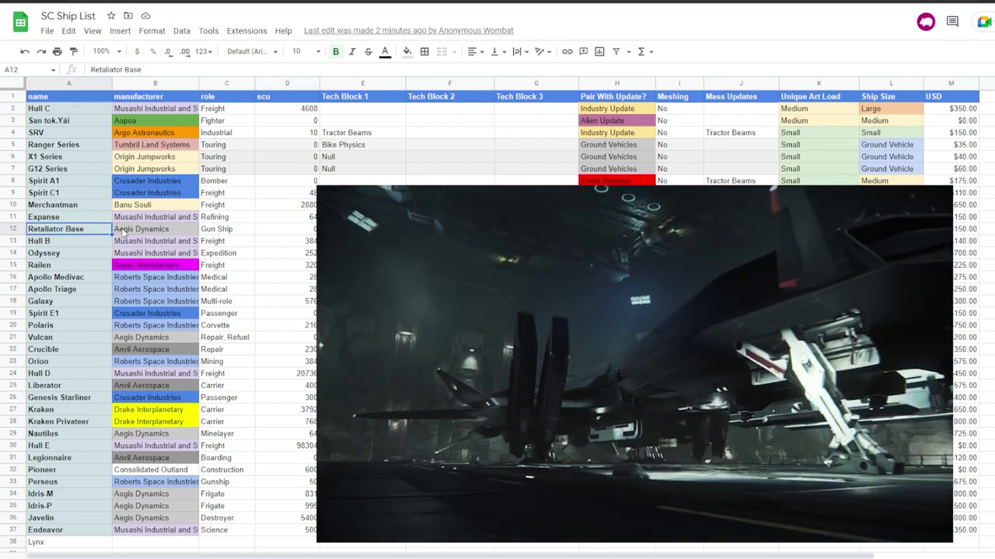
pyautogui.click(155, 230)
pyautogui.moveTo(108, 233); pyautogui.dragTo(221, 233)
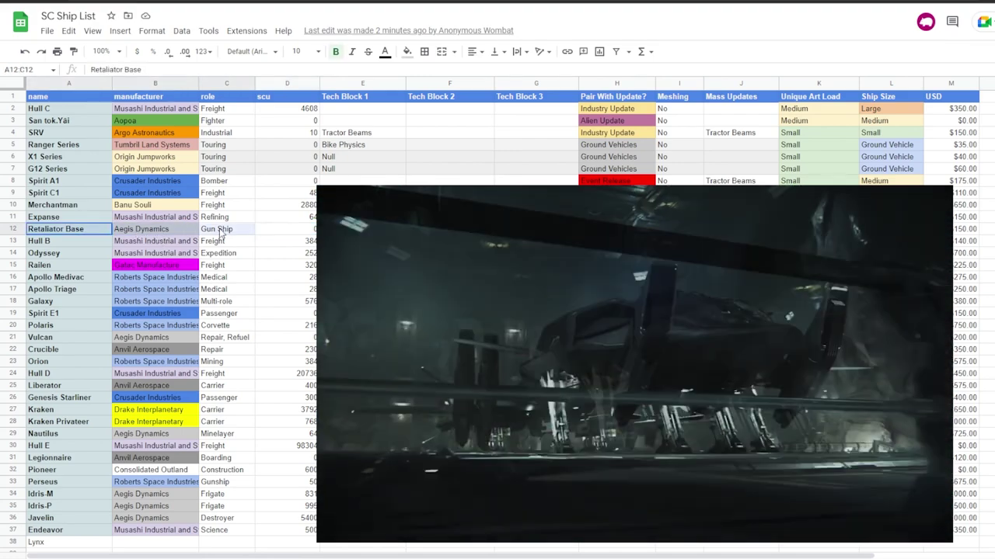
pyautogui.click(221, 233)
pyautogui.moveTo(108, 233); pyautogui.dragTo(218, 233)
pyautogui.click(58, 237)
pyautogui.click(89, 235)
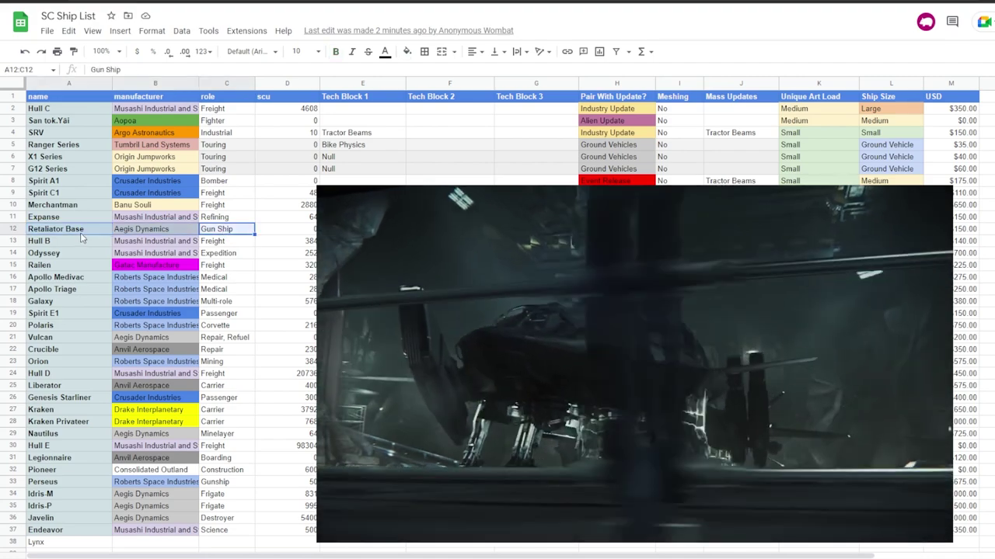
pyautogui.click(81, 237)
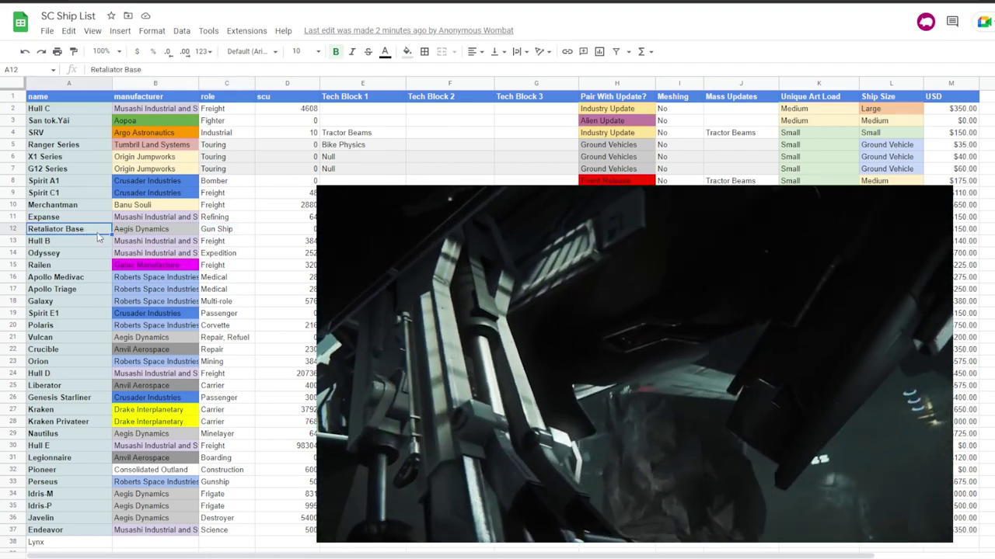
pyautogui.click(225, 233)
pyautogui.moveTo(225, 231); pyautogui.dragTo(94, 232)
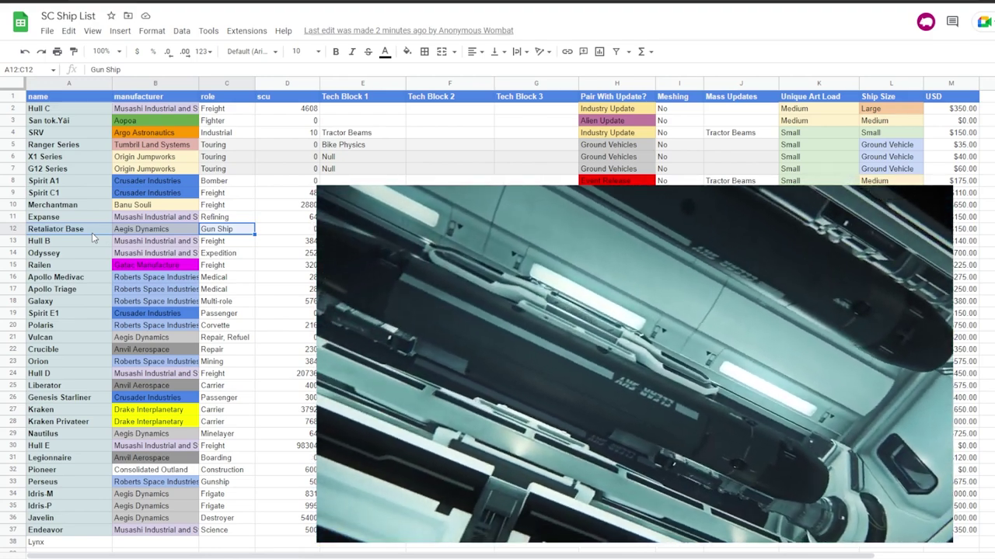
pyautogui.click(67, 238)
pyautogui.click(66, 232)
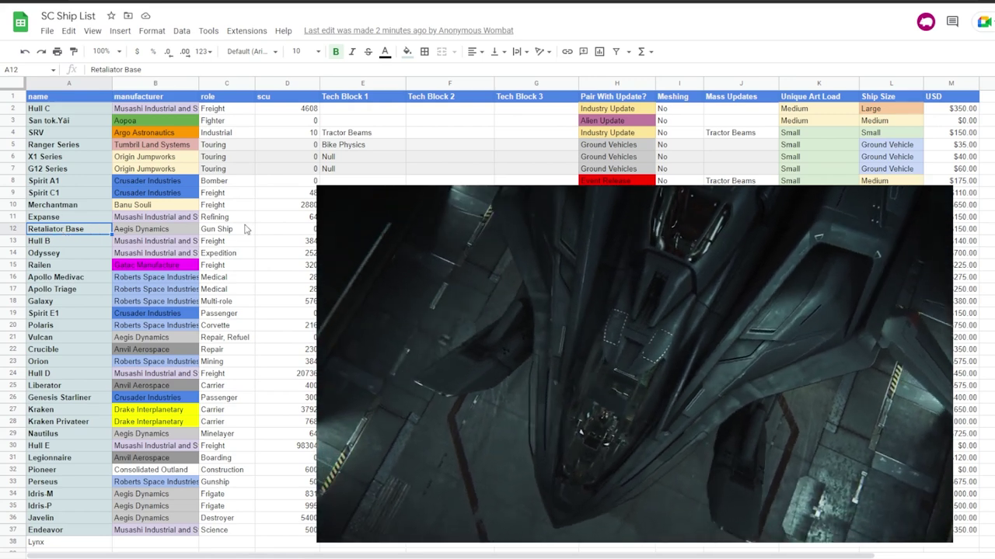
# Check the Retaliator Base's role and manufacturer cells individually, ending on the Hull B name below it
pyautogui.click(222, 232)
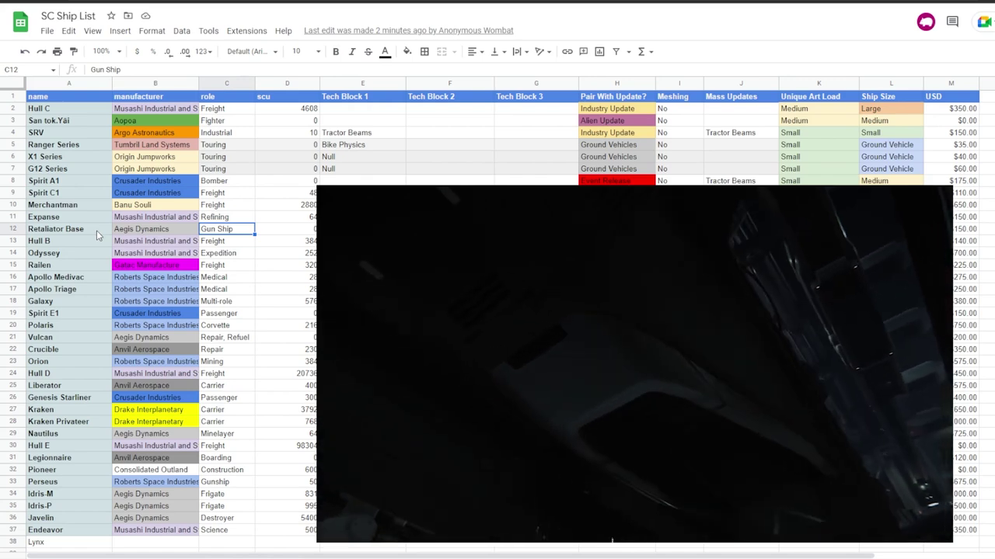
pyautogui.click(84, 236)
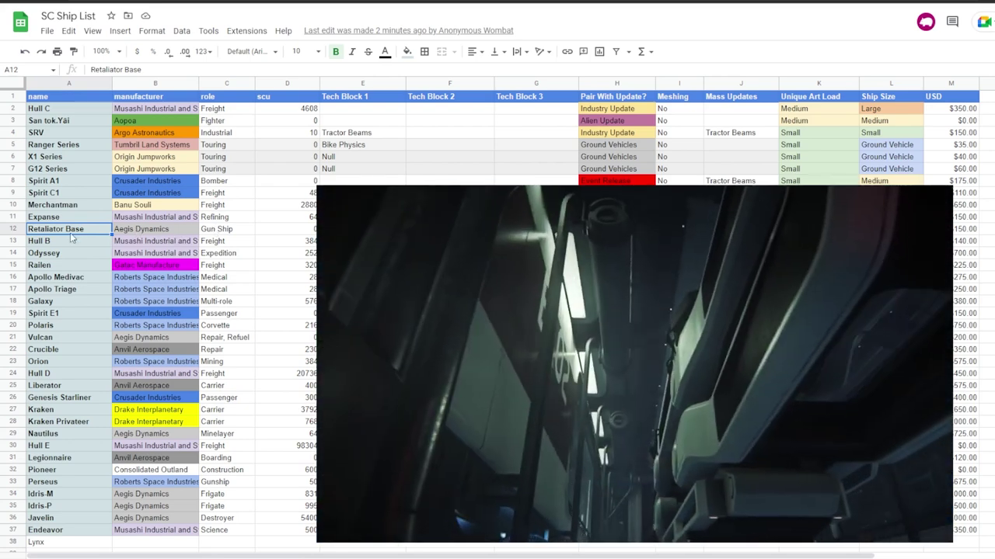
pyautogui.click(169, 235)
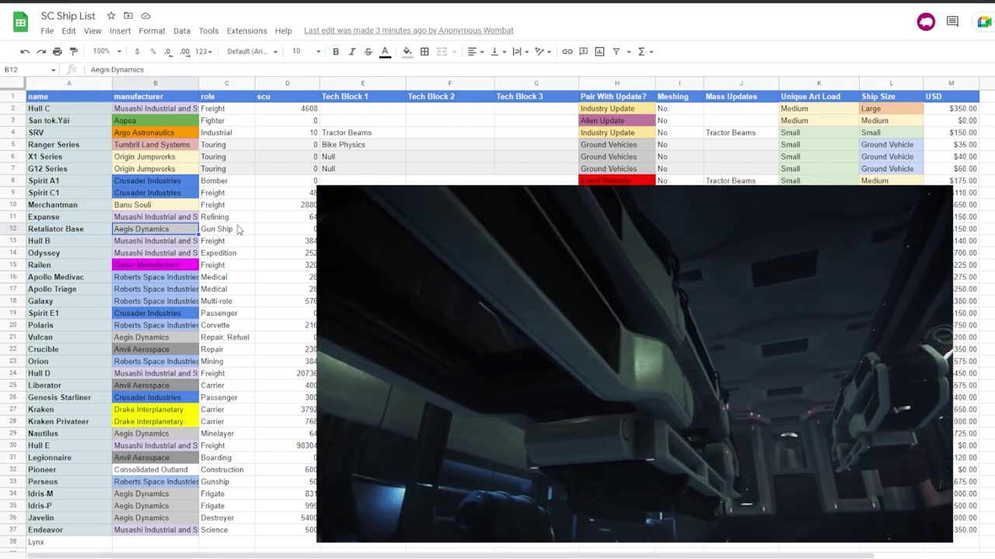
pyautogui.click(222, 236)
pyautogui.click(61, 235)
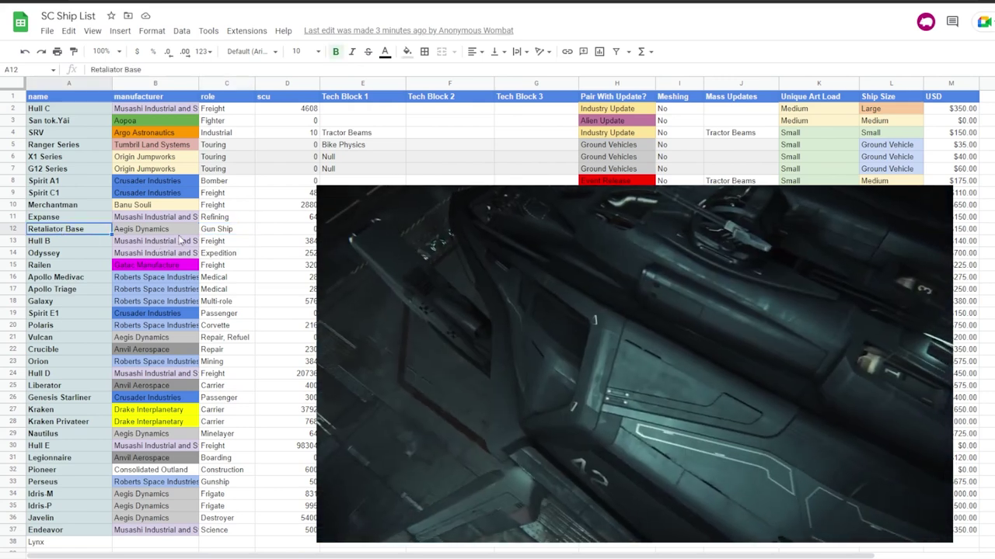
pyautogui.click(212, 237)
pyautogui.click(90, 234)
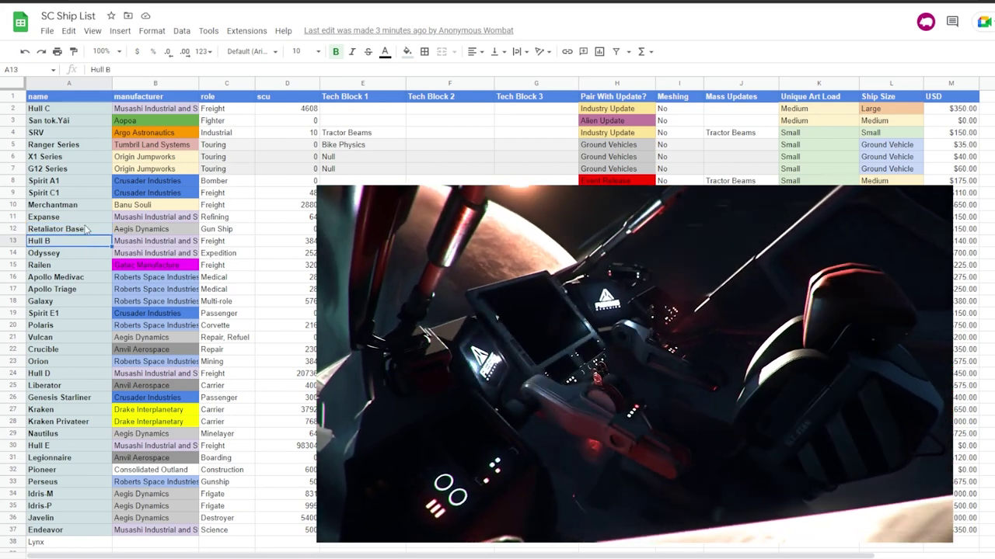
# Review the Retaliator Base's Gun Ship role and its name-to-role cells, ending below the row
pyautogui.click(233, 229)
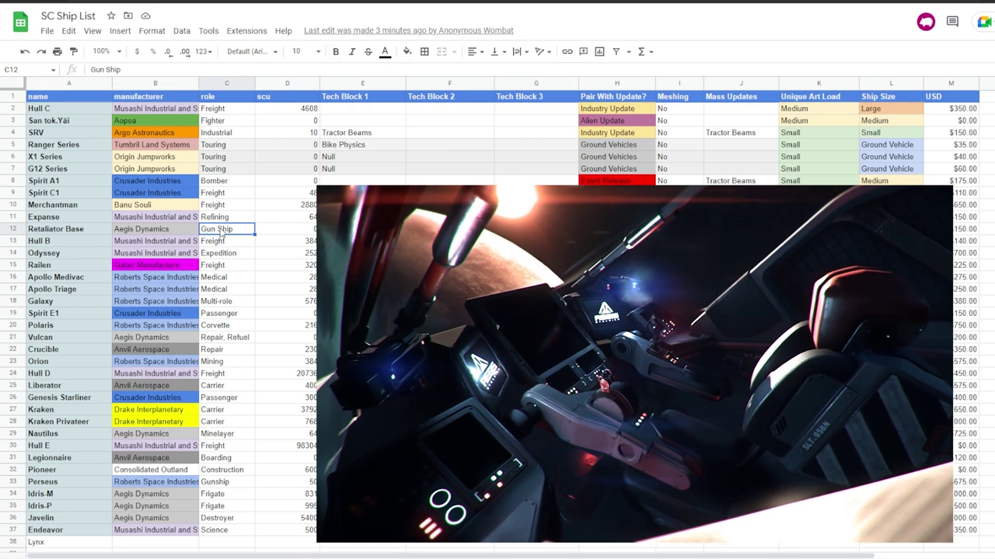
pyautogui.click(79, 233)
pyautogui.moveTo(78, 233); pyautogui.dragTo(225, 229)
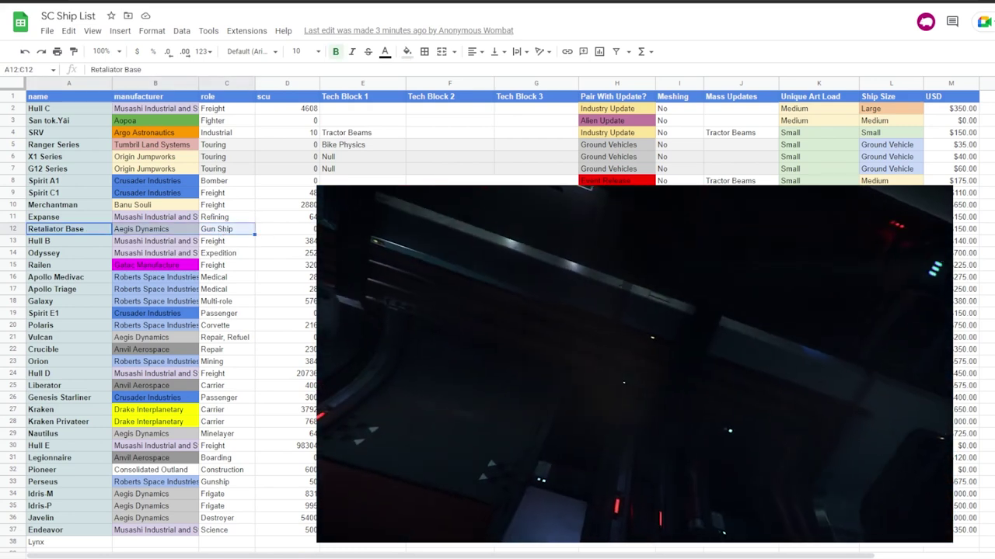
pyautogui.click(66, 246)
# Examine the Retaliator Base row from its name and Tech Block 1 across to its Meshing cell
pyautogui.click(80, 233)
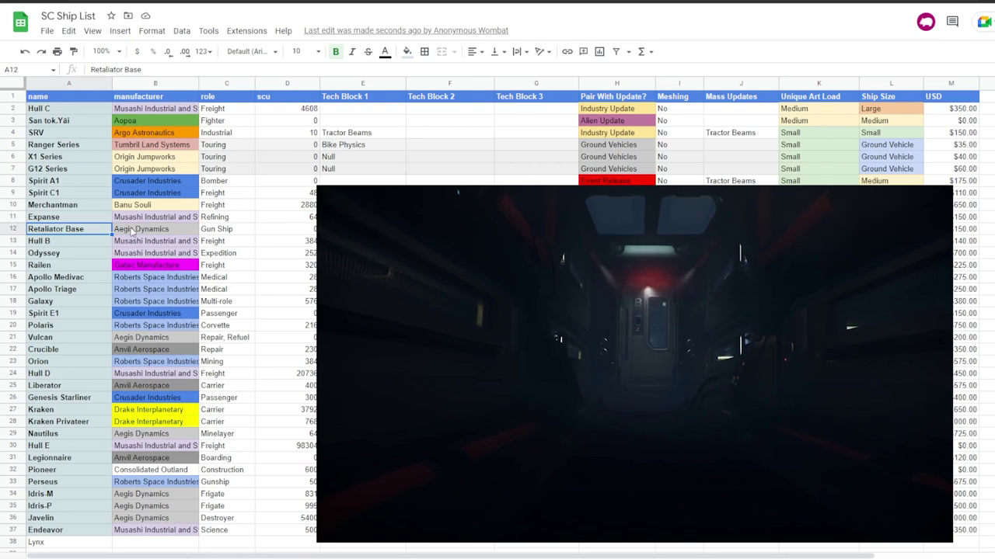
pyautogui.click(362, 228)
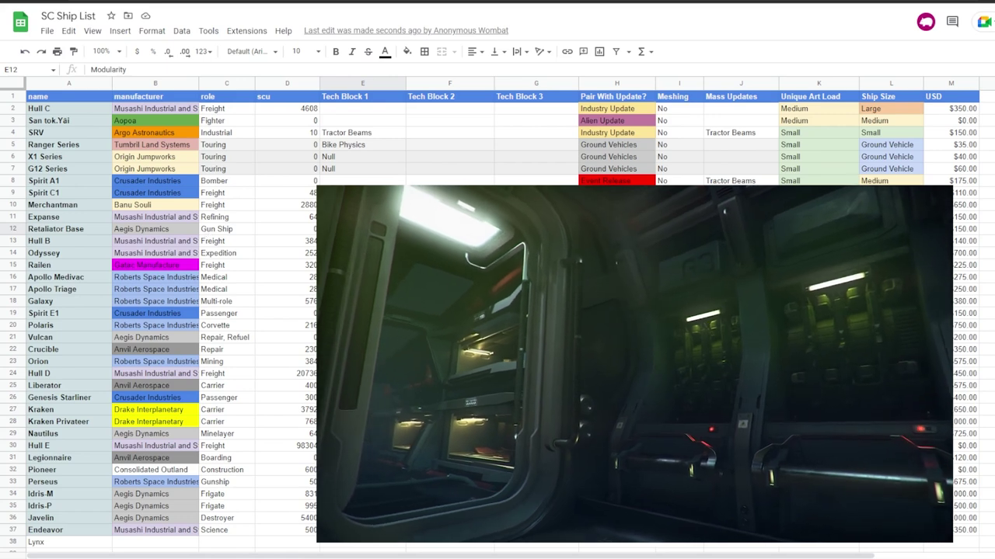
pyautogui.press('Right')
pyautogui.press('Right')
pyautogui.press('Right')
pyautogui.press('Right')
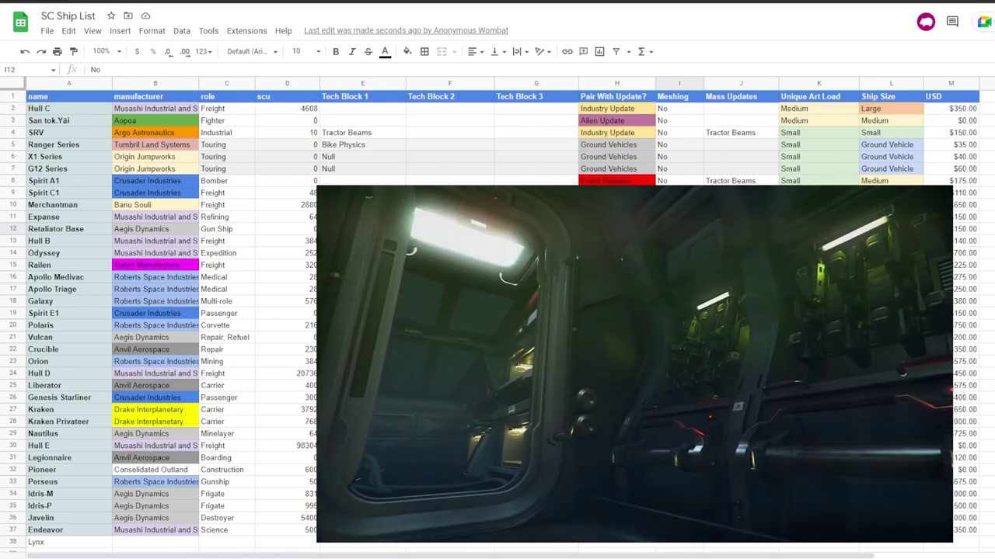
# Set the Retaliator Base's Meshing cell to Yes
pyautogui.write('Ye')
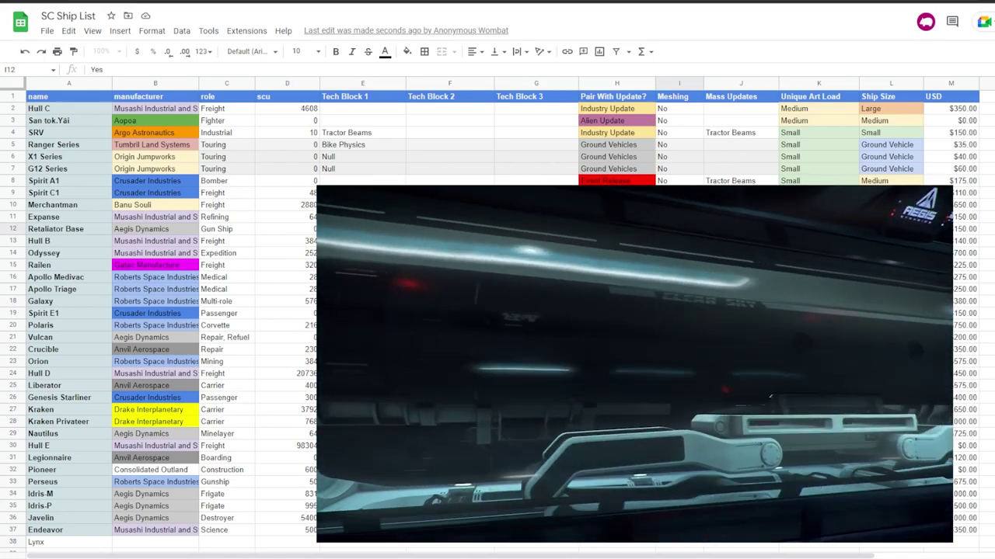
pyautogui.write('s')
pyautogui.press('Return')
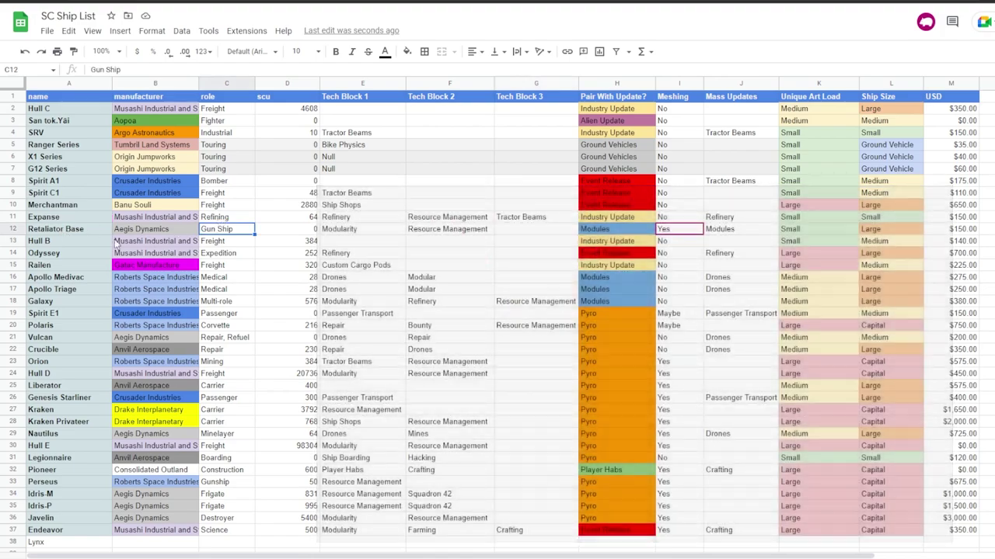
# Review the Retaliator Base row from name to role, the Hull B name, and the row again up to Tech Block 2
pyautogui.click(61, 230)
pyautogui.moveTo(62, 221); pyautogui.dragTo(225, 229)
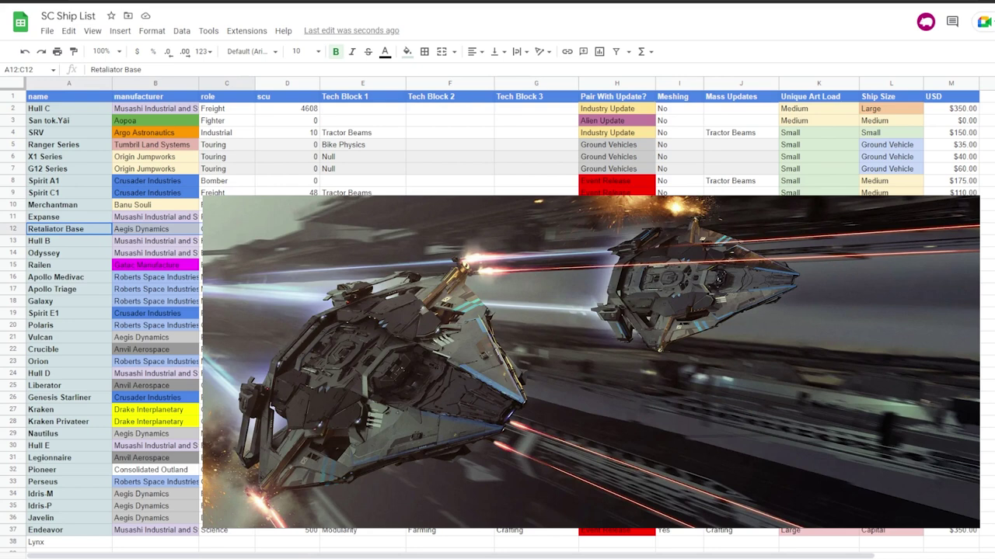
pyautogui.click(80, 239)
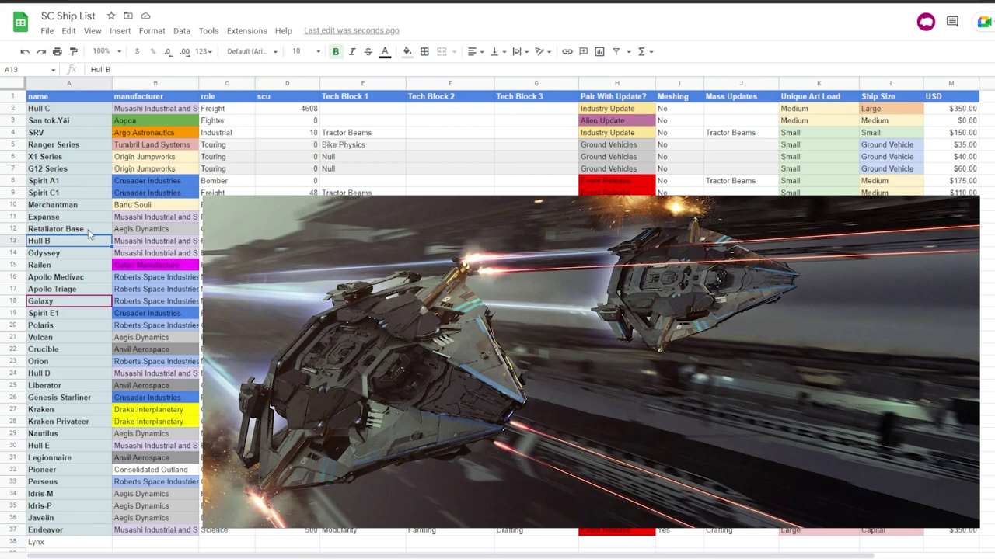
pyautogui.moveTo(87, 229); pyautogui.dragTo(449, 230)
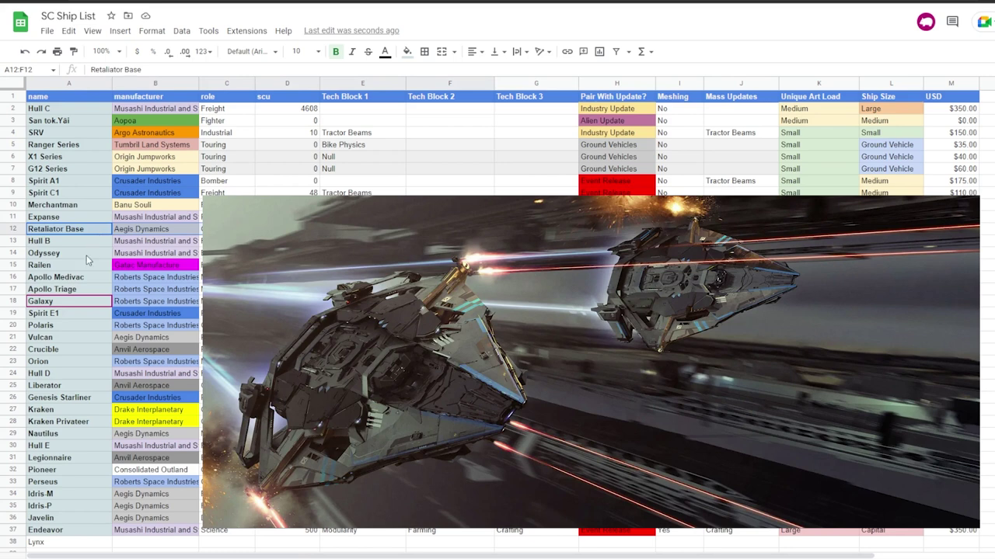
pyautogui.moveTo(82, 229); pyautogui.dragTo(89, 236)
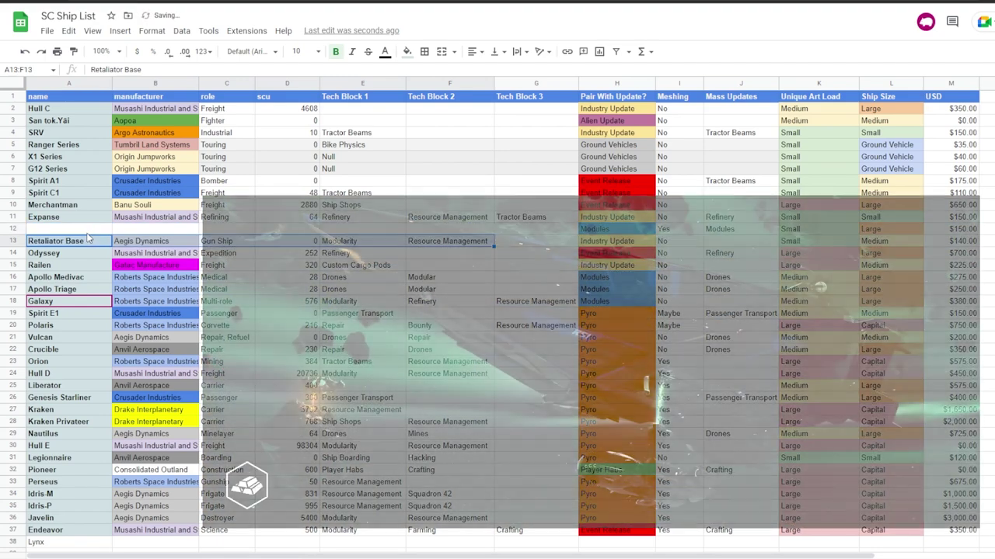
pyautogui.hotkey('ctrl', 'z')
pyautogui.click(69, 257)
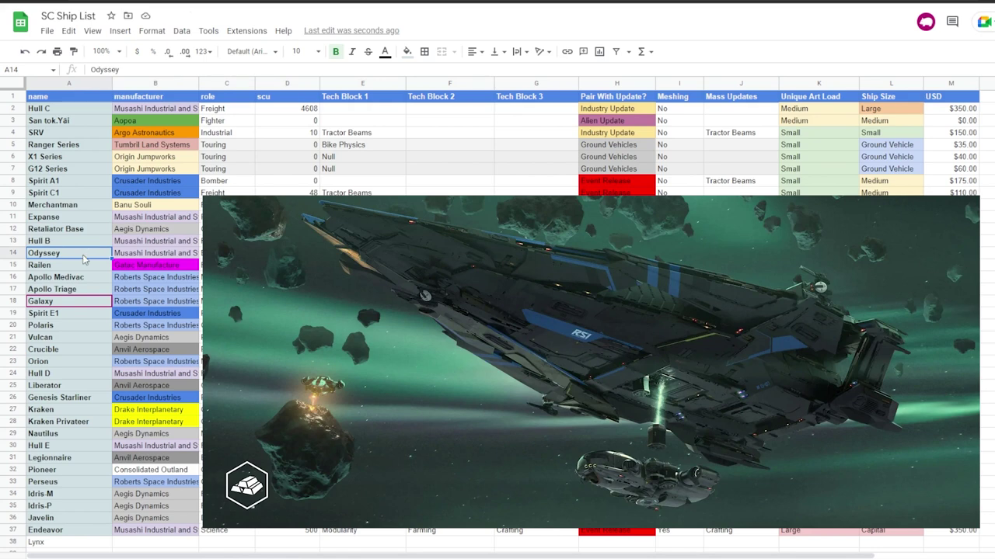
# Check the Railen, Odyssey and Retaliator Base name cells, ending on the Hull B name
pyautogui.click(74, 268)
pyautogui.click(78, 254)
pyautogui.click(88, 232)
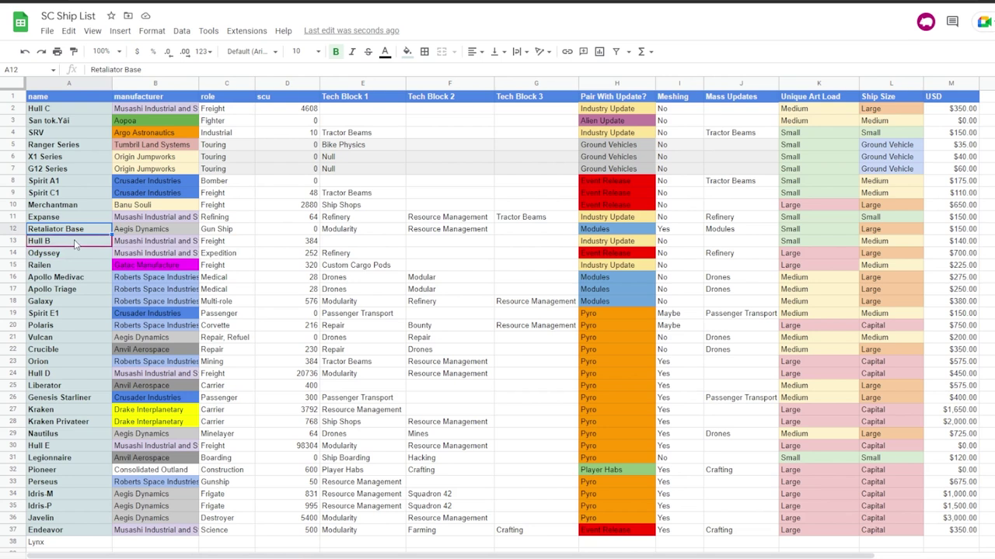
pyautogui.click(74, 254)
pyautogui.click(76, 243)
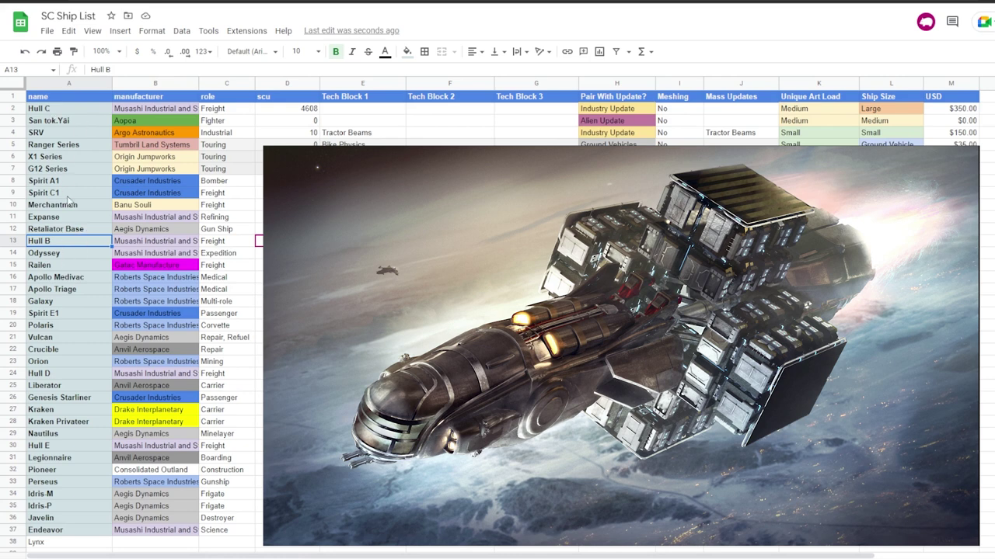
# Examine the Hull B's name and nearby Odyssey cells, and the cells from SCU to Pair With Update? in both rows
pyautogui.click(136, 250)
pyautogui.click(75, 244)
pyautogui.click(70, 254)
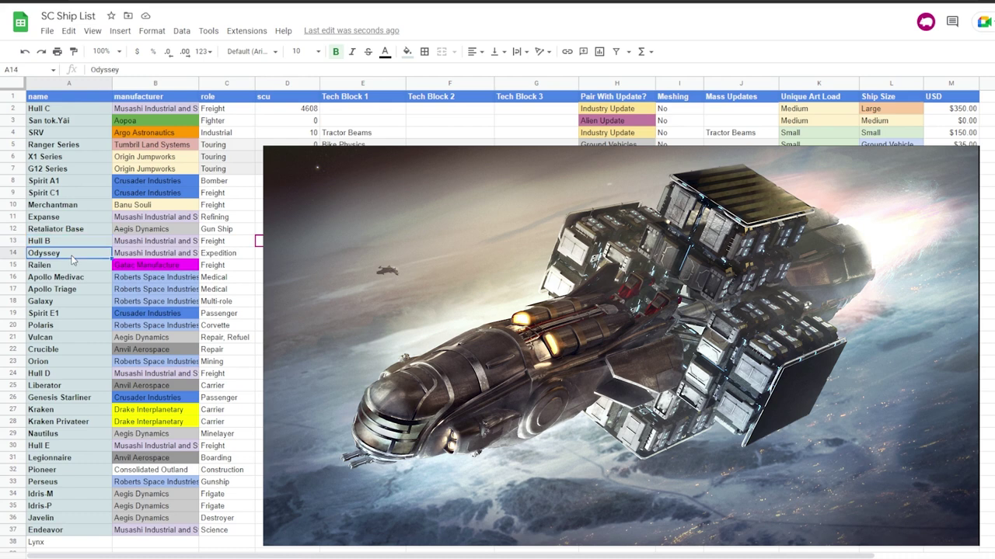
pyautogui.click(83, 244)
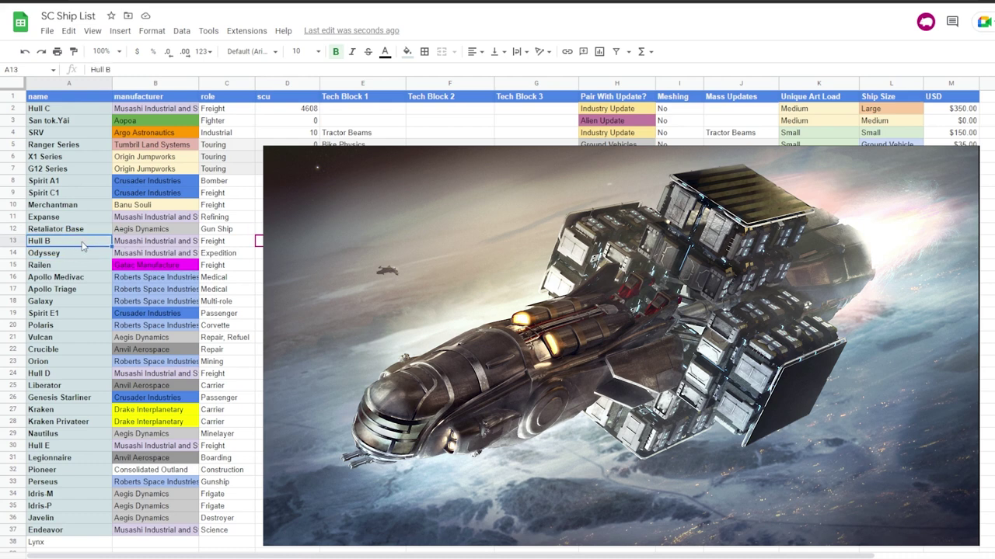
pyautogui.click(133, 247)
pyautogui.click(83, 246)
pyautogui.moveTo(616, 241); pyautogui.dragTo(288, 241)
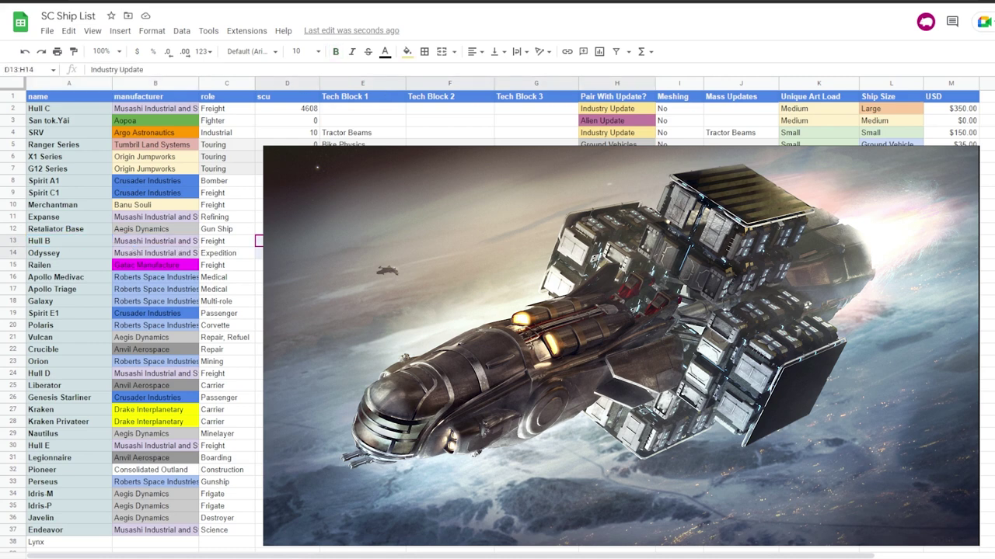
# Check the Hull B's Tech Block 1, the Railen's SCU, and the Hull B and Odyssey names
pyautogui.click(362, 241)
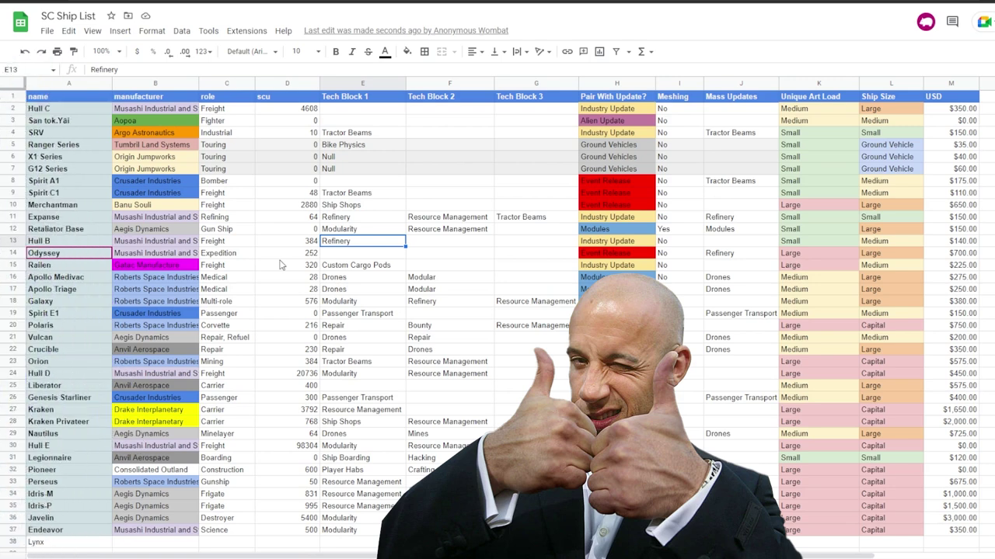
pyautogui.click(281, 265)
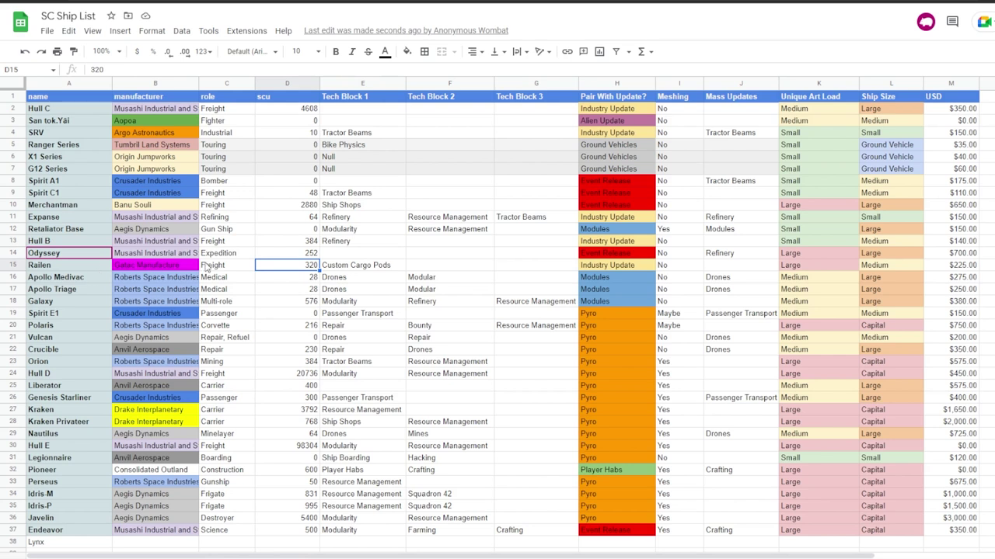
pyautogui.click(56, 244)
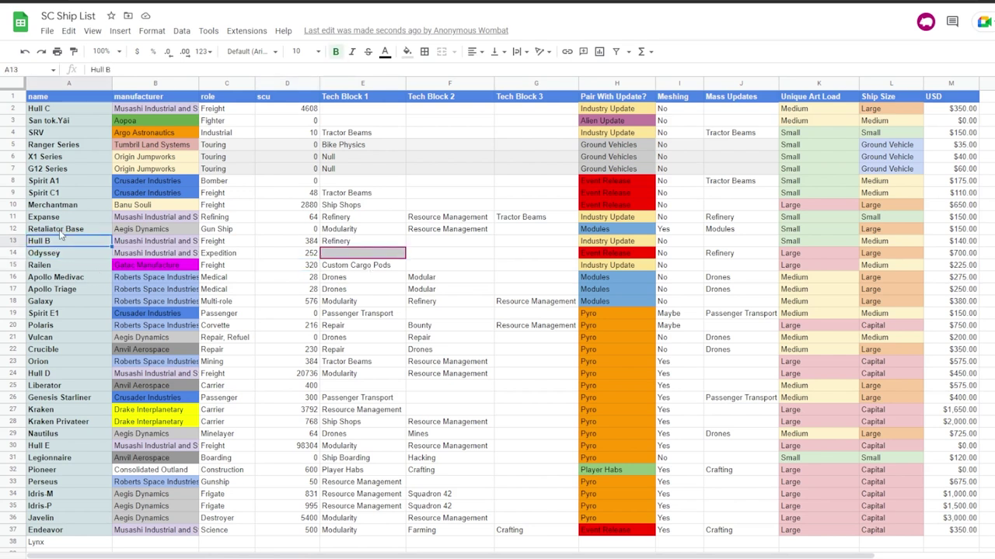
pyautogui.click(66, 256)
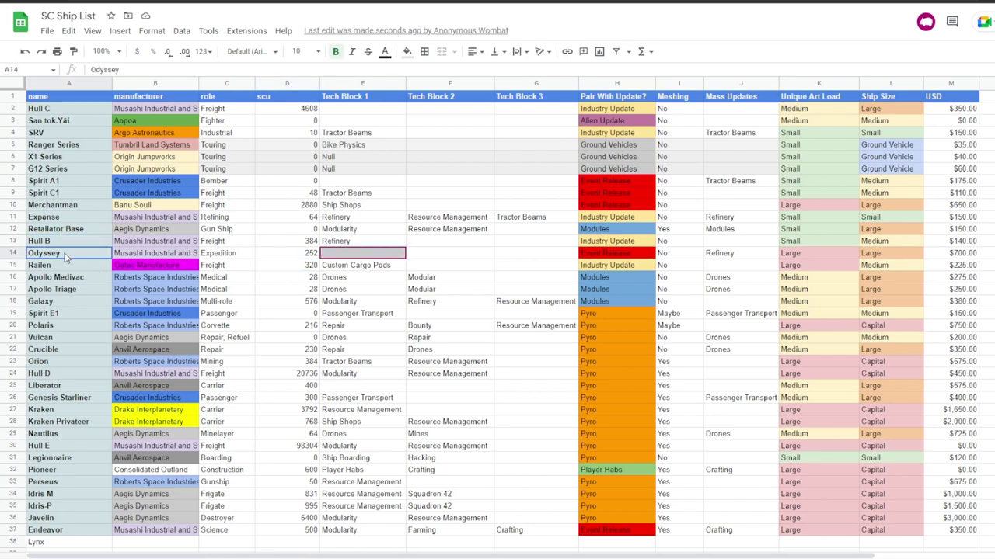
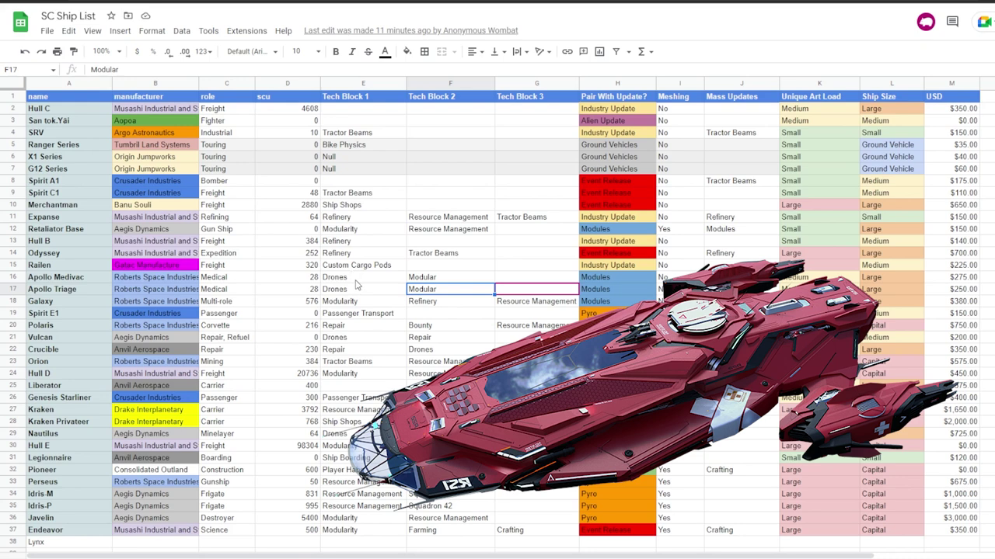
# Review the Tech Block 1 and Tech Block 2 cells of the Apollo Medivac and Apollo Triage as one range
pyautogui.click(372, 279)
pyautogui.moveTo(444, 294); pyautogui.dragTo(363, 285)
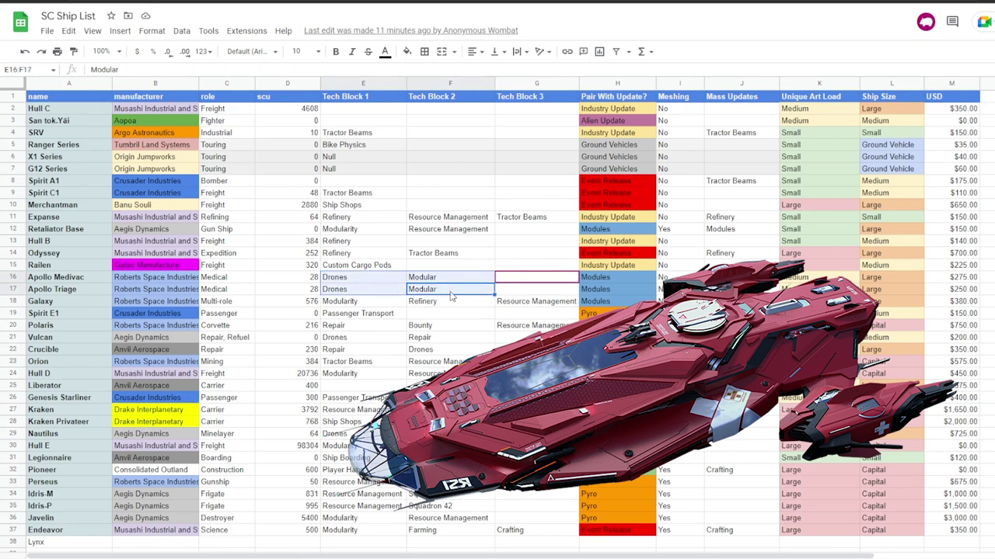
pyautogui.click(432, 292)
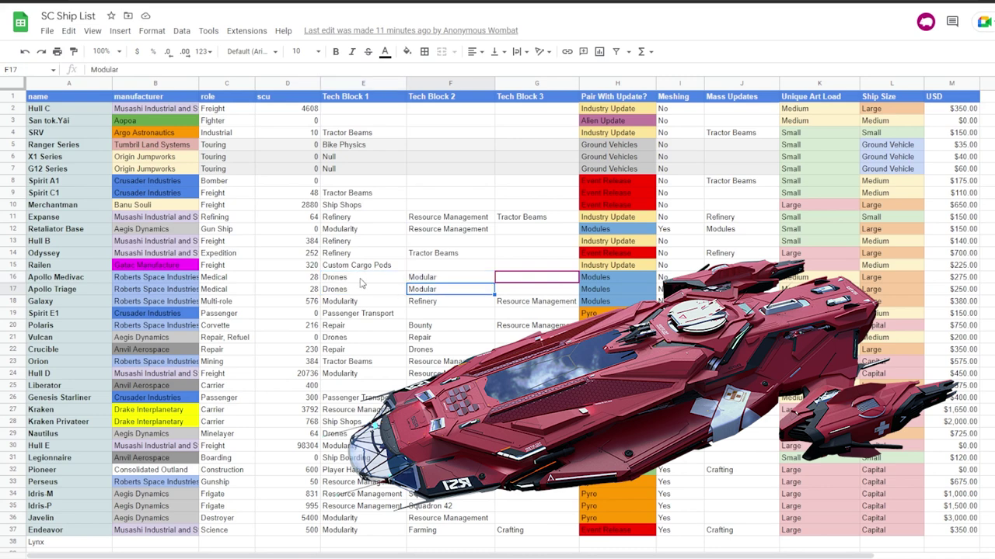
pyautogui.click(351, 279)
pyautogui.moveTo(352, 280); pyautogui.dragTo(420, 292)
pyautogui.click(435, 292)
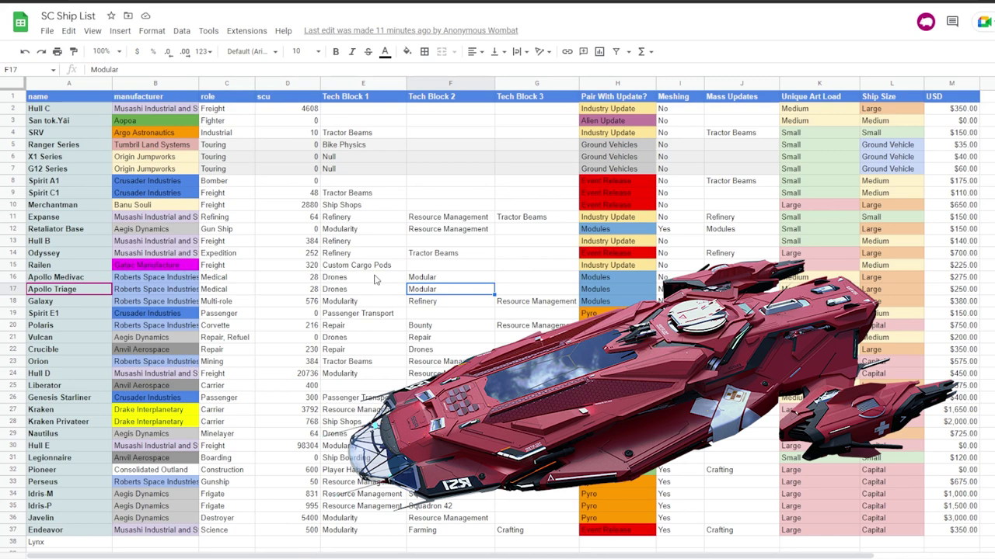
pyautogui.moveTo(351, 280); pyautogui.dragTo(432, 292)
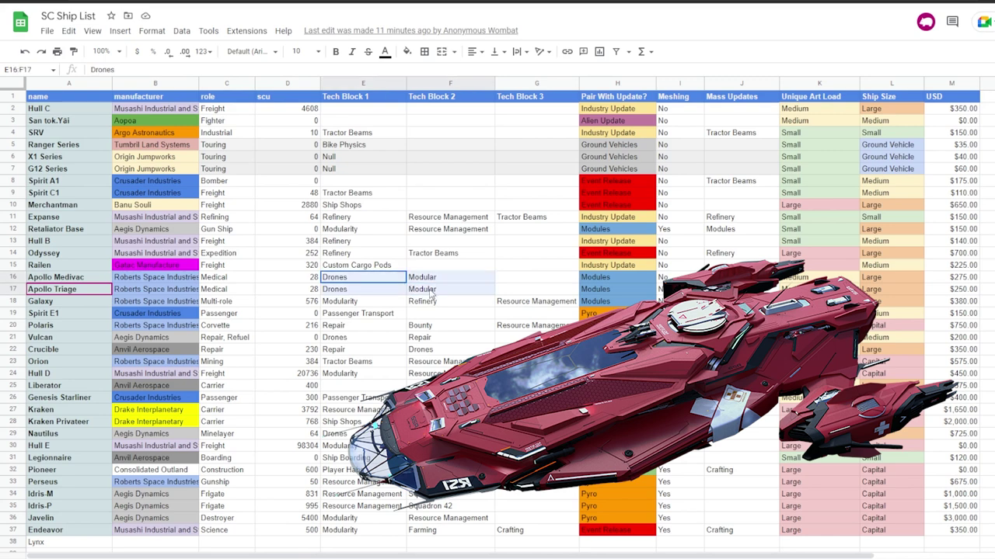
# Compare the Apollo Medivac's Tech Block 1 cell with the Apollo Triage's Tech Block 2 cell
pyautogui.click(380, 285)
pyautogui.click(432, 295)
pyautogui.moveTo(432, 295); pyautogui.dragTo(367, 281)
pyautogui.click(376, 281)
pyautogui.click(430, 295)
pyautogui.click(386, 280)
pyautogui.click(439, 291)
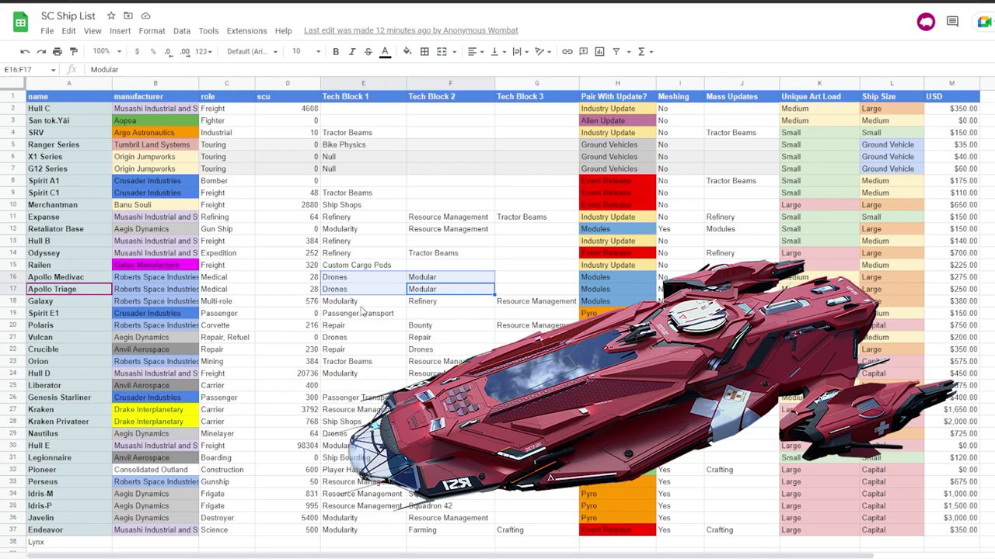
# Recheck the Drones and Modular cells of both Apollo ships, ending on the Apollo Triage's Tech Block 1
pyautogui.moveTo(350, 286)
pyautogui.mouseDown()
pyautogui.moveTo(415, 284)
pyautogui.moveTo(357, 292)
pyautogui.moveTo(361, 283)
pyautogui.mouseUp()
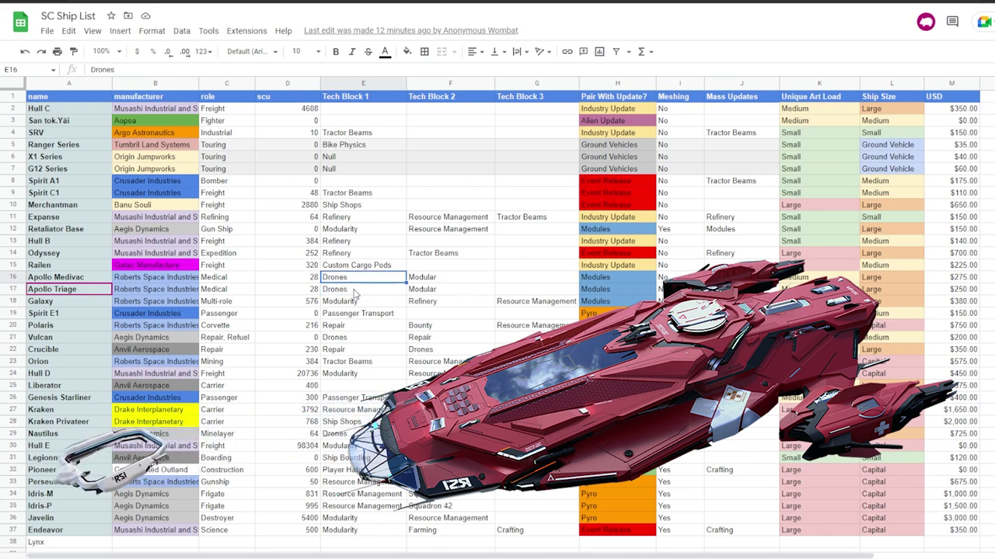
pyautogui.hotkey('shift', 'Right')
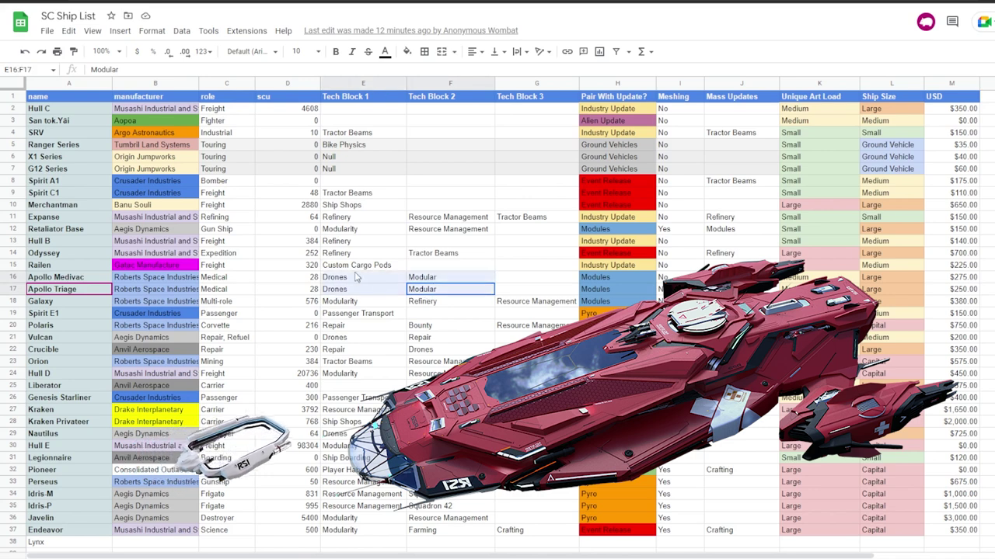
pyautogui.hotkey('shift', 'Left')
pyautogui.hotkey('shift', 'Up')
pyautogui.click(352, 292)
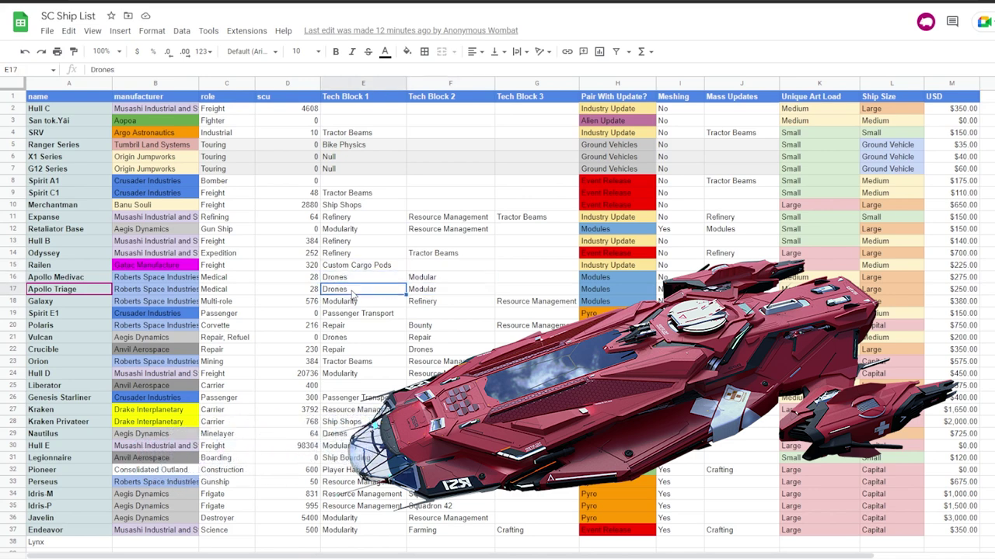
# Check the Apollo Triage's Tech Block 2 and both Apollo ships' Drones cells
pyautogui.moveTo(436, 294); pyautogui.dragTo(409, 293)
pyautogui.click(352, 292)
pyautogui.click(364, 293)
pyautogui.keyDown('shift'); pyautogui.click(352, 278); pyautogui.keyUp('shift')
pyautogui.click(342, 293)
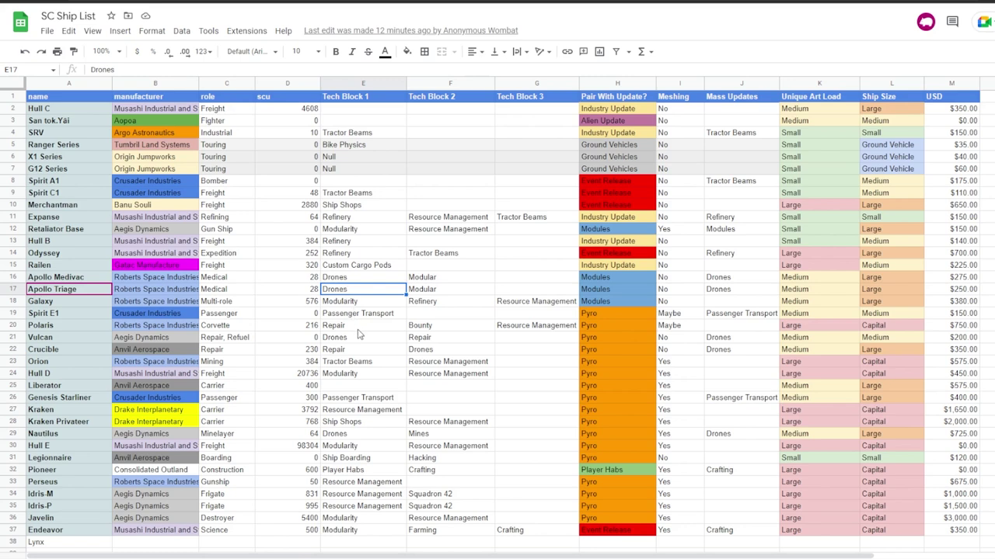
# Check the Galaxy's name and manufacturer cells
pyautogui.click(146, 303)
pyautogui.moveTo(66, 304)
pyautogui.mouseDown()
pyautogui.moveTo(552, 299)
pyautogui.moveTo(734, 327)
pyautogui.moveTo(963, 303)
pyautogui.moveTo(932, 491)
pyautogui.moveTo(951, 533)
pyautogui.moveTo(952, 307)
pyautogui.moveTo(948, 424)
pyautogui.moveTo(919, 321)
pyautogui.moveTo(829, 305)
pyautogui.moveTo(439, 323)
pyautogui.moveTo(64, 305)
pyautogui.moveTo(81, 303)
pyautogui.mouseUp()
pyautogui.click(173, 301)
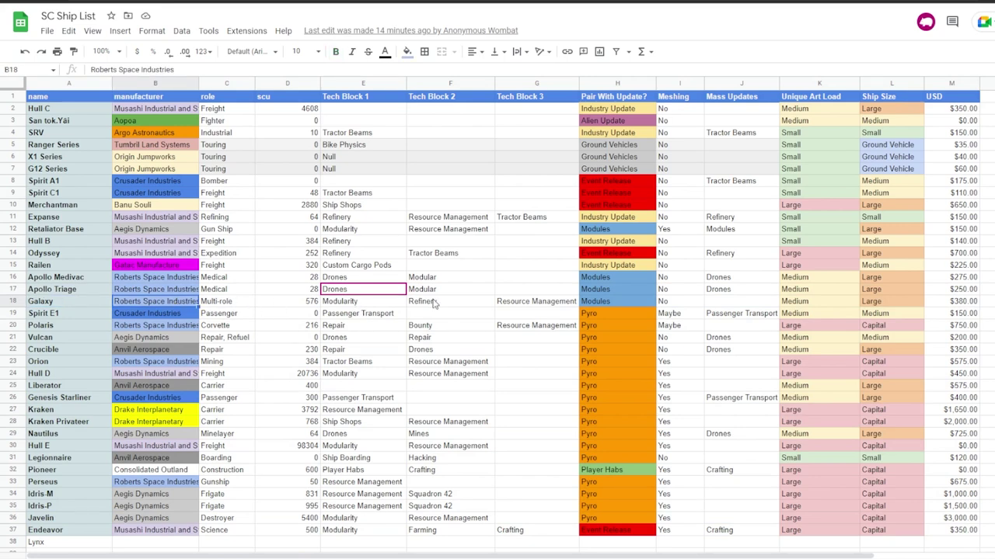
# Compare the Galaxy's Tech Block 2 and Tech Block 3 cells with the Odyssey and Retaliator Base entries
pyautogui.click(79, 255)
pyautogui.click(449, 302)
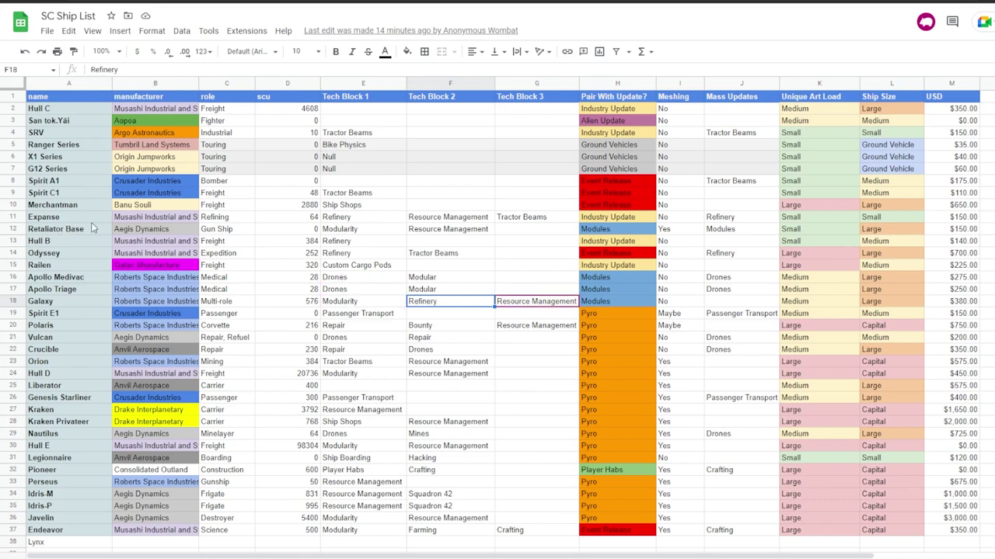
pyautogui.click(59, 231)
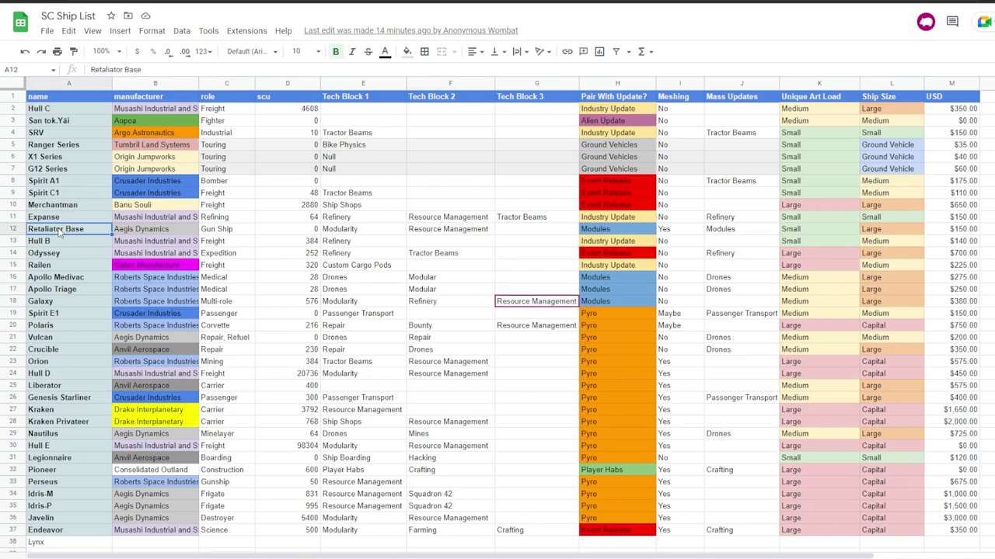
pyautogui.click(532, 306)
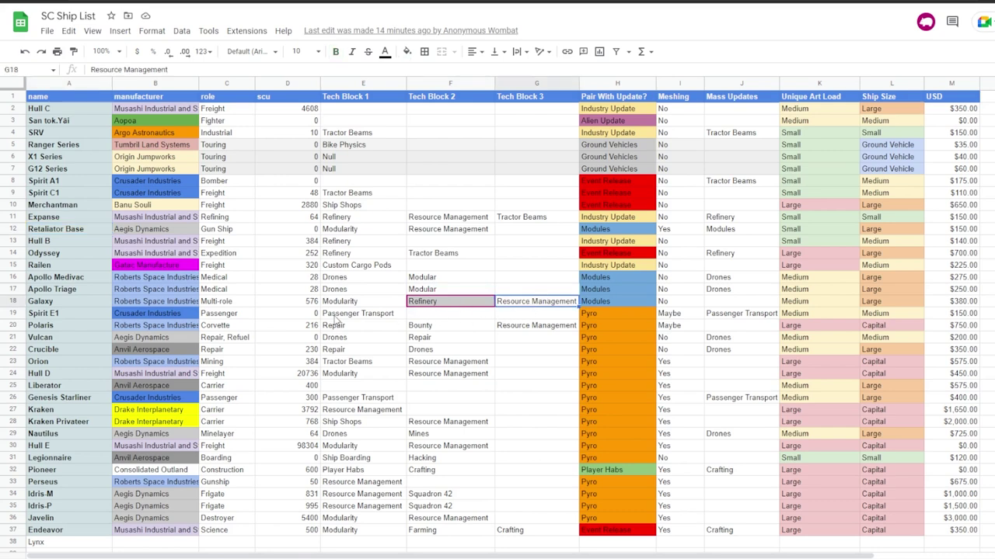
# Examine the Galaxy row from its name and manufacturer across to Tech Block 3
pyautogui.click(78, 302)
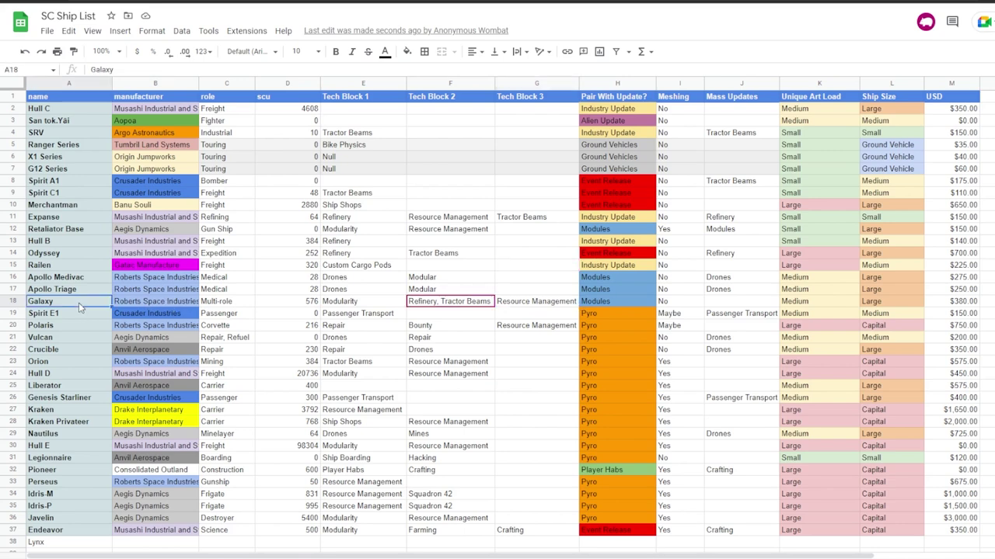
pyautogui.click(167, 303)
pyautogui.moveTo(85, 301); pyautogui.dragTo(540, 303)
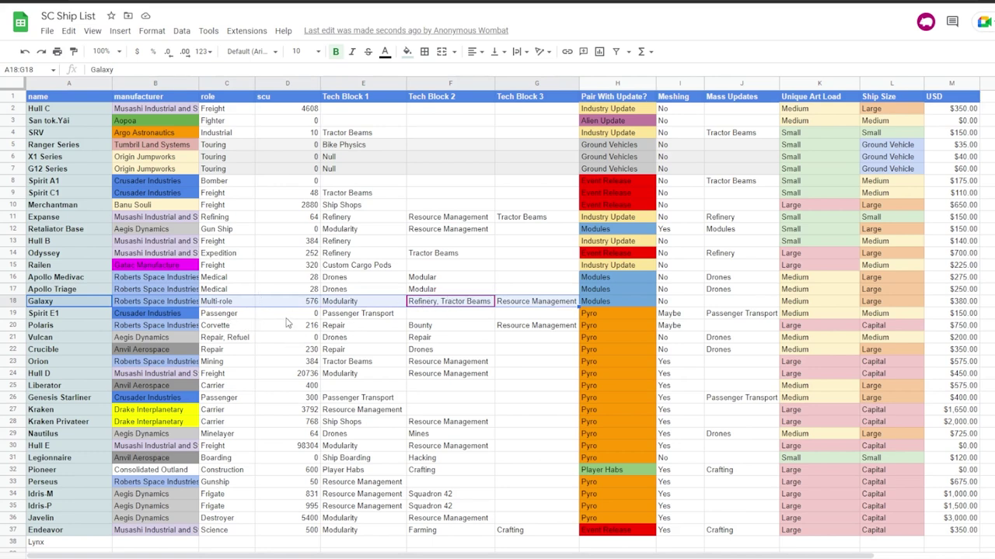
pyautogui.moveTo(62, 304); pyautogui.dragTo(544, 305)
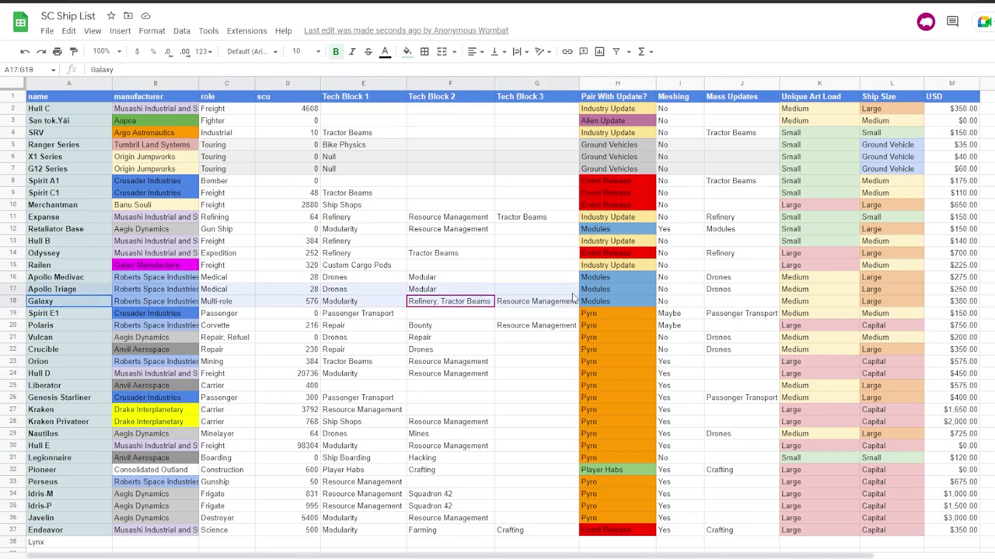
# Check the Vulcan's manufacturer and Pair With Update? cells
pyautogui.click(249, 339)
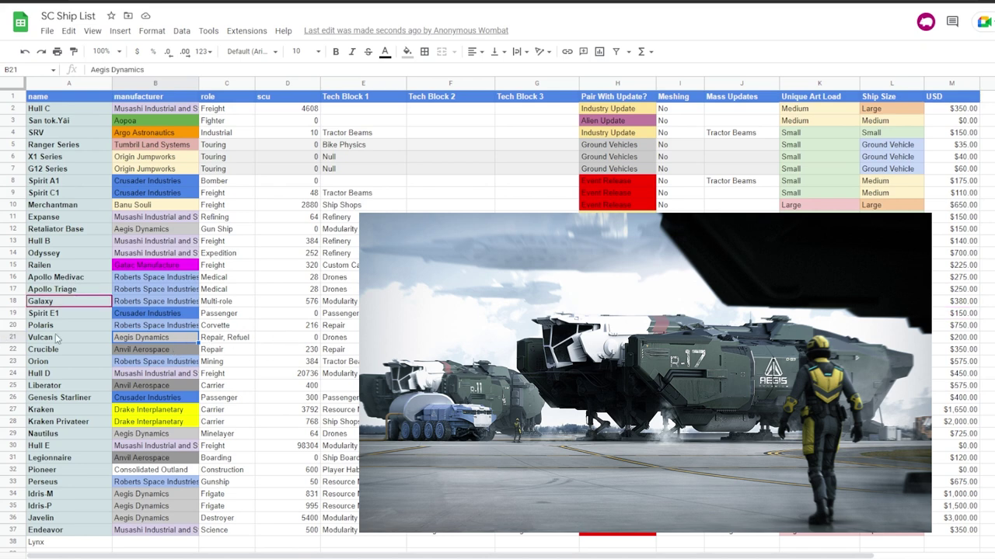
pyautogui.click(617, 337)
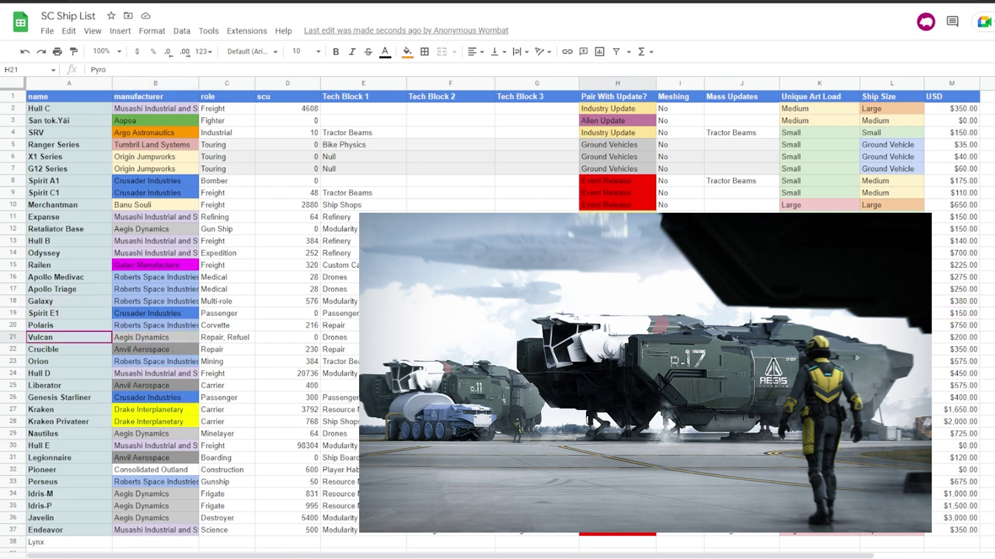
# Examine the Vulcan row from its Pair With Update? cell back to its name, including its role
pyautogui.hotkey('shift', 'Left')
pyautogui.hotkey('shift', 'Left')
pyautogui.hotkey('shift', 'Left')
pyautogui.hotkey('shift', 'Left')
pyautogui.hotkey('shift', 'Left')
pyautogui.hotkey('shift', 'Left')
pyautogui.hotkey('shift', 'Left')
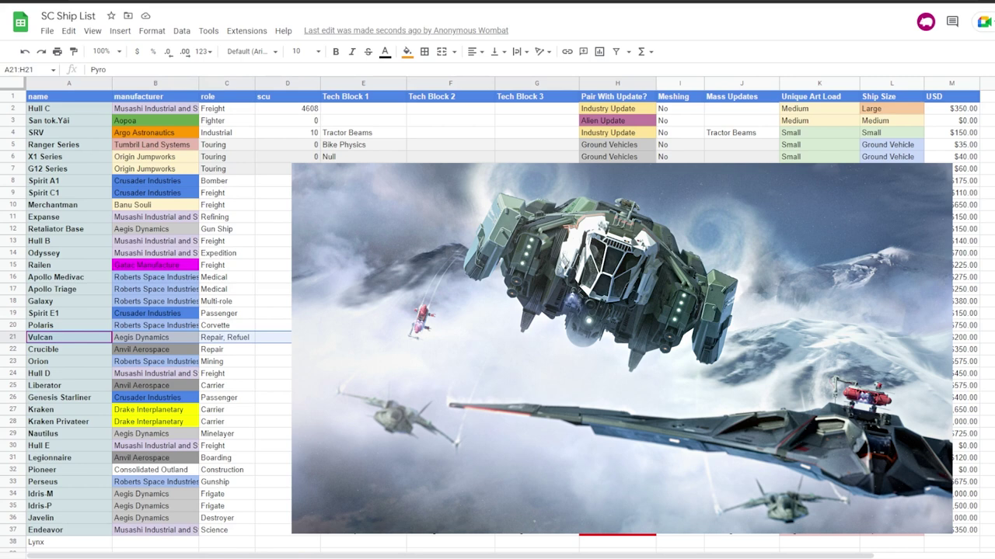
pyautogui.click(616, 337)
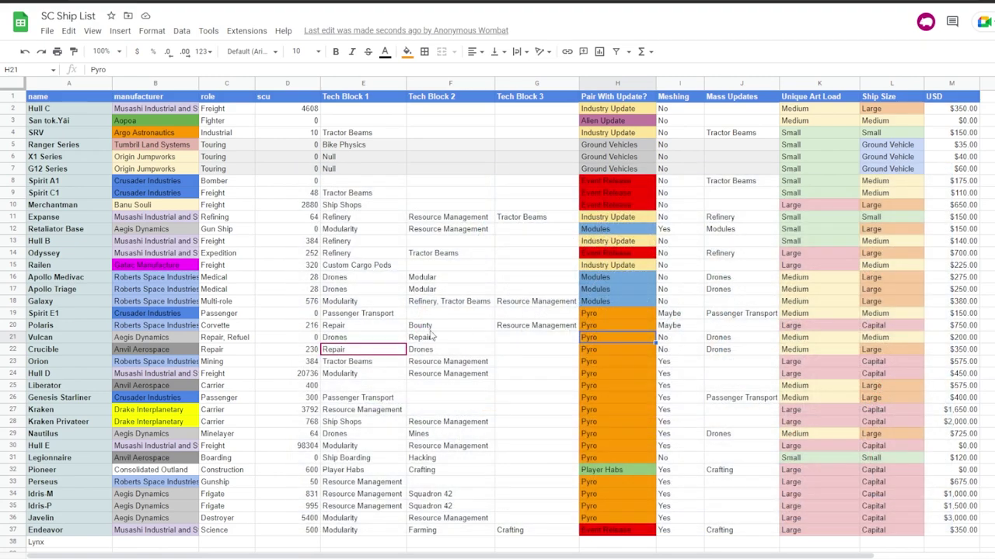
pyautogui.click(225, 339)
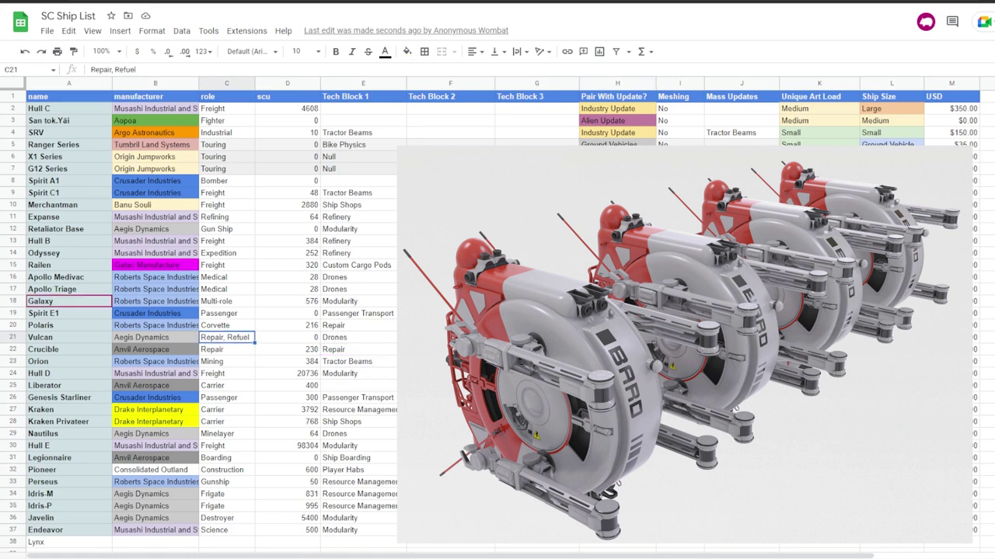
pyautogui.moveTo(617, 337); pyautogui.dragTo(91, 347)
pyautogui.click(617, 337)
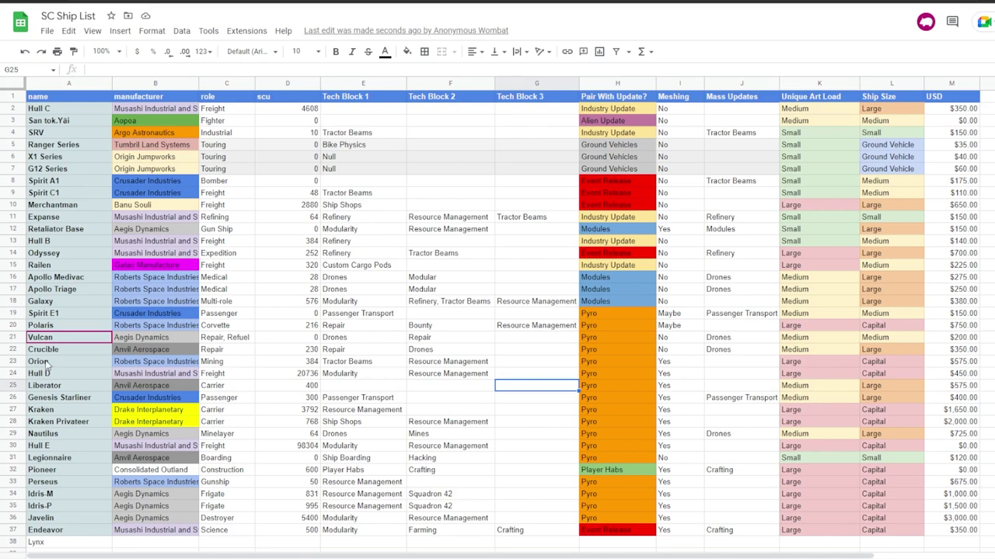
# Check the name cells of the Orion, Hull D, Crucible and Liberator and the blank Tech Block 3 cells beside them
pyautogui.click(48, 365)
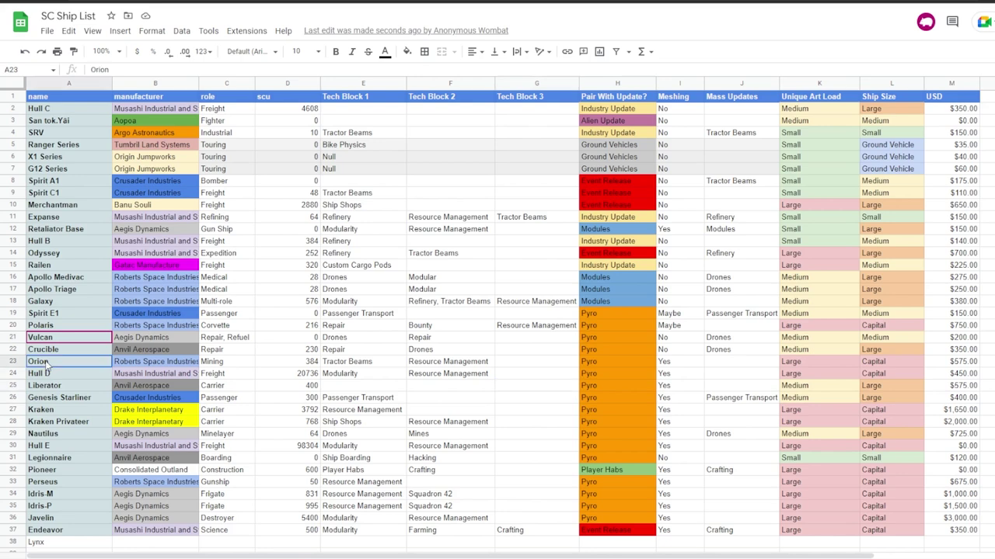
pyautogui.click(47, 374)
pyautogui.click(55, 351)
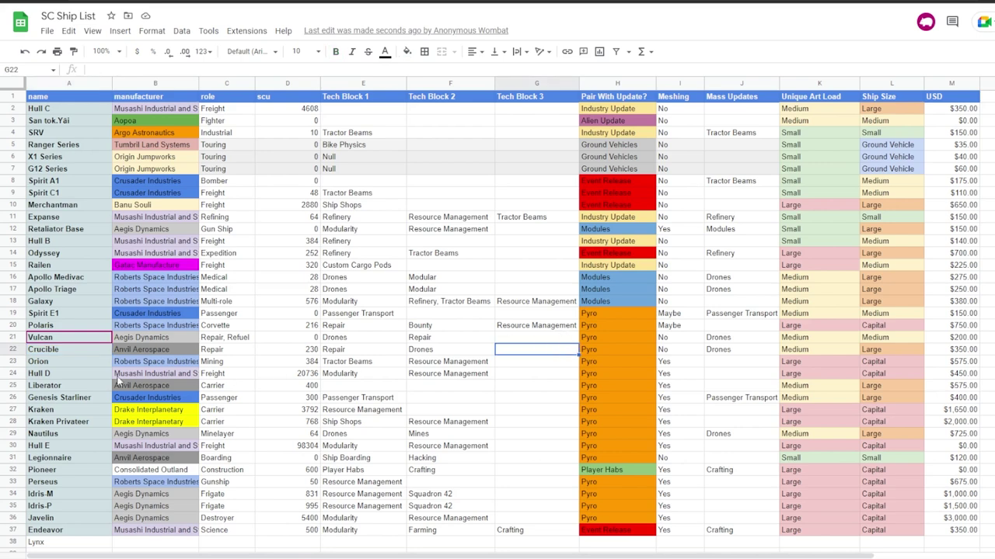
pyautogui.click(61, 387)
pyautogui.click(584, 370)
pyautogui.click(532, 356)
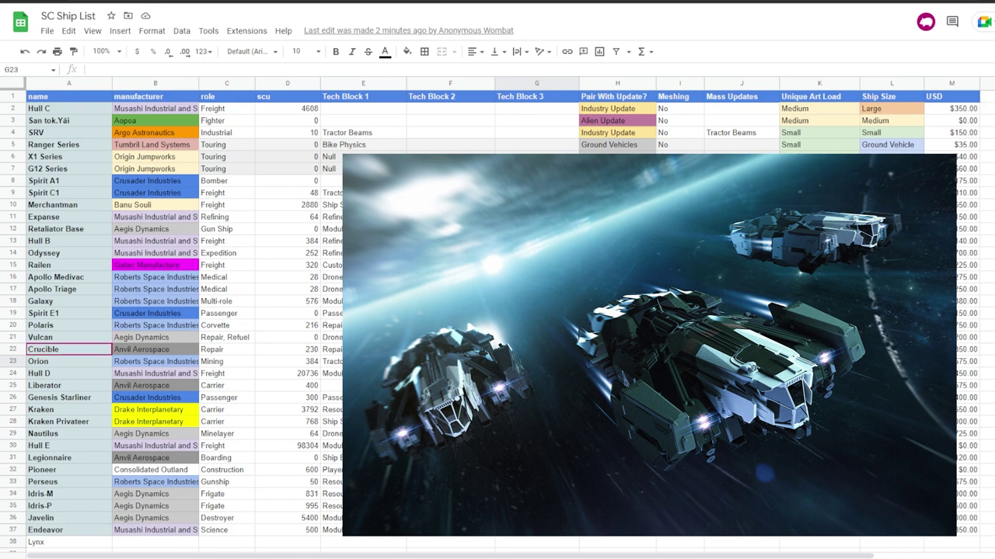
# Compare the Vulcan's Tech Block 1 and Tech Block 2 cells with the neighbouring Polaris and Crucible entries
pyautogui.click(331, 337)
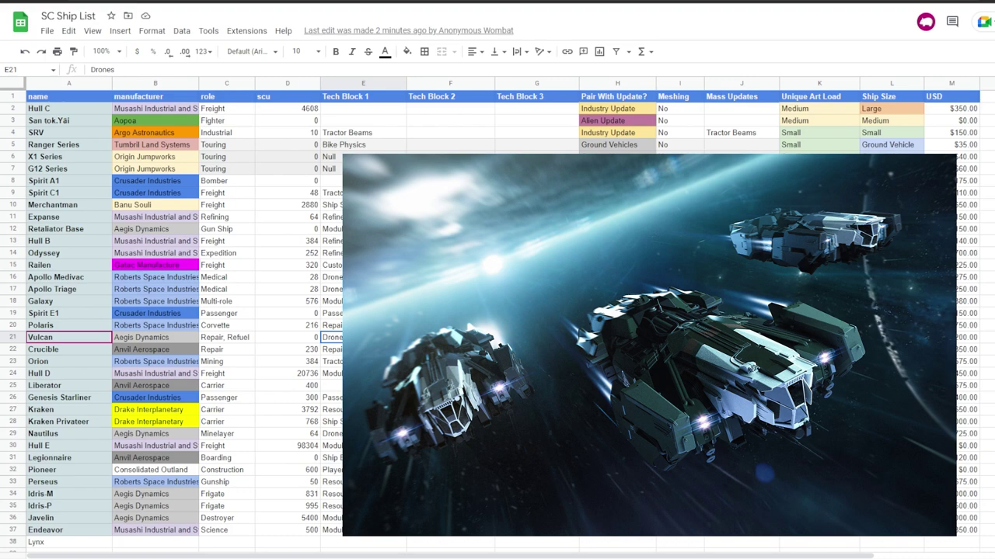
pyautogui.click(450, 337)
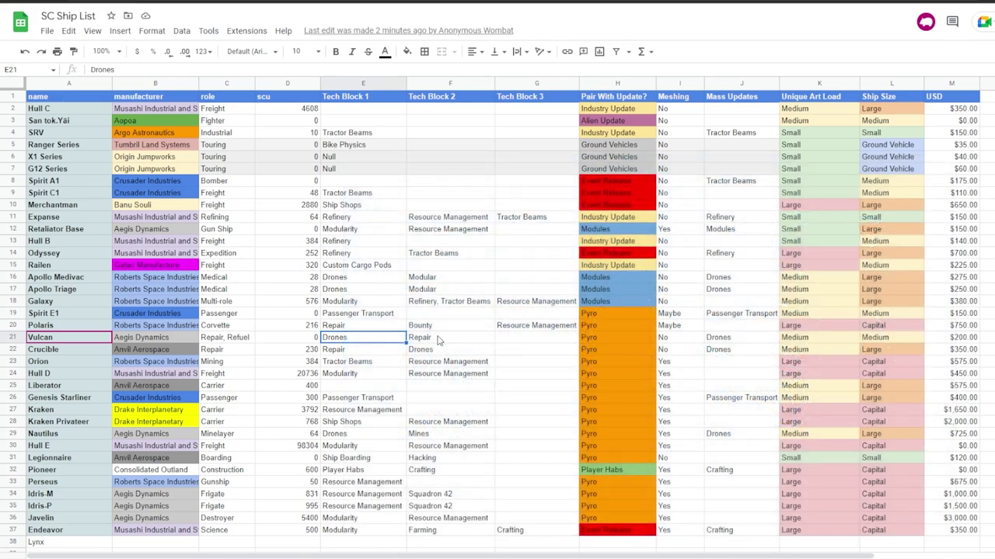
pyautogui.keyDown('shift'); pyautogui.click(376, 341); pyautogui.keyUp('shift')
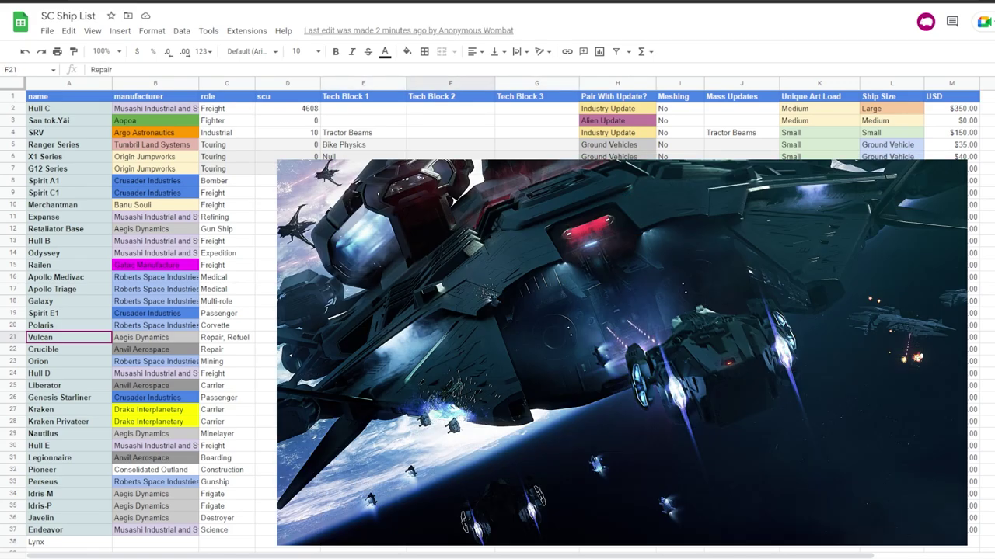
pyautogui.click(449, 325)
pyautogui.press('Down')
pyautogui.hotkey('shift', 'Left')
pyautogui.press('Down')
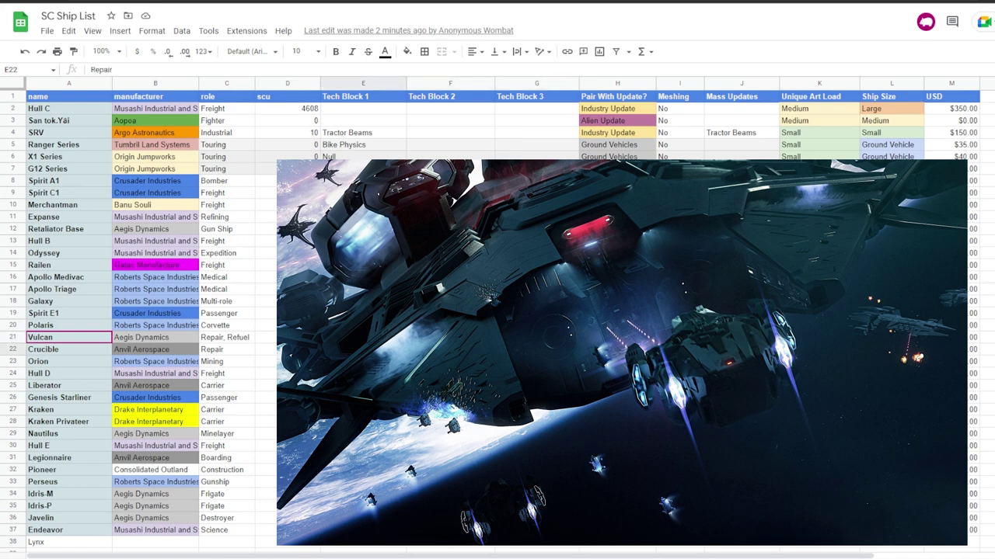
pyautogui.press('Up')
pyautogui.press('Right')
pyautogui.hotkey('shift', 'Left')
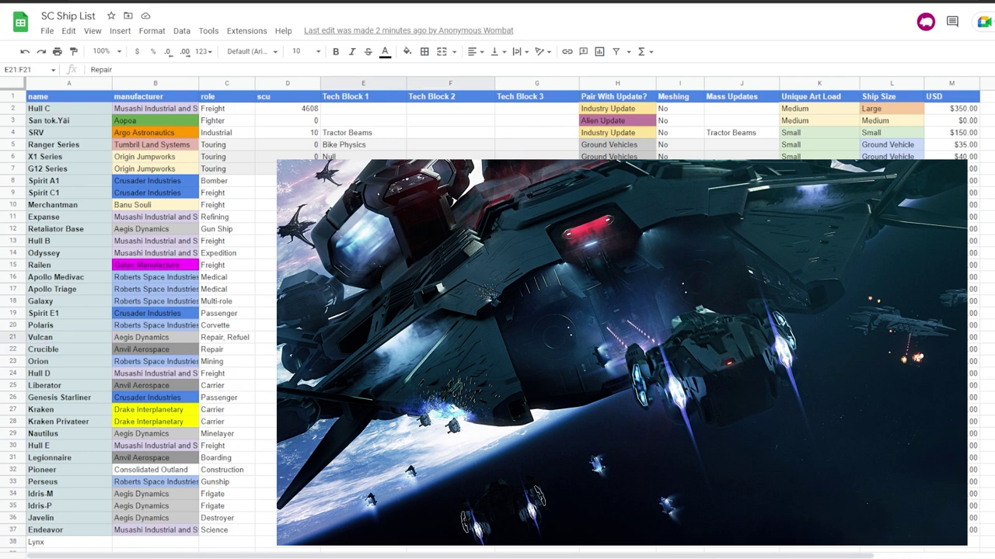
pyautogui.hotkey('shift', 'Right')
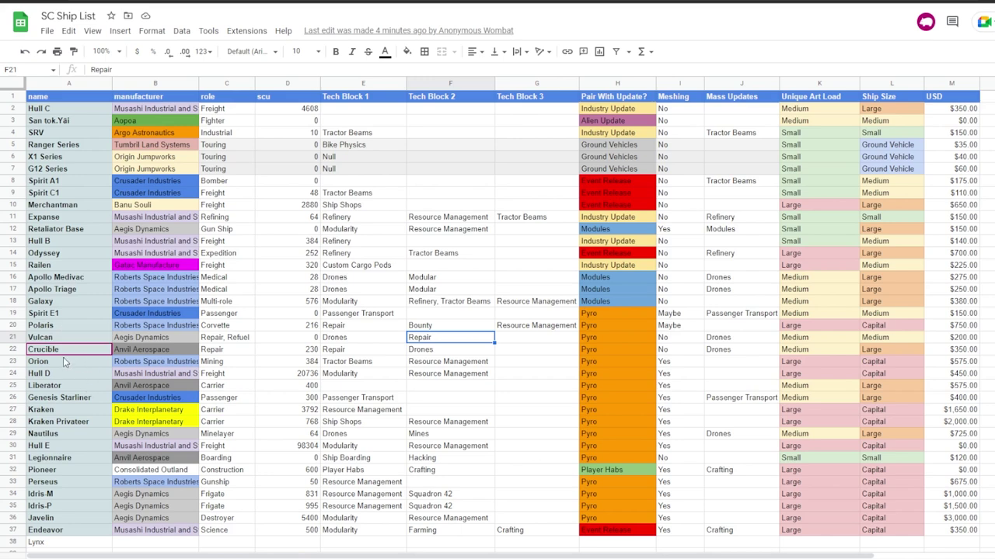
# Check the Hull D's name, and the Vulcan's name and manufacturer in row 10
pyautogui.click(102, 374)
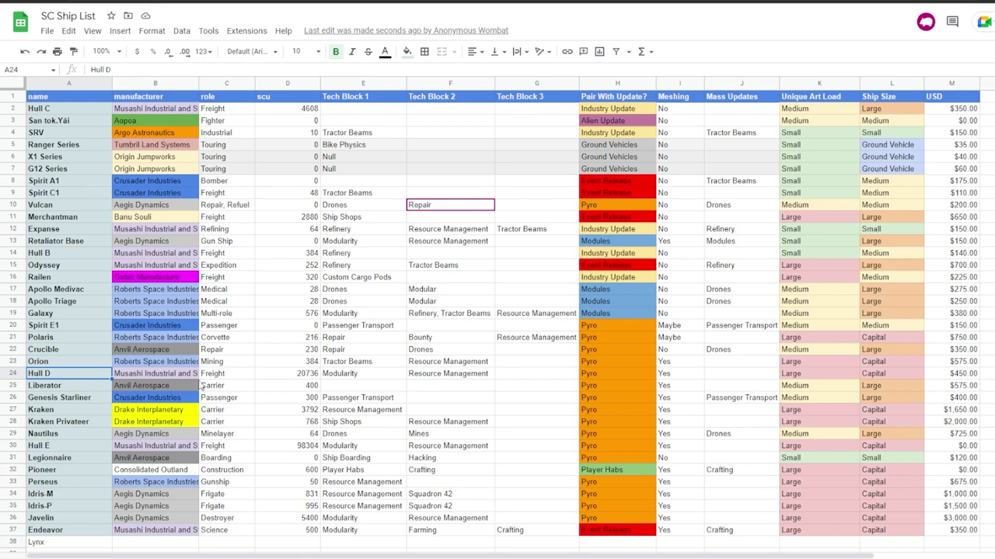
pyautogui.click(51, 206)
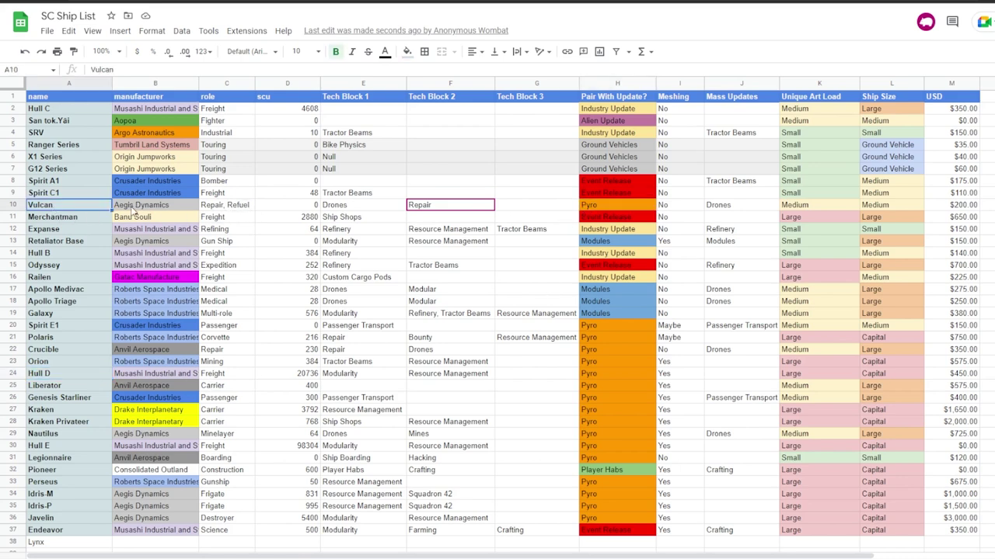
pyautogui.click(134, 210)
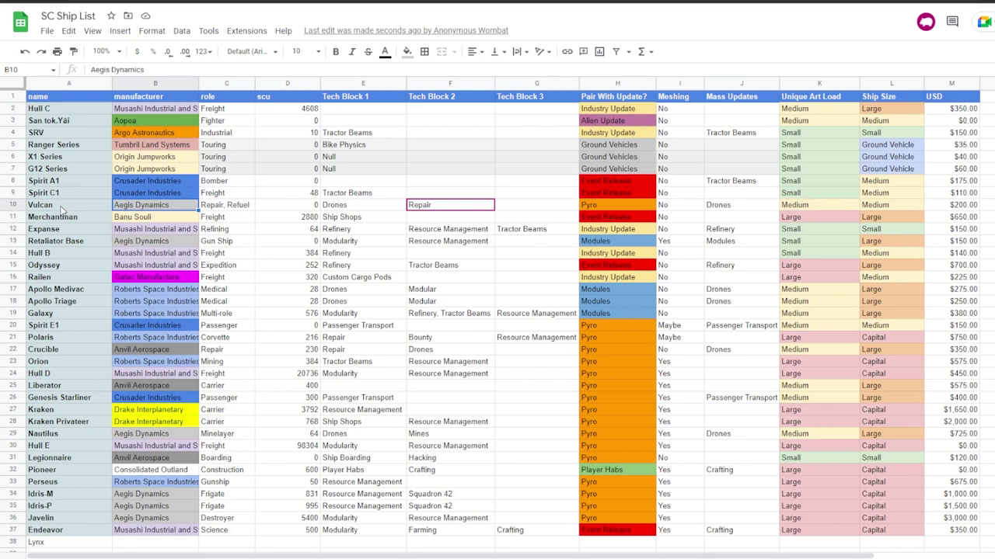
pyautogui.click(76, 207)
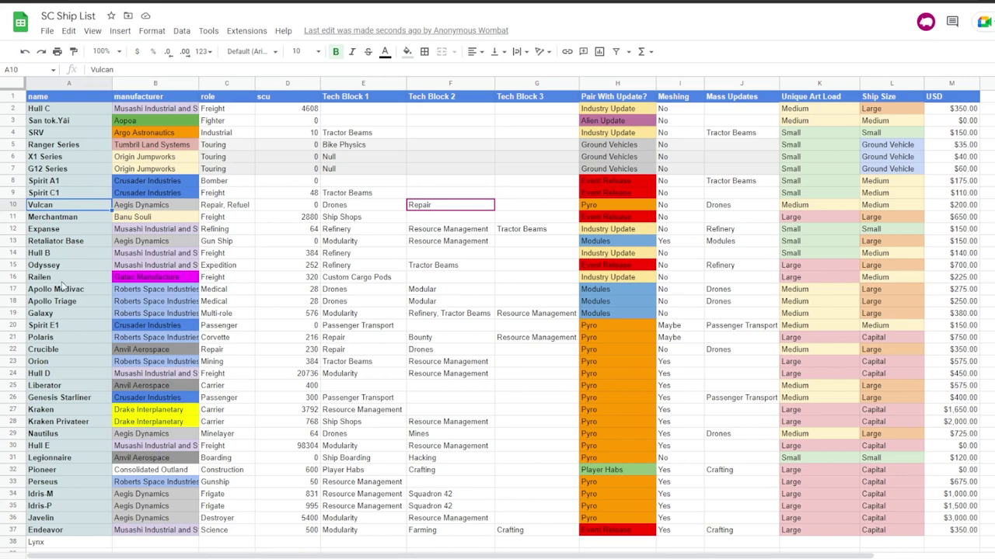
# Examine the Polaris row from its name across to Mass Updates
pyautogui.click(55, 340)
pyautogui.moveTo(56, 339); pyautogui.dragTo(738, 339)
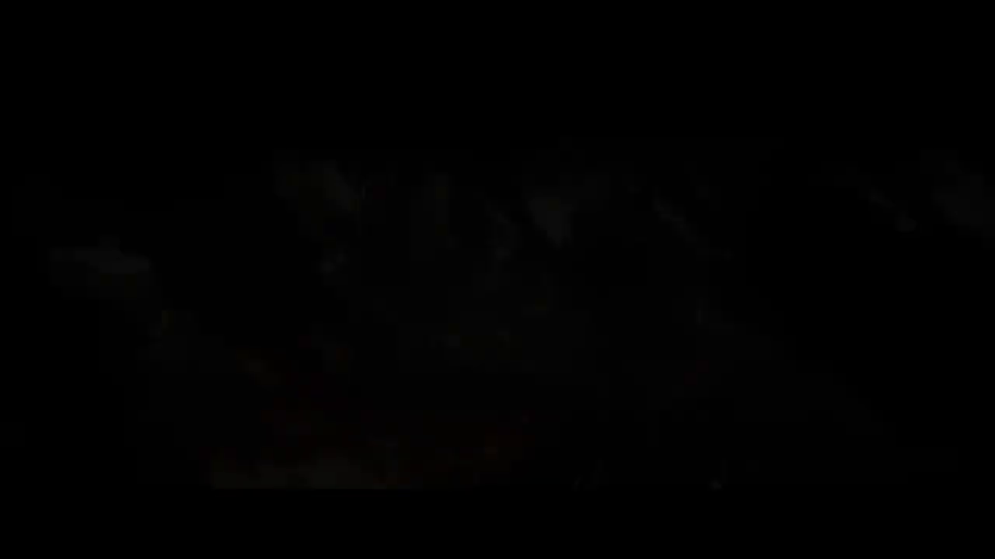
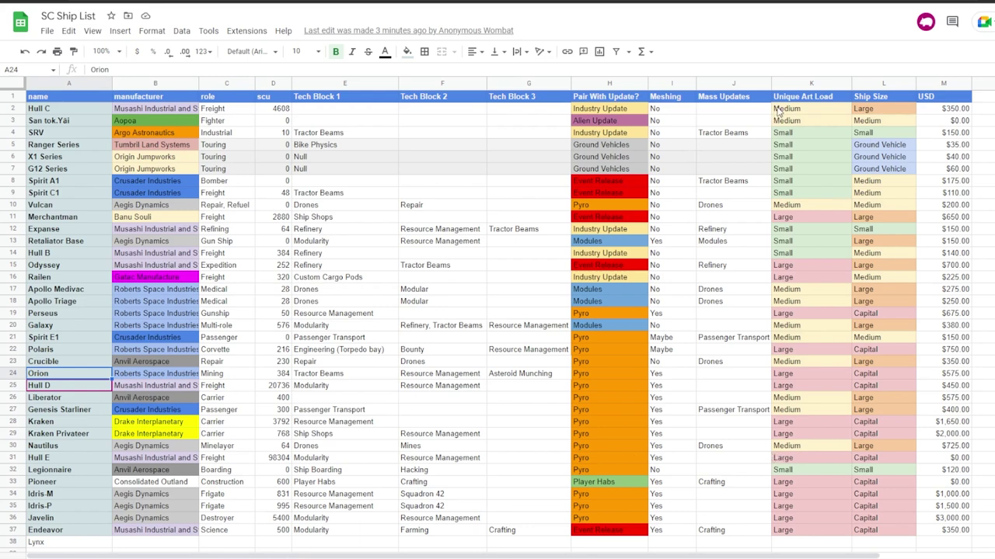
# Compare Unique Art Load and Ship Size for the upper and lower ships, and check the Hull D's Tech Block 1
pyautogui.moveTo(779, 109); pyautogui.dragTo(908, 283)
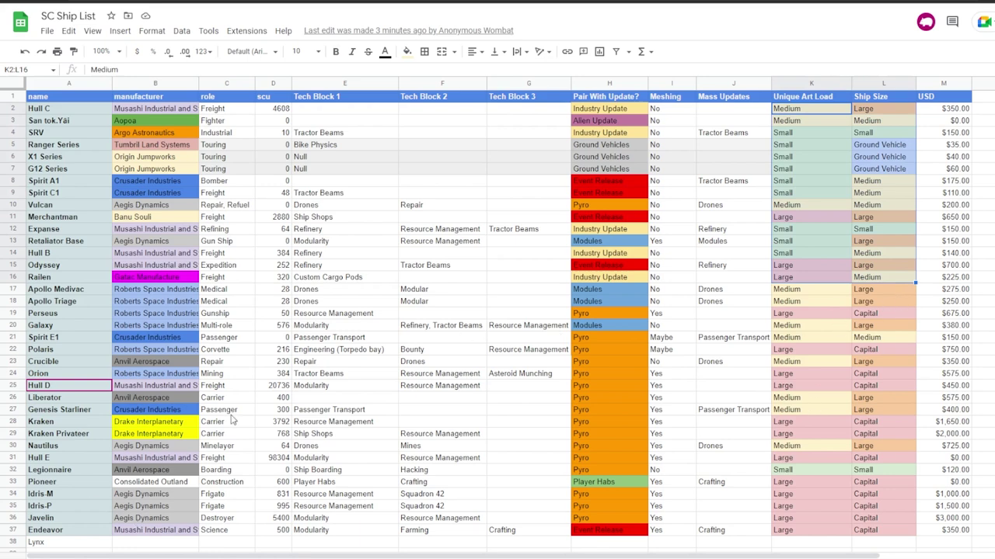
pyautogui.moveTo(880, 530); pyautogui.dragTo(703, 299)
pyautogui.click(752, 386)
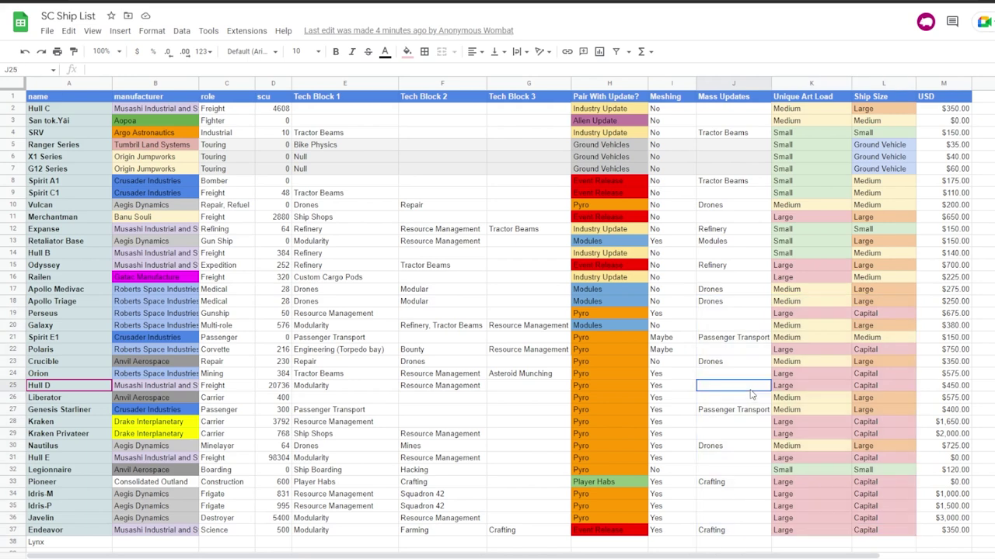
pyautogui.click(344, 398)
pyautogui.click(356, 389)
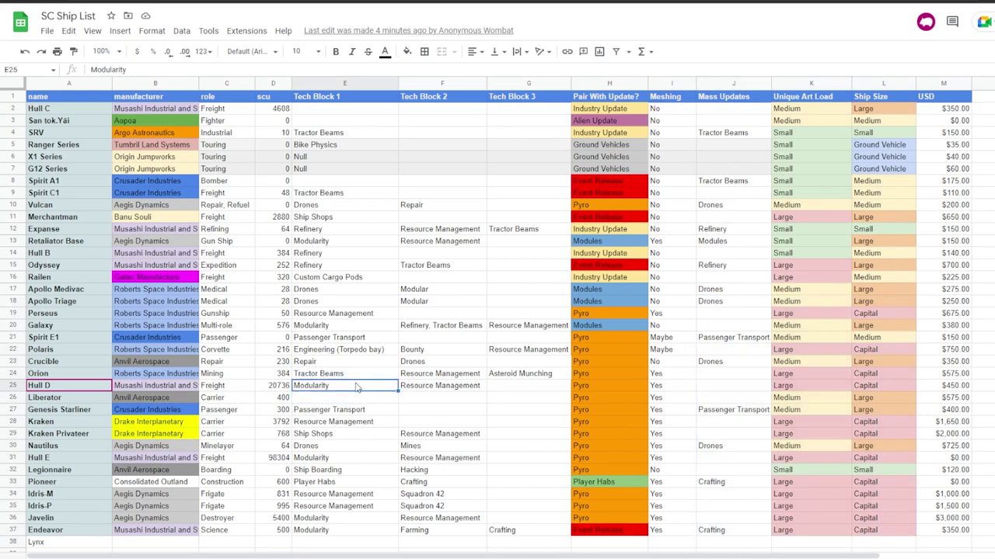
pyautogui.moveTo(883, 531); pyautogui.dragTo(703, 268)
pyautogui.click(439, 400)
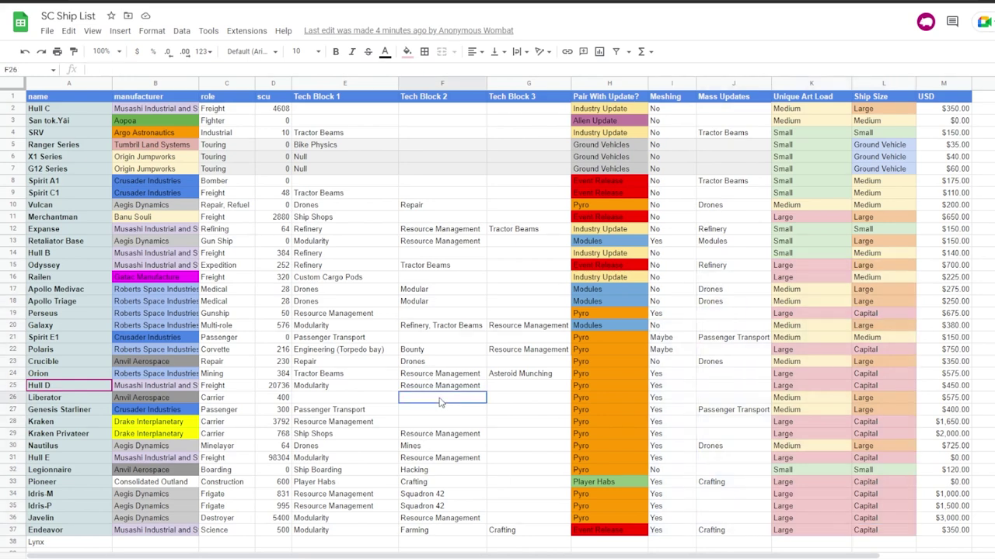
# Check the Perseus's Unique Art Load, the Genesis Starliner's Tech Block 2 and the role cell in row 26
pyautogui.click(831, 316)
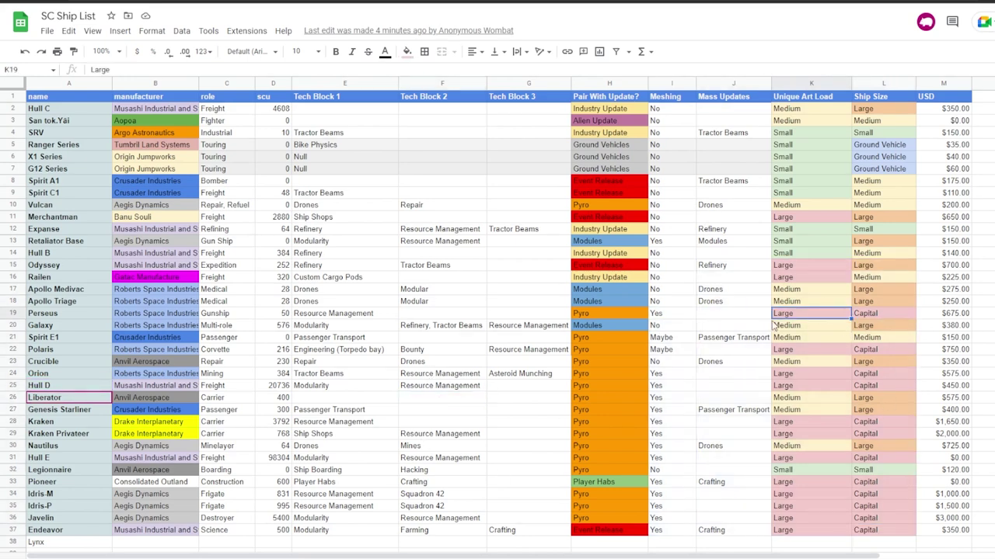
pyautogui.click(422, 413)
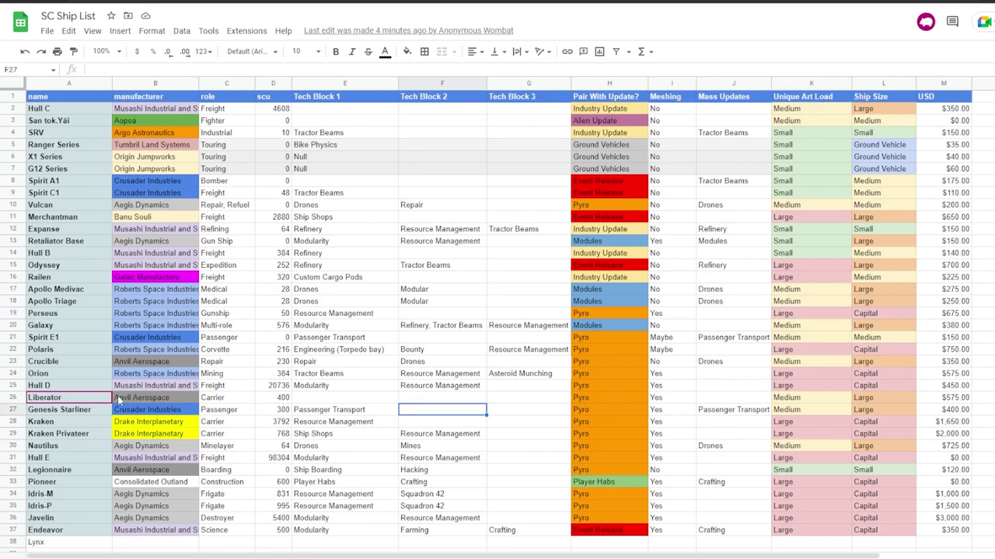
pyautogui.click(227, 399)
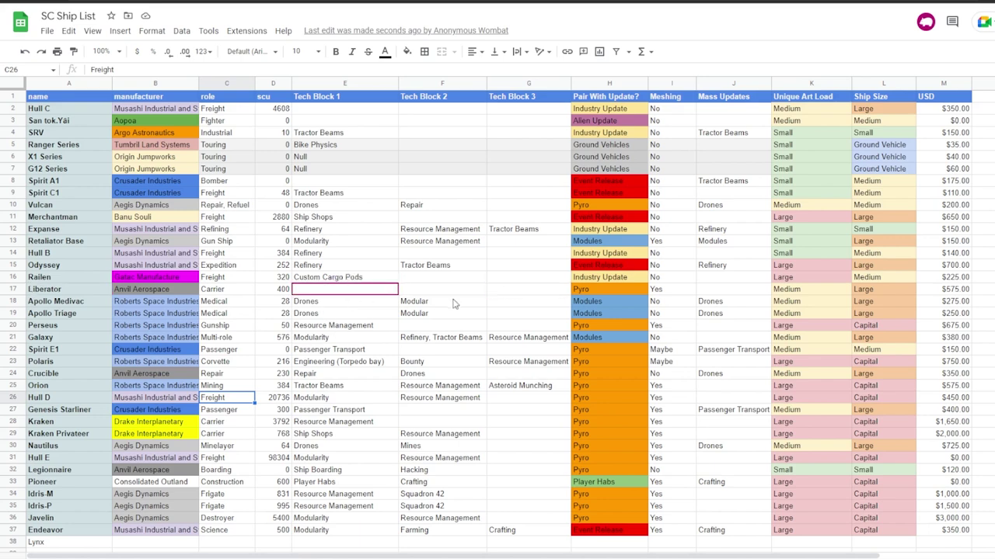
# Check the Perseus's Tech Block 2 and Tech Block 3 cells and the Spirit E1's Tech Block 2 cell
pyautogui.click(431, 326)
pyautogui.click(503, 328)
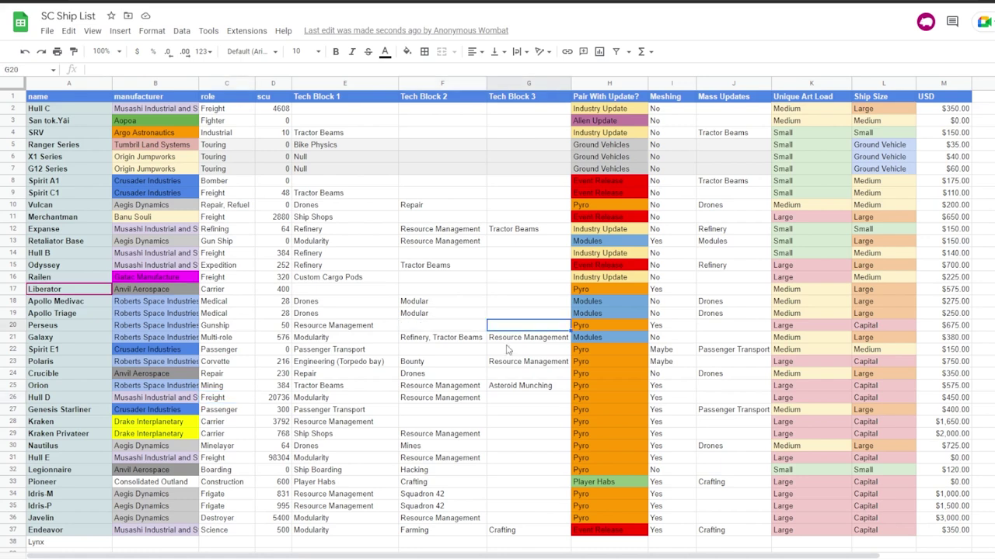
pyautogui.click(446, 354)
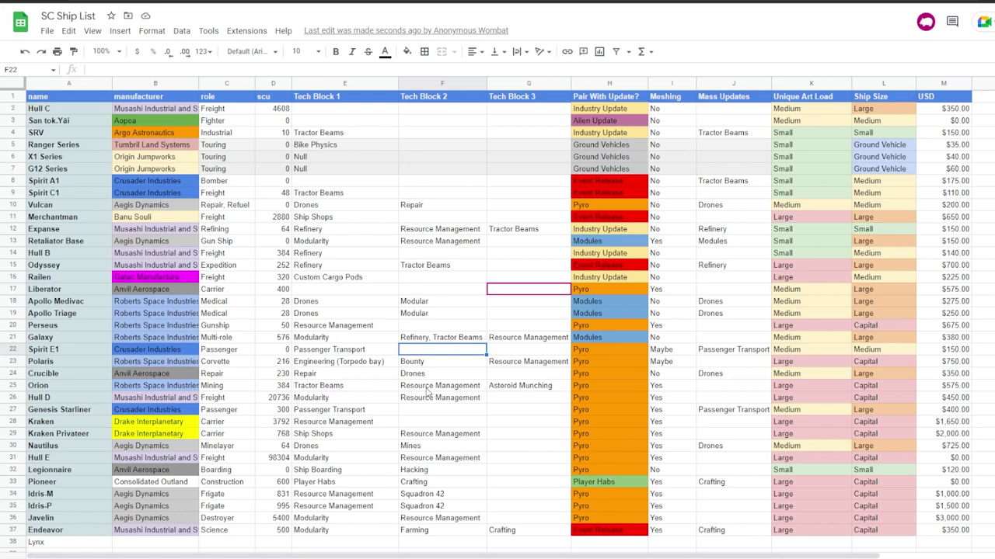
# Examine the Hull D row from name to Tech Block 3 and compare its scu with the Hull E's
pyautogui.click(74, 398)
pyautogui.moveTo(74, 400); pyautogui.dragTo(566, 398)
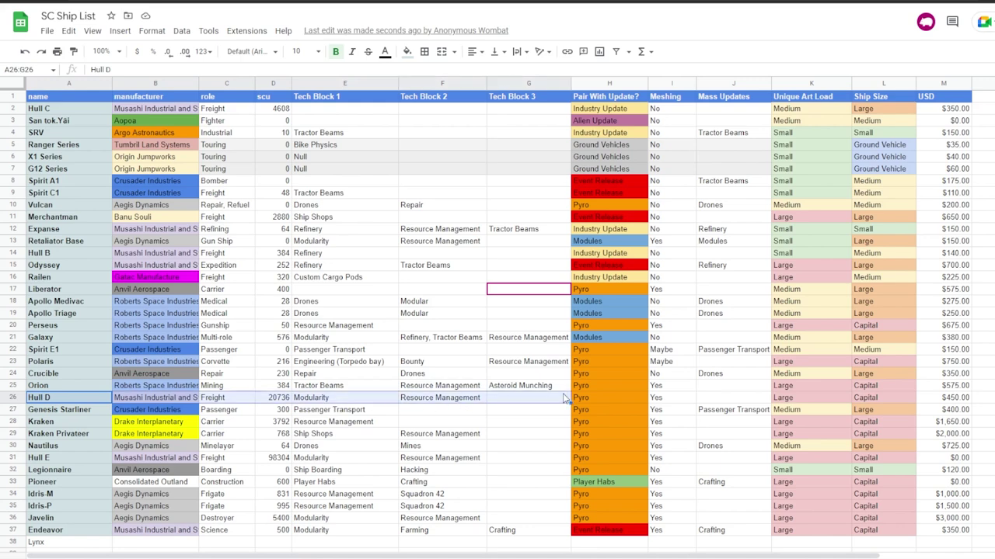
pyautogui.click(278, 399)
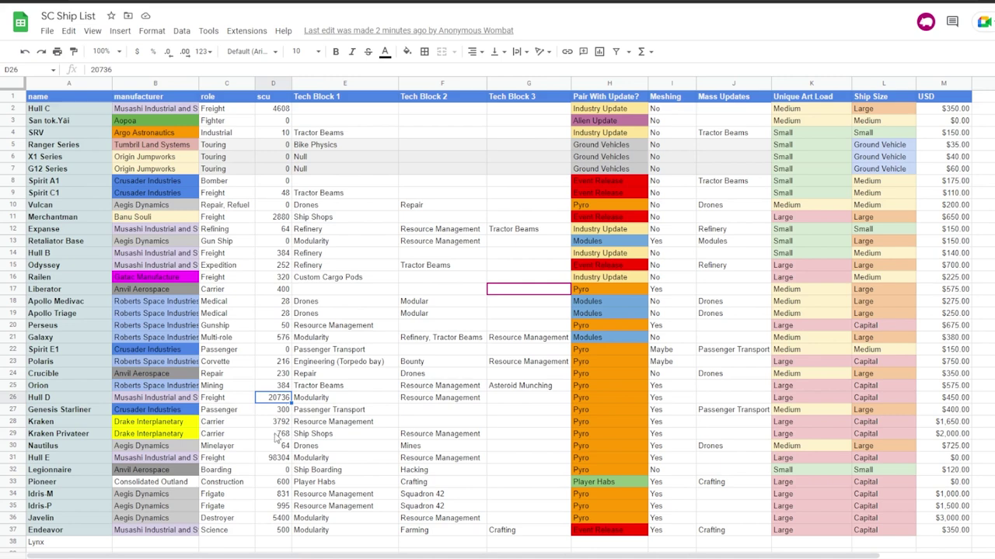
pyautogui.click(274, 459)
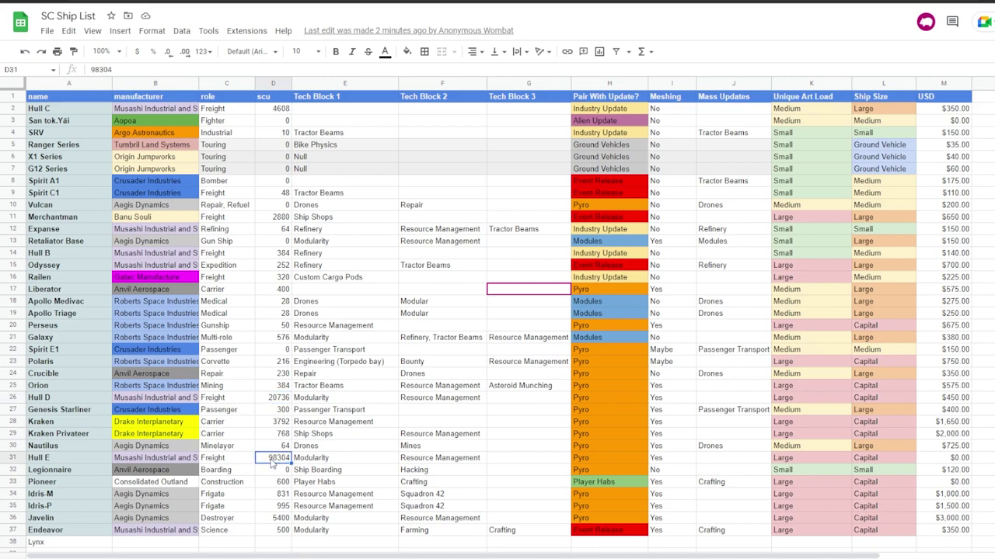
pyautogui.click(85, 412)
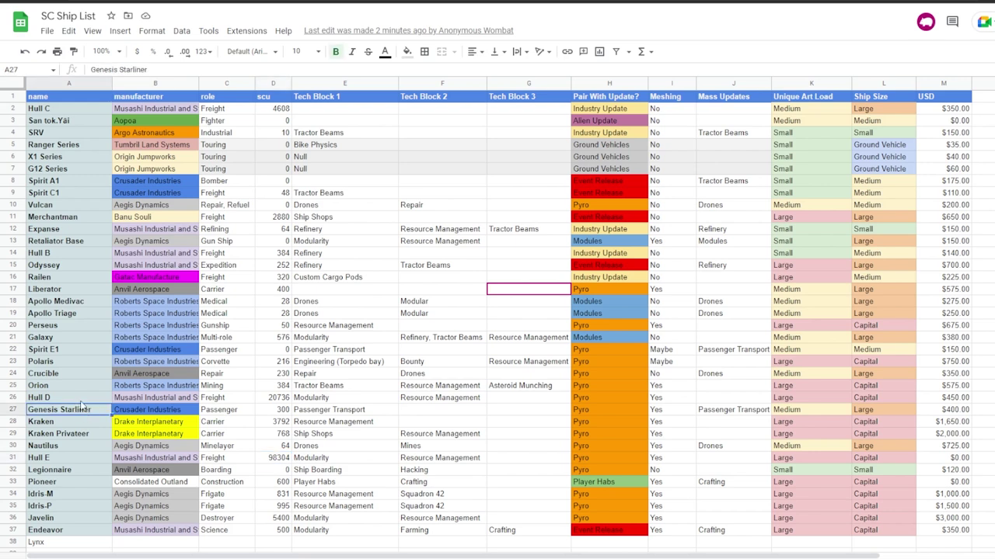
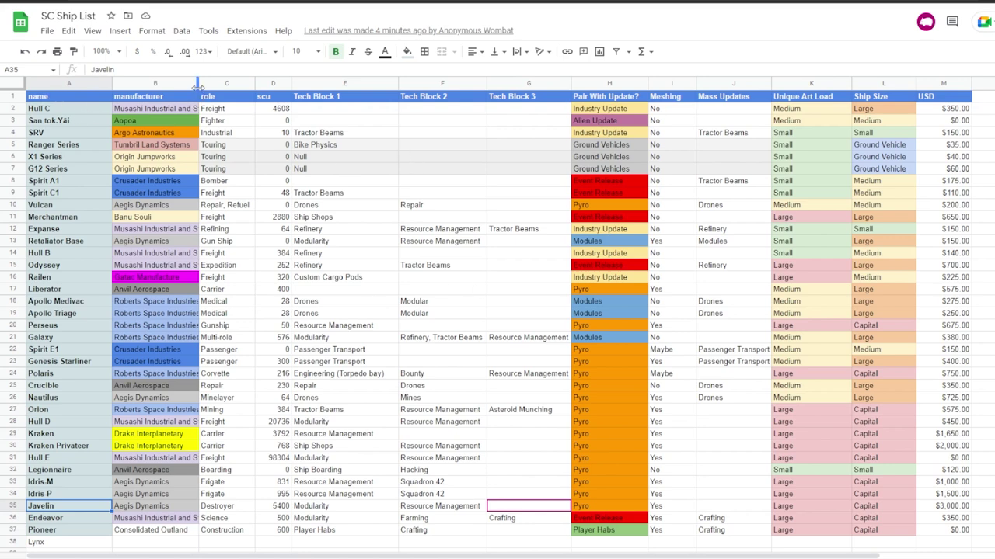
# Widen the manufacturer column to show more of the long company names, and go to the end of the Pioneer row
pyautogui.moveTo(199, 83); pyautogui.dragTo(226, 83)
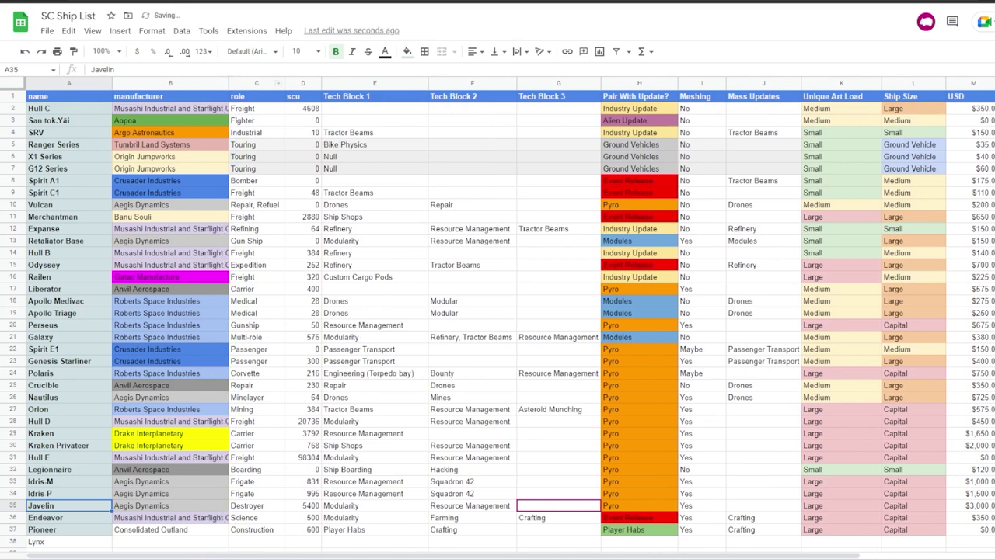
pyautogui.press('Down')
pyautogui.press('Down')
pyautogui.hotkey('ctrl', 'Right')
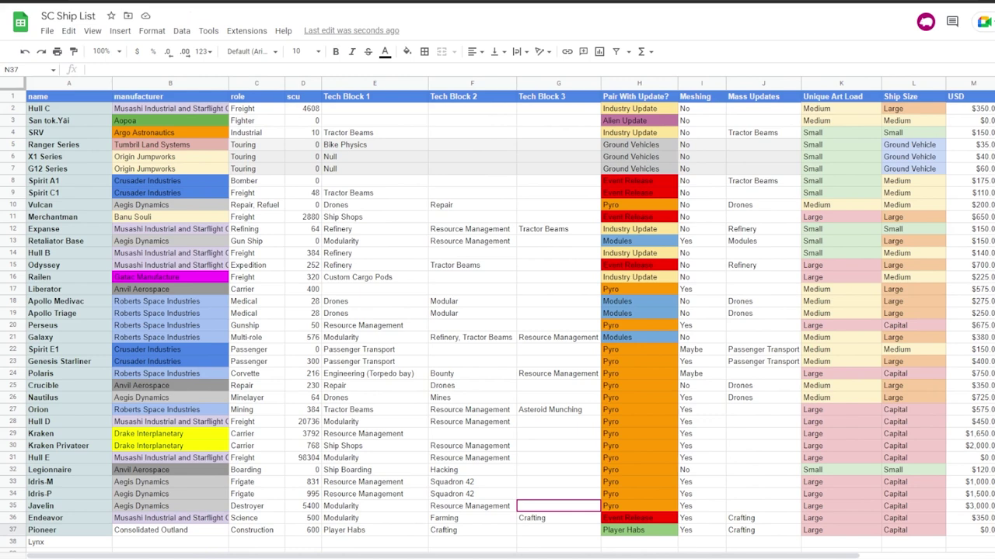
# Check the USD prices of the last ships and the blank cells of the Lynx row, plus the Javelin's name and role
pyautogui.moveTo(987, 542); pyautogui.dragTo(986, 506)
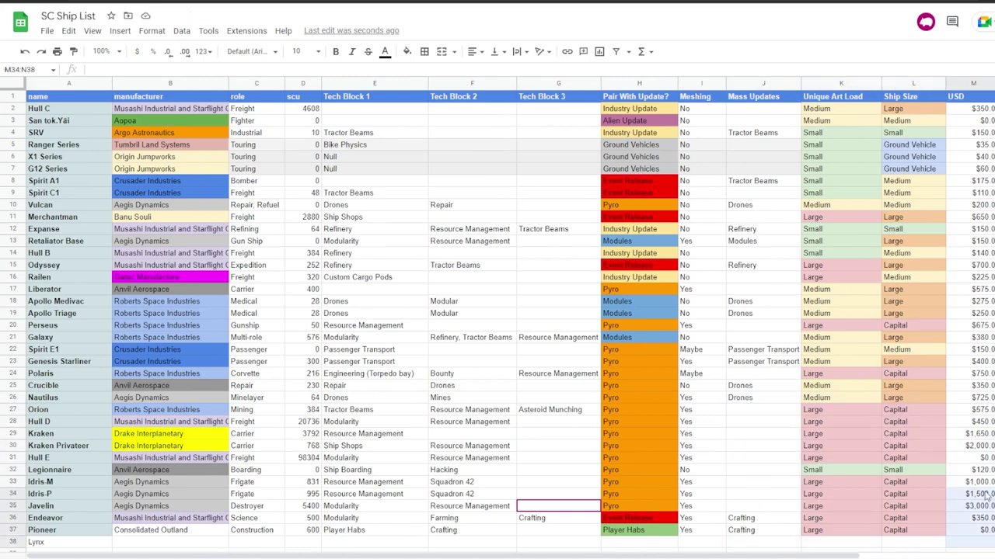
pyautogui.click(990, 446)
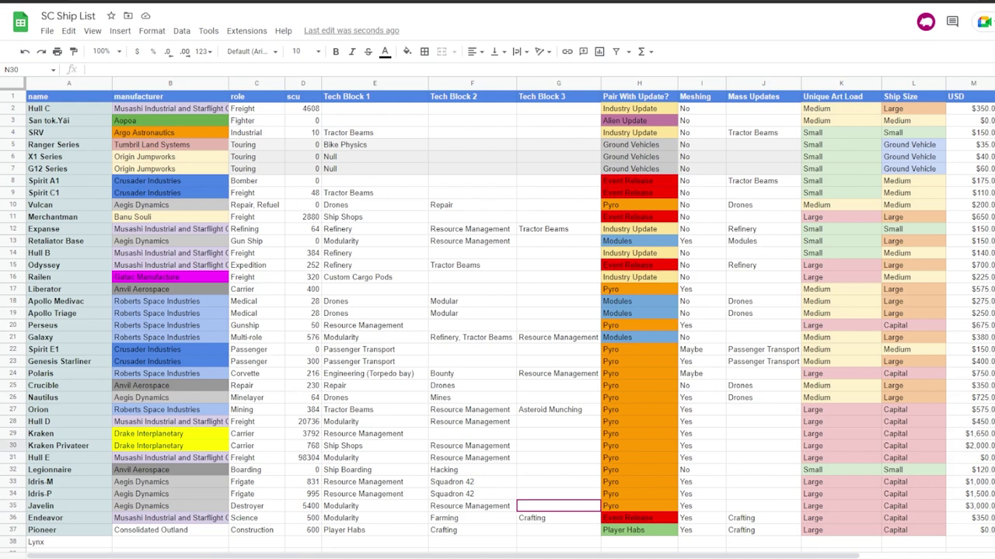
pyautogui.click(150, 545)
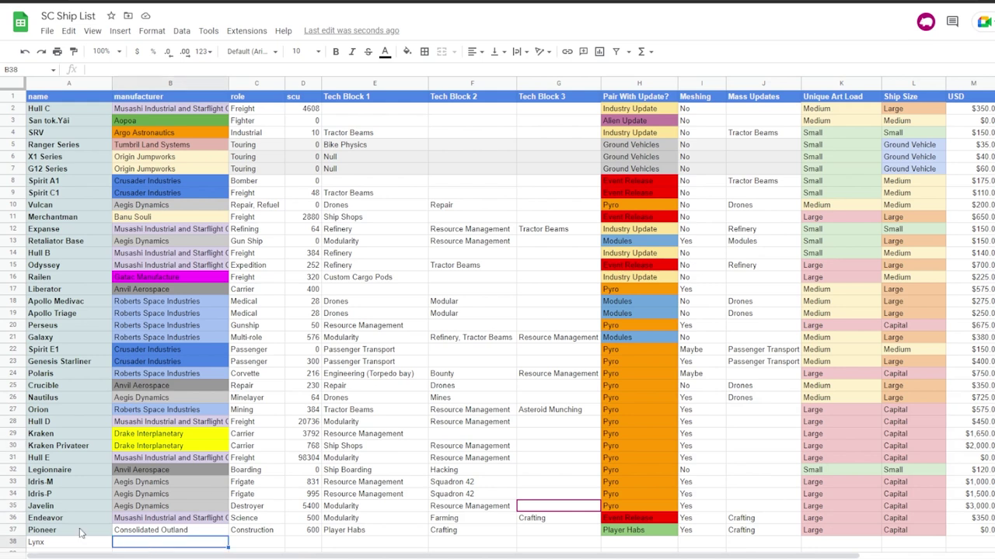
pyautogui.click(64, 506)
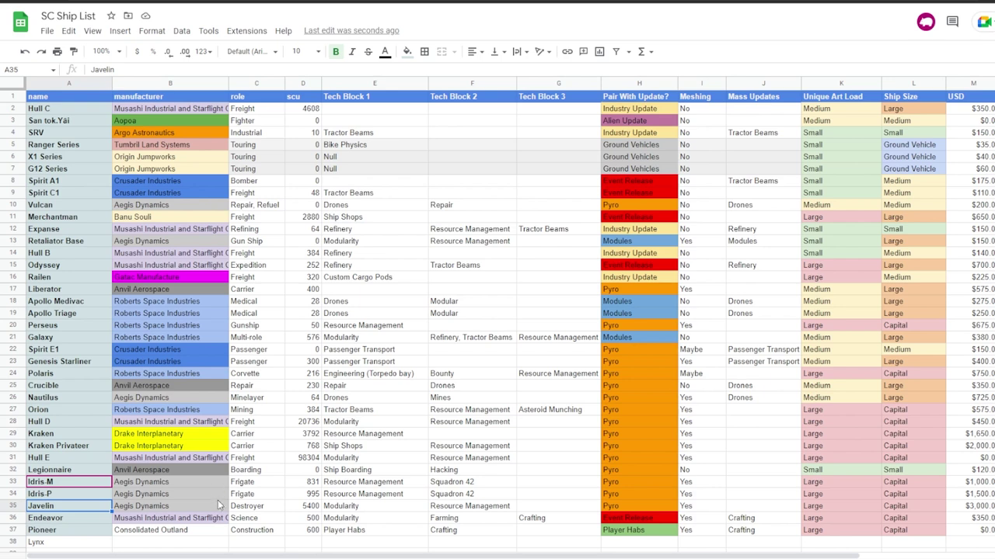
pyautogui.click(248, 506)
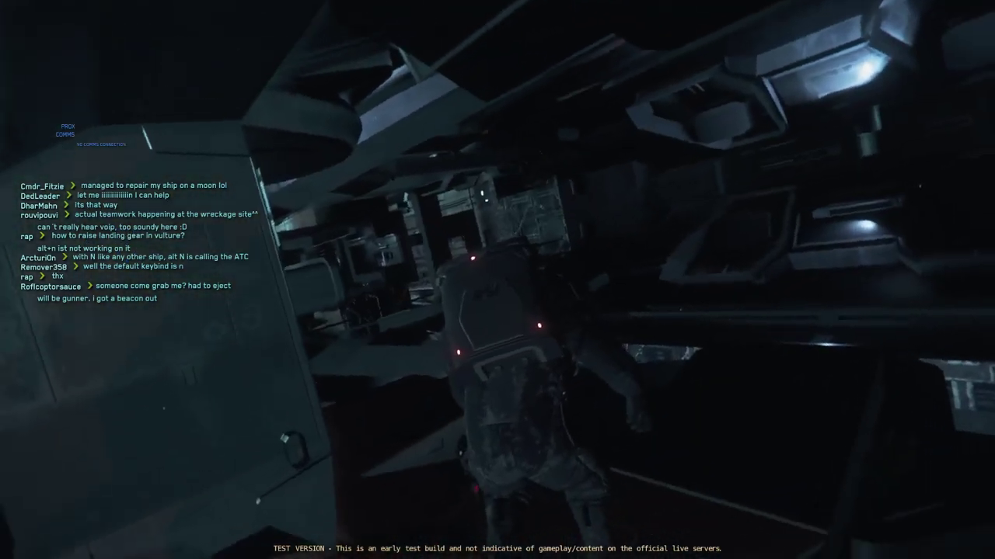
pyautogui.press('F4')
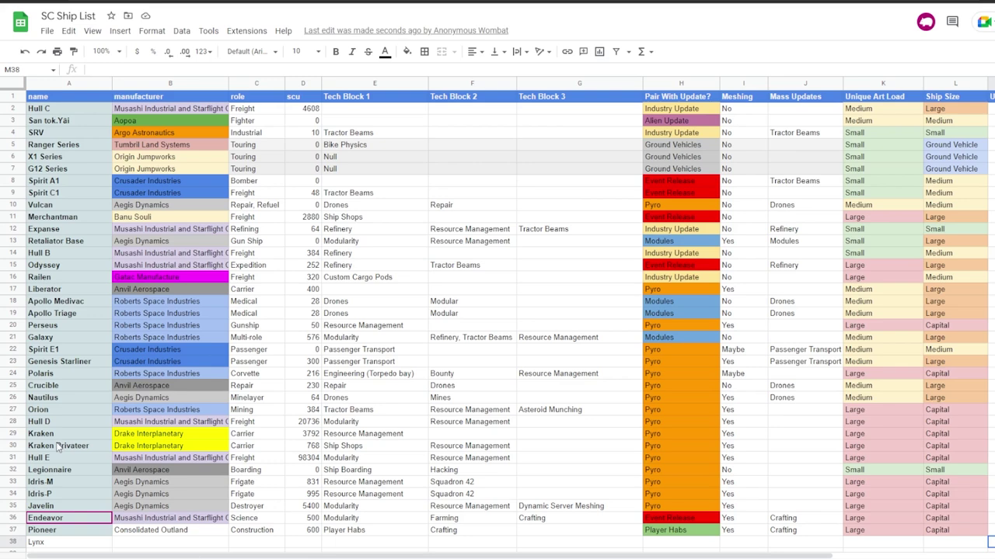
# Review the ship names, checking the Idris-M, Kraken and Pioneer, and highlight the range from the Perseus through the Pioneer
pyautogui.click(47, 484)
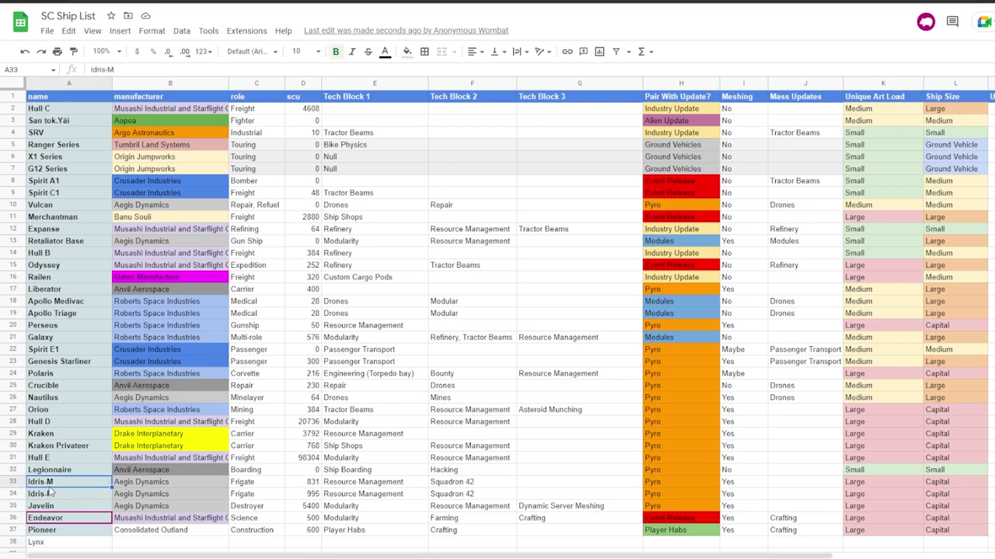
pyautogui.click(77, 531)
pyautogui.moveTo(77, 536); pyautogui.dragTo(72, 220)
pyautogui.scroll(3, 117, 326)
pyautogui.click(75, 434)
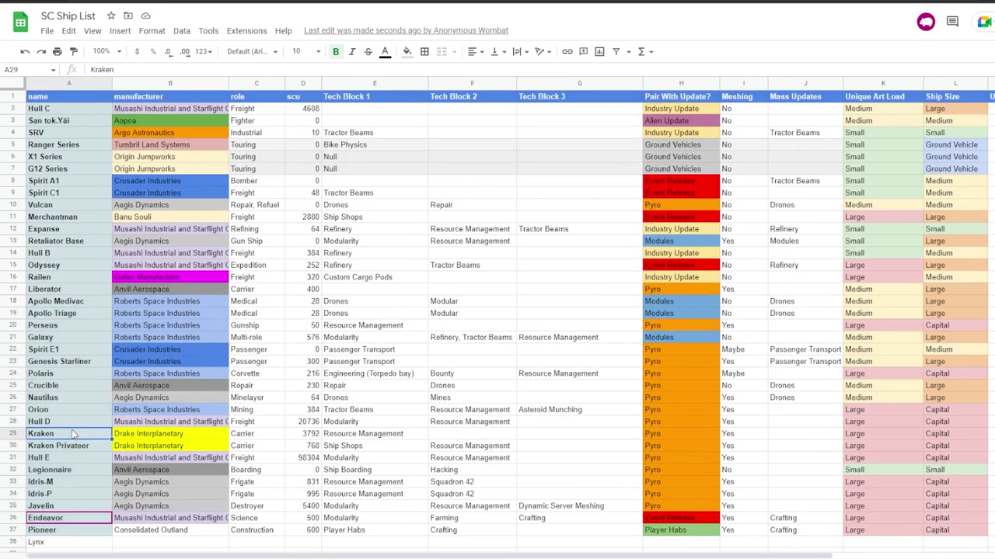
pyautogui.click(70, 534)
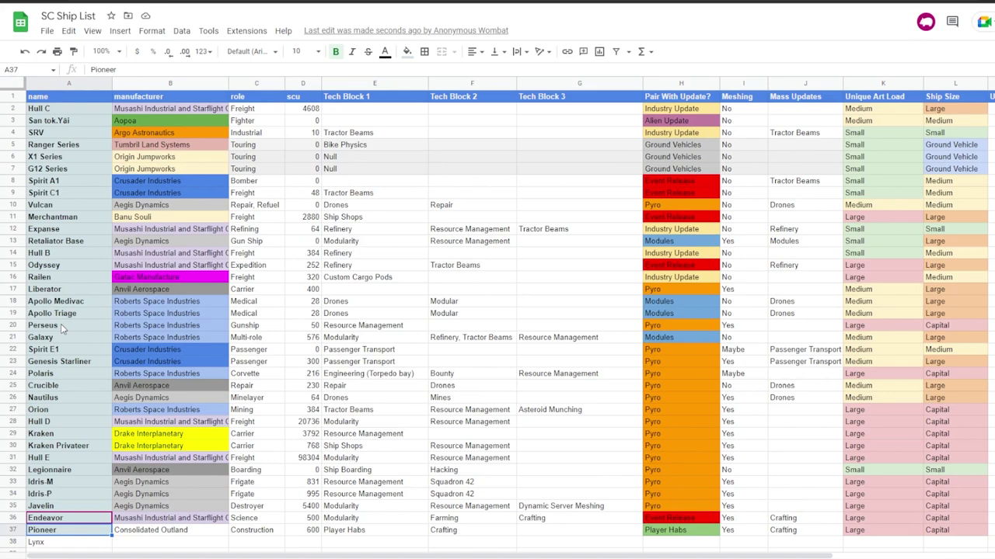
pyautogui.moveTo(61, 324); pyautogui.dragTo(69, 533)
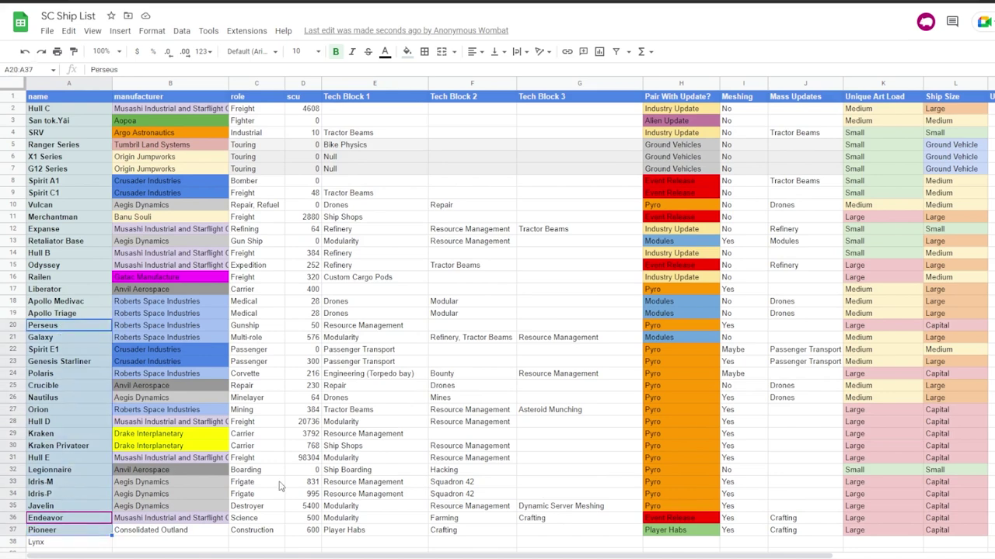
# Check the Legionnaire's scu, manufacturer and name cells, and the Idris-P's name
pyautogui.click(299, 470)
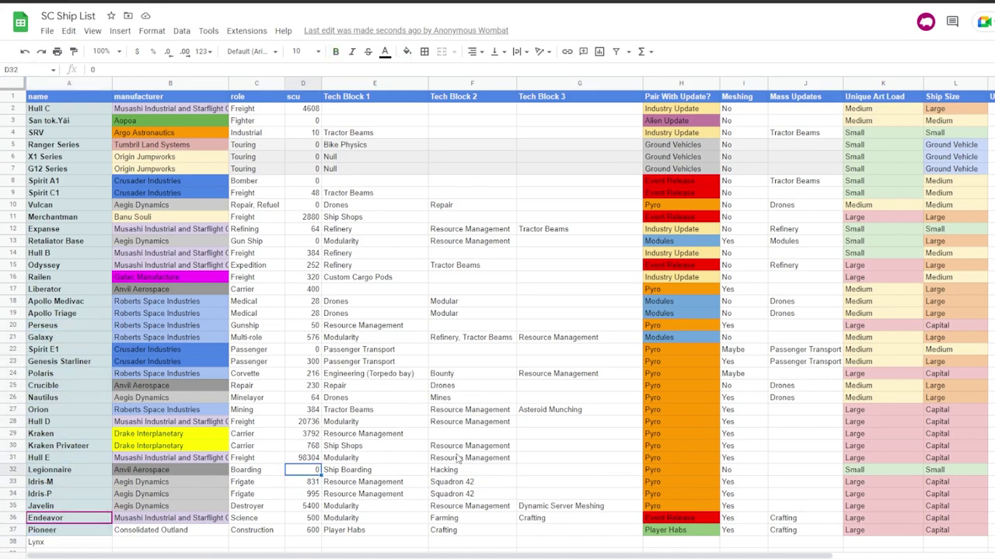
pyautogui.click(128, 468)
pyautogui.click(74, 473)
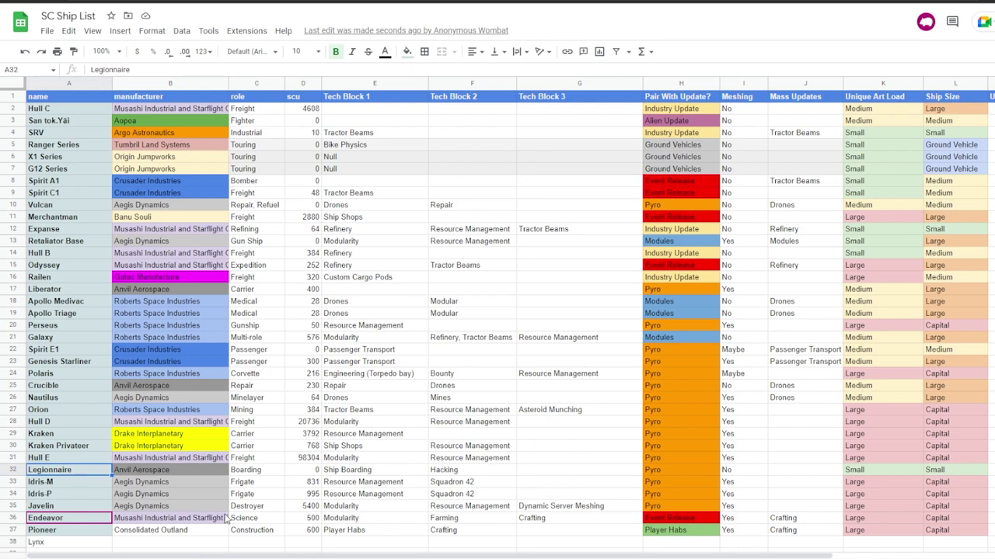
pyautogui.click(85, 495)
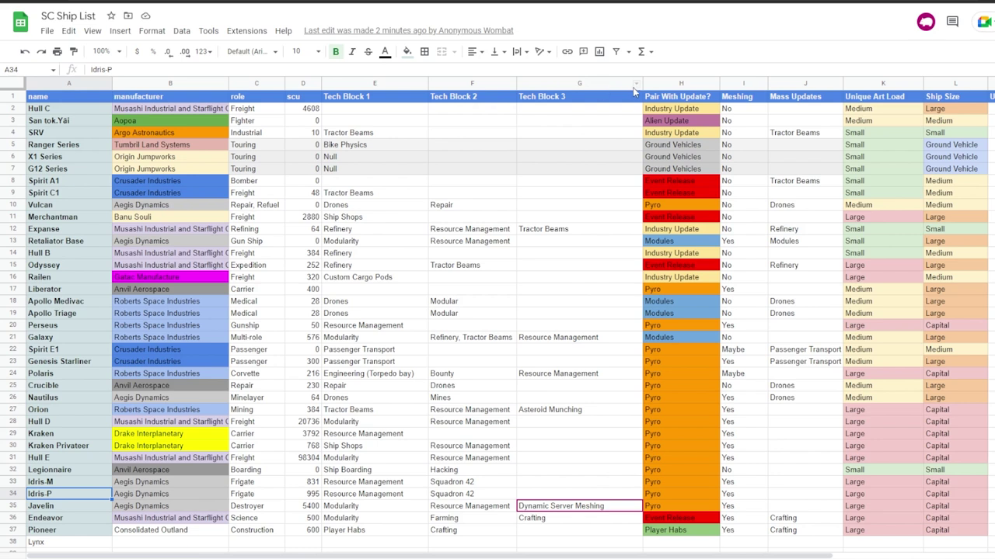
# Narrow the Tech Block 3 column to fit its longest entries
pyautogui.moveTo(639, 83); pyautogui.dragTo(628, 86)
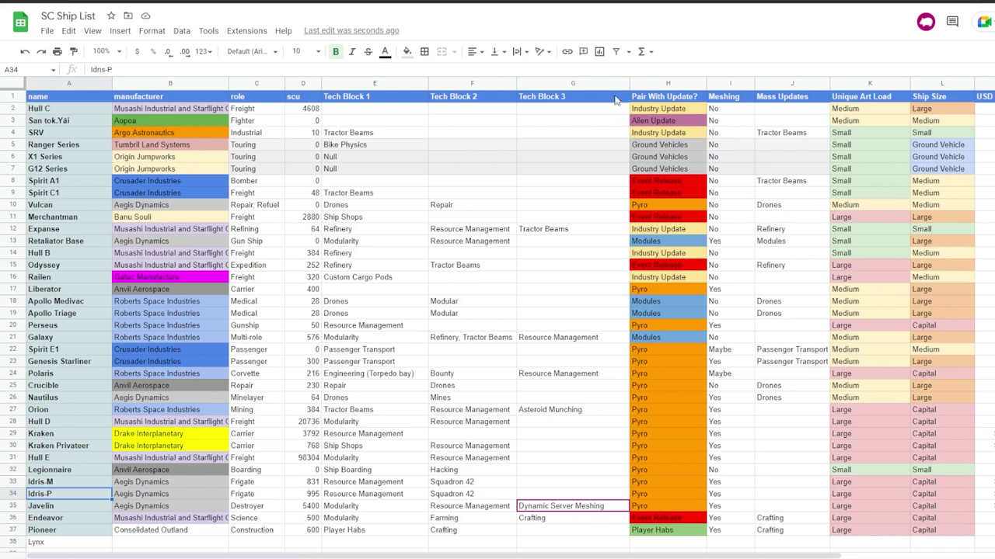
pyautogui.moveTo(630, 83); pyautogui.dragTo(626, 83)
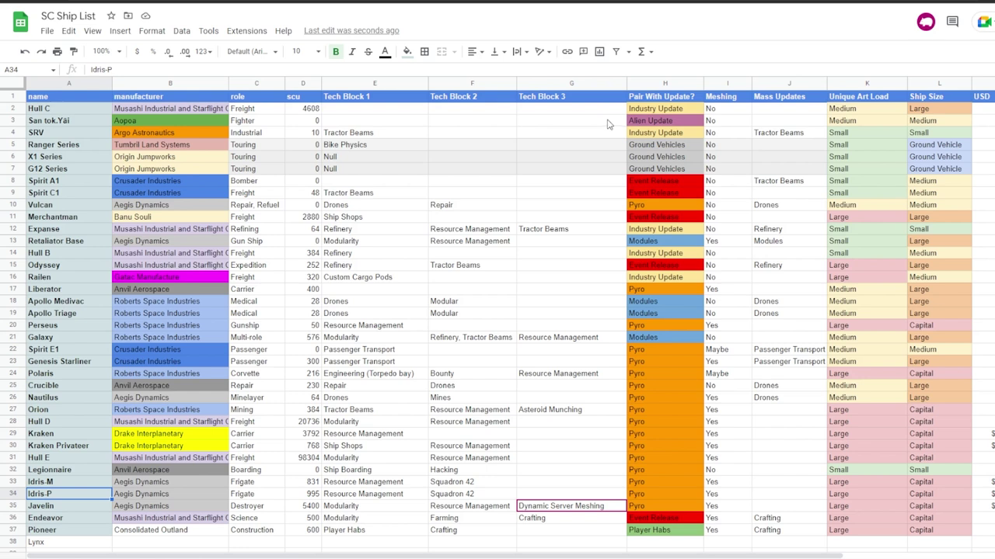
# Compare the Endeavor's Tech Block 3 cell with the Pioneer's Tech Block 3 and Tech Block 2 cells
pyautogui.click(561, 518)
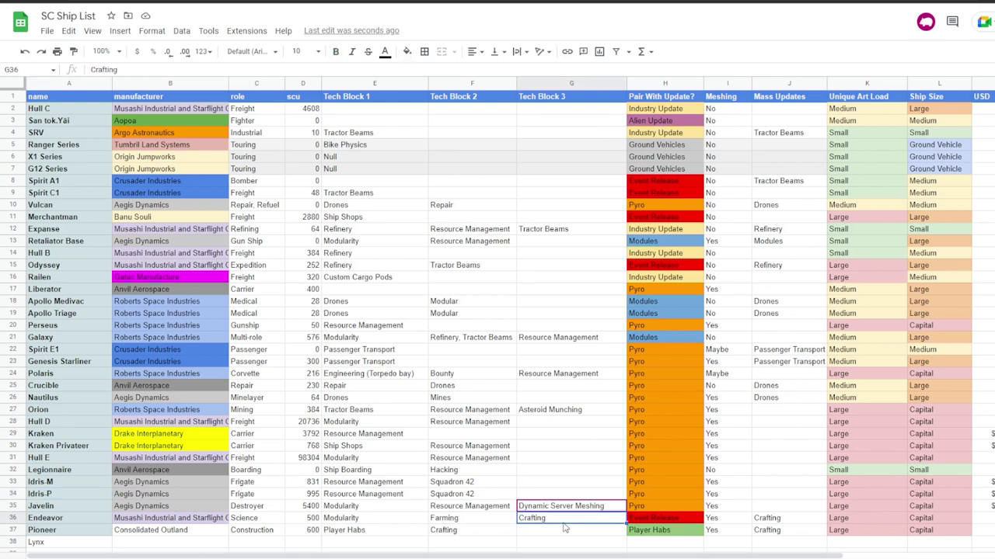
pyautogui.click(561, 532)
pyautogui.click(486, 530)
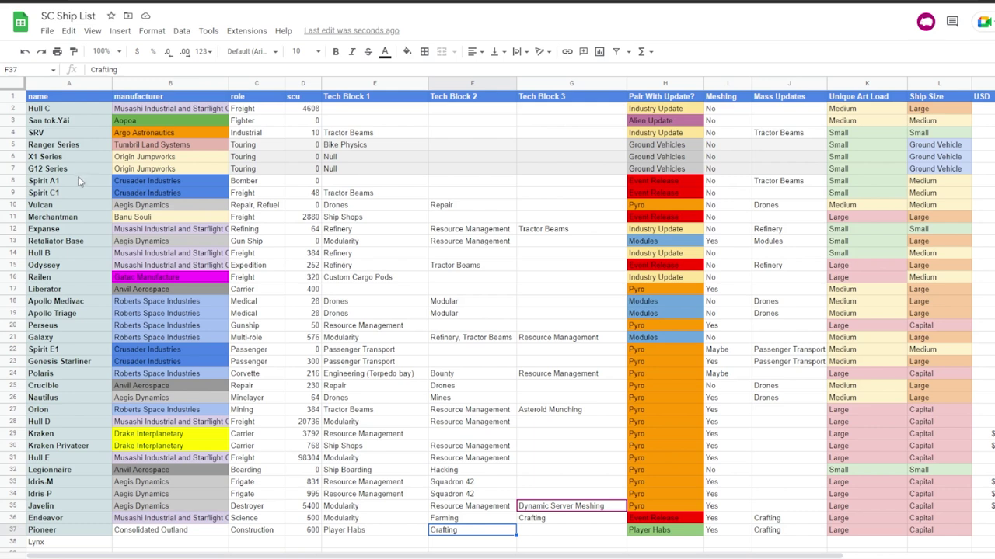
# Examine the Pioneer row from its name and manufacturer through Tech Block 2, highlighting the cells from name to Tech Block 1
pyautogui.click(70, 532)
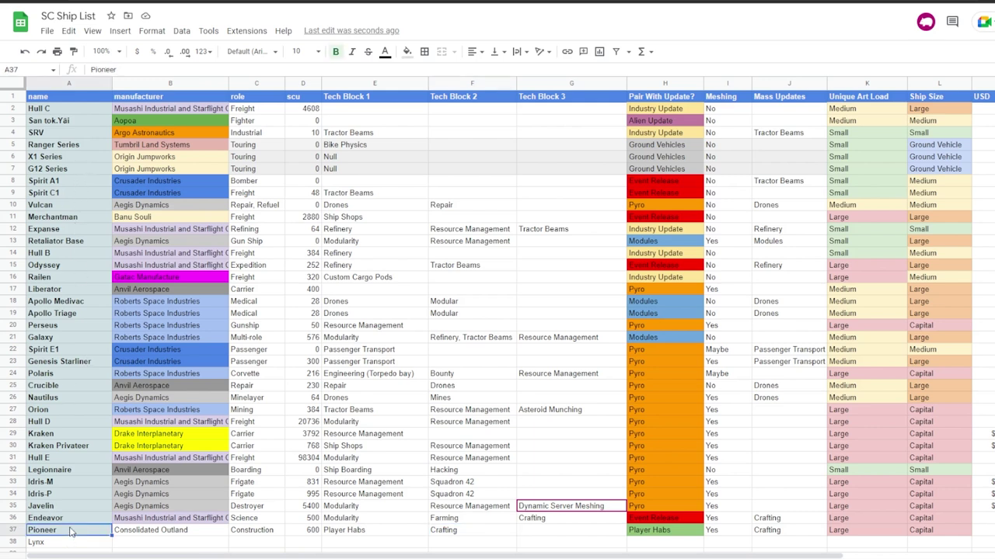
pyautogui.click(125, 533)
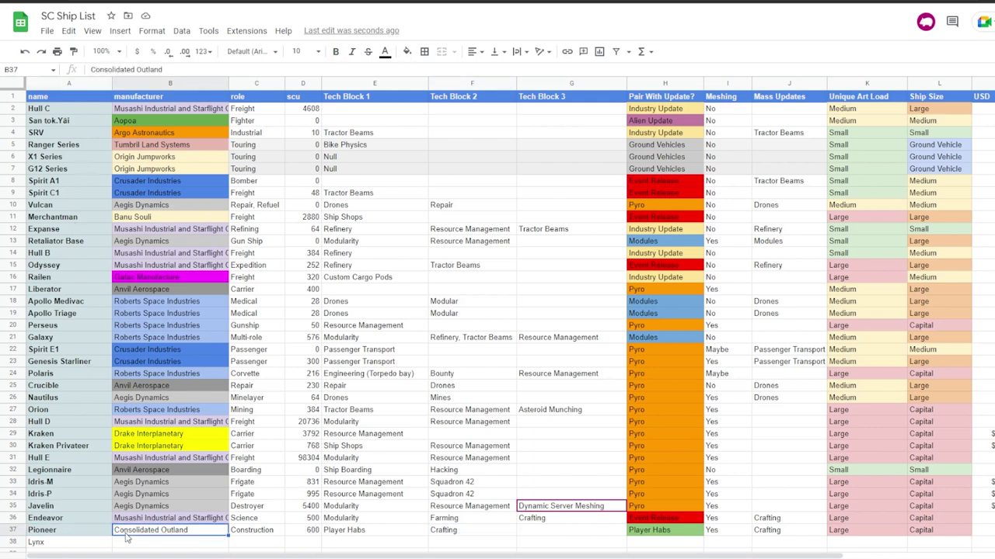
pyautogui.click(347, 535)
pyautogui.hotkey('shift', 'Left')
pyautogui.hotkey('shift', 'Left')
pyautogui.hotkey('shift', 'Left')
pyautogui.hotkey('shift', 'Left')
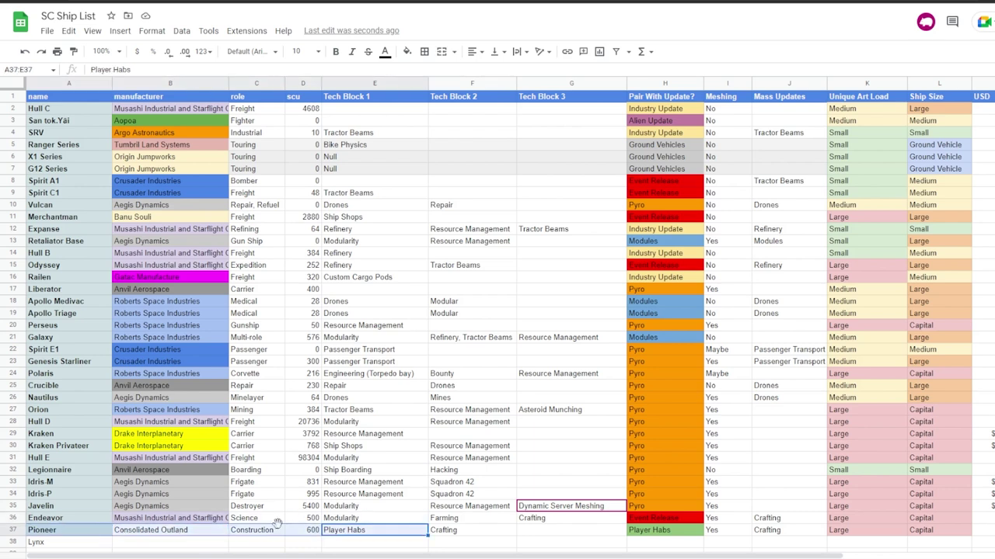
pyautogui.click(485, 533)
pyautogui.click(68, 527)
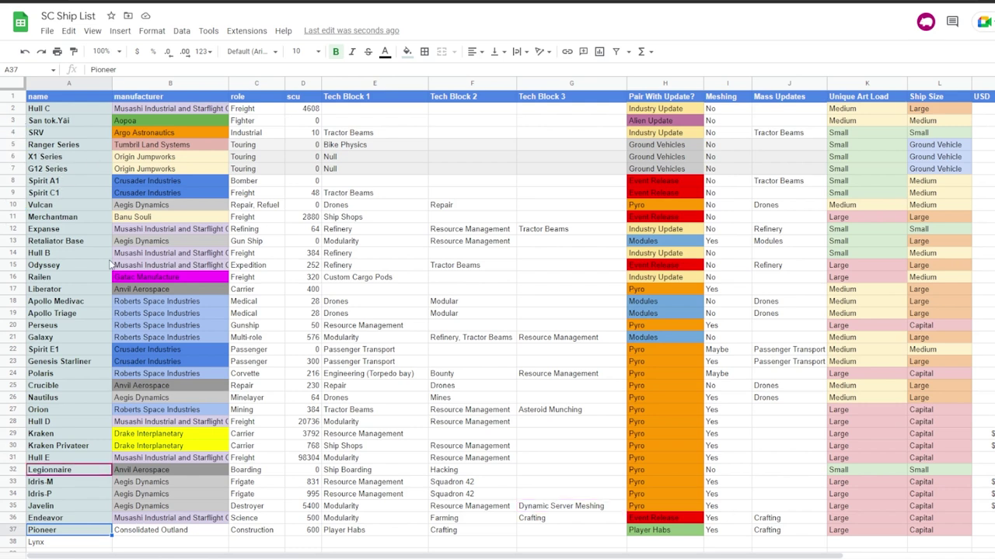
# Highlight the three touring ground vehicles from manufacturer to Tech Block 2, and check the manufacturer cell in row 14
pyautogui.moveTo(185, 152); pyautogui.dragTo(451, 174)
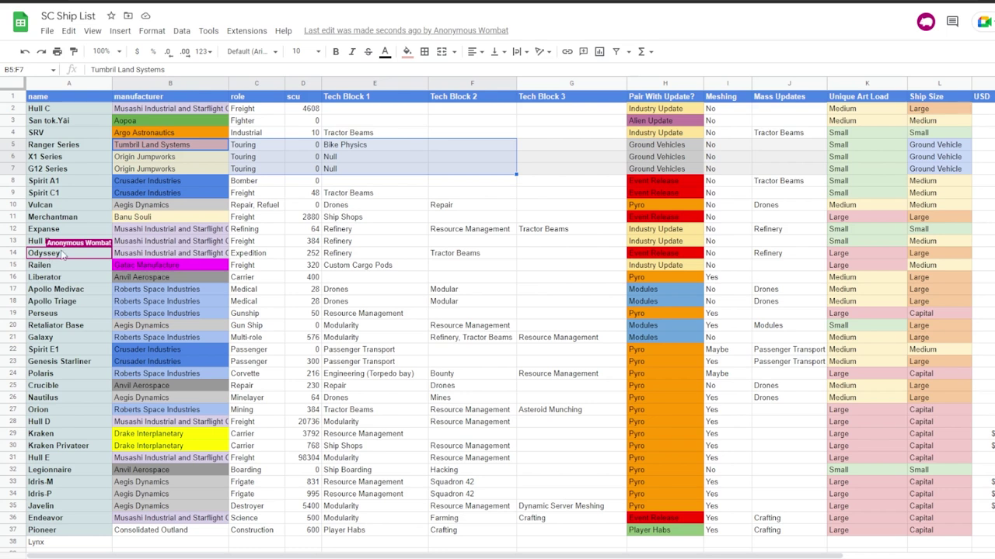
pyautogui.click(164, 256)
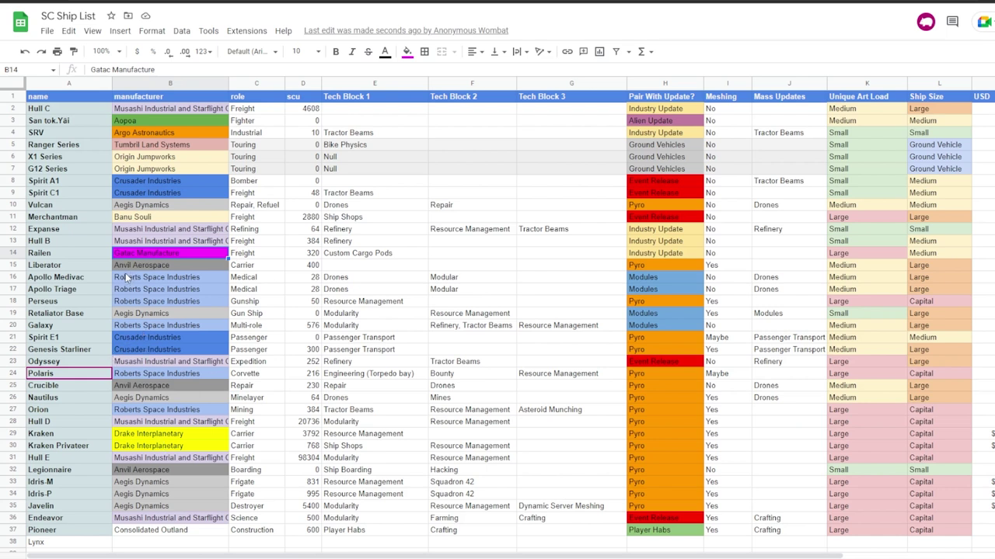
# Examine the Odyssey's cells from manufacturer to Ship Size and compare them with the same cells in the Polaris row
pyautogui.click(77, 361)
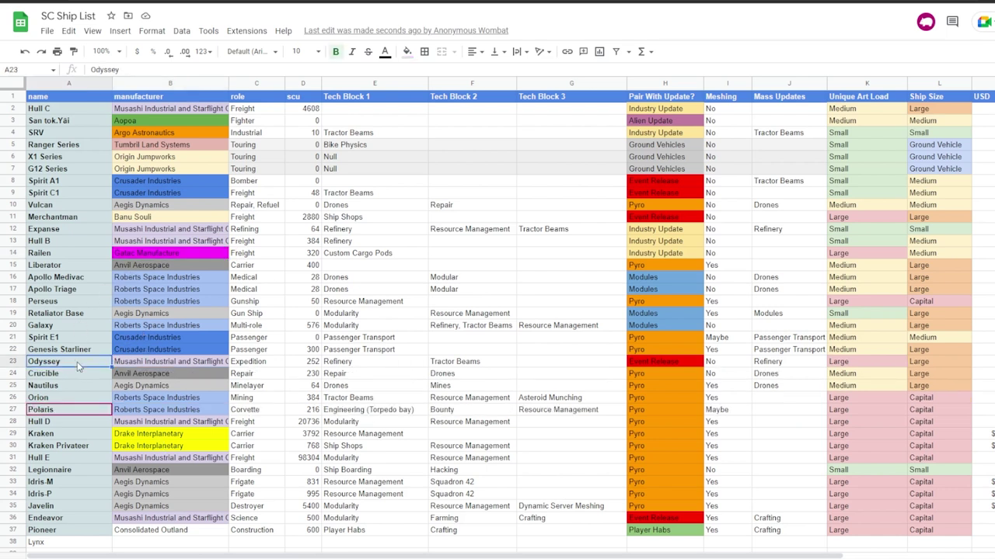
pyautogui.moveTo(870, 362); pyautogui.dragTo(928, 360)
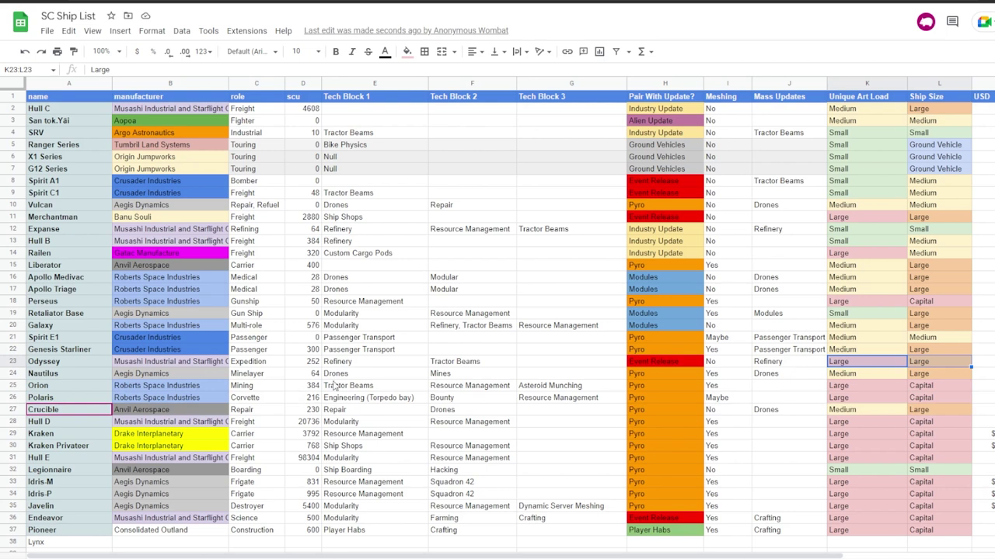
pyautogui.moveTo(780, 365); pyautogui.dragTo(182, 367)
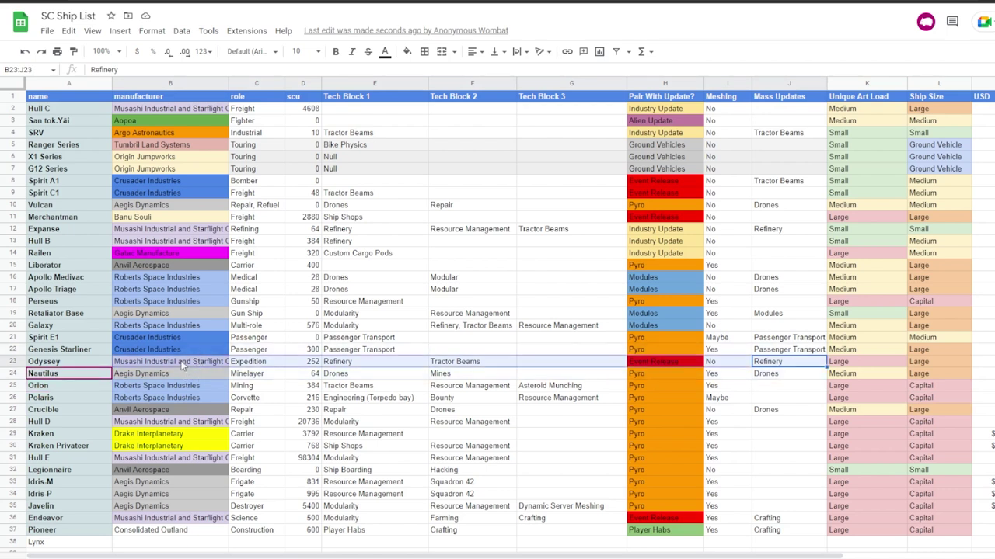
pyautogui.click(932, 398)
pyautogui.moveTo(931, 398); pyautogui.dragTo(199, 394)
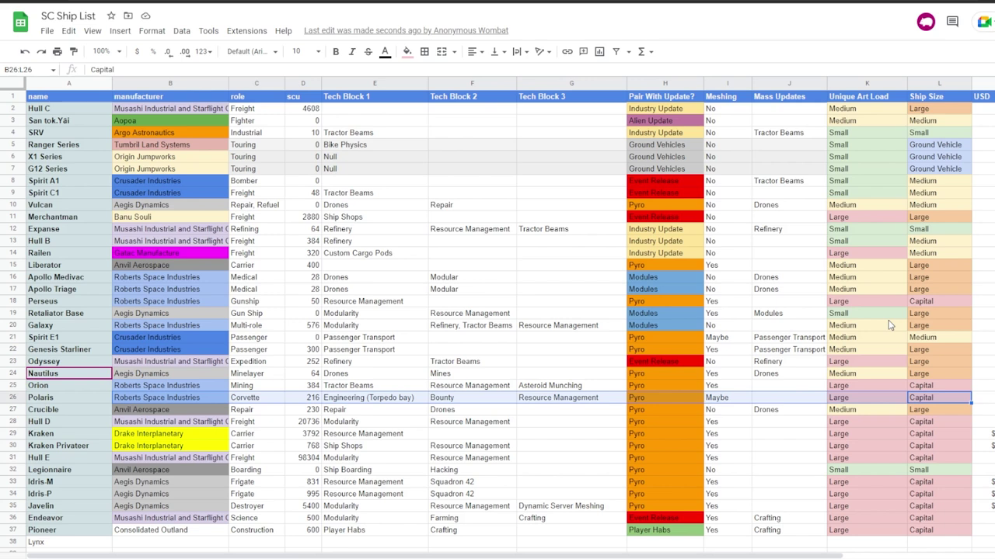
# Check the Odyssey's name and manufacturer, and highlight its whole row from name to USD
pyautogui.click(101, 363)
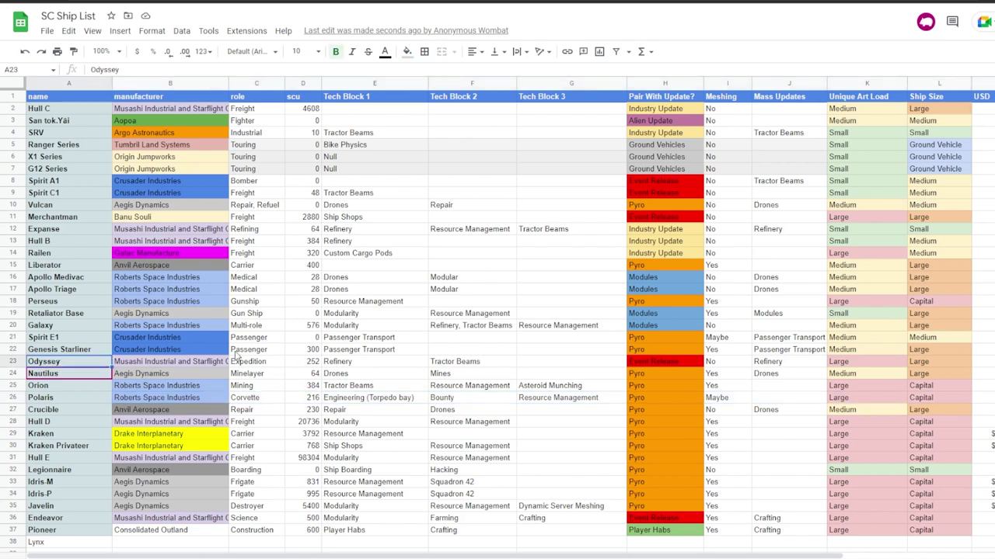
pyautogui.click(166, 363)
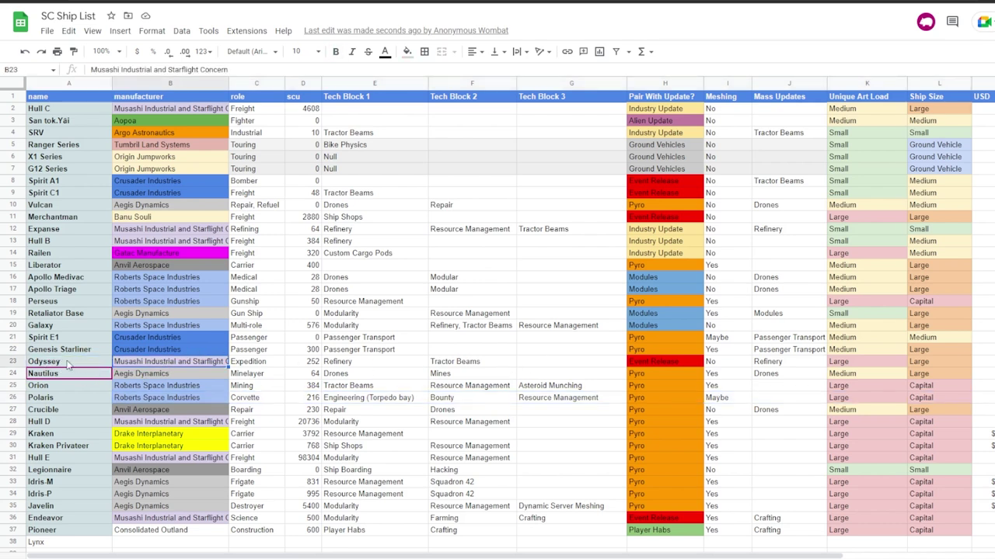
pyautogui.moveTo(68, 364); pyautogui.dragTo(991, 365)
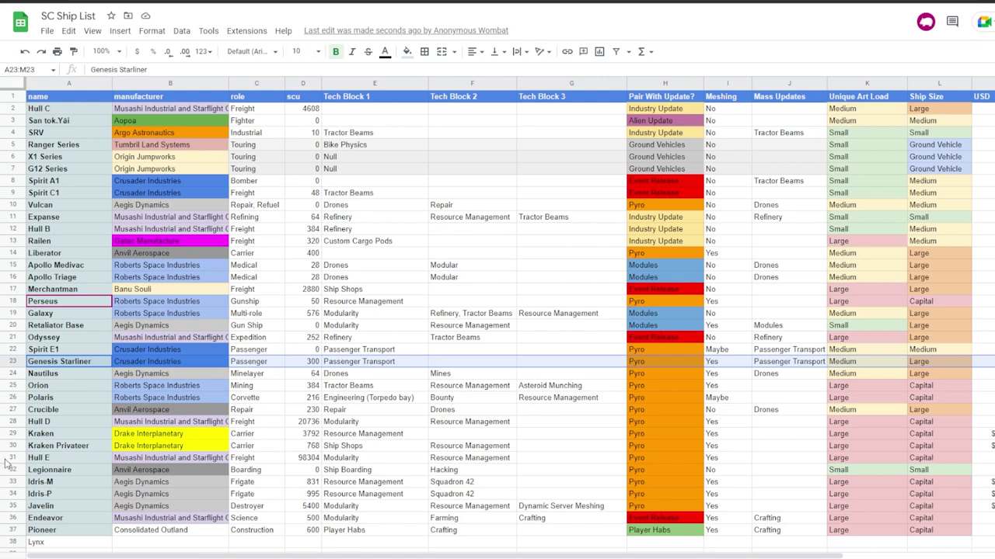
# Compare the positions of the Polaris, Merchantman, Odyssey and Orion in the name column
pyautogui.click(55, 398)
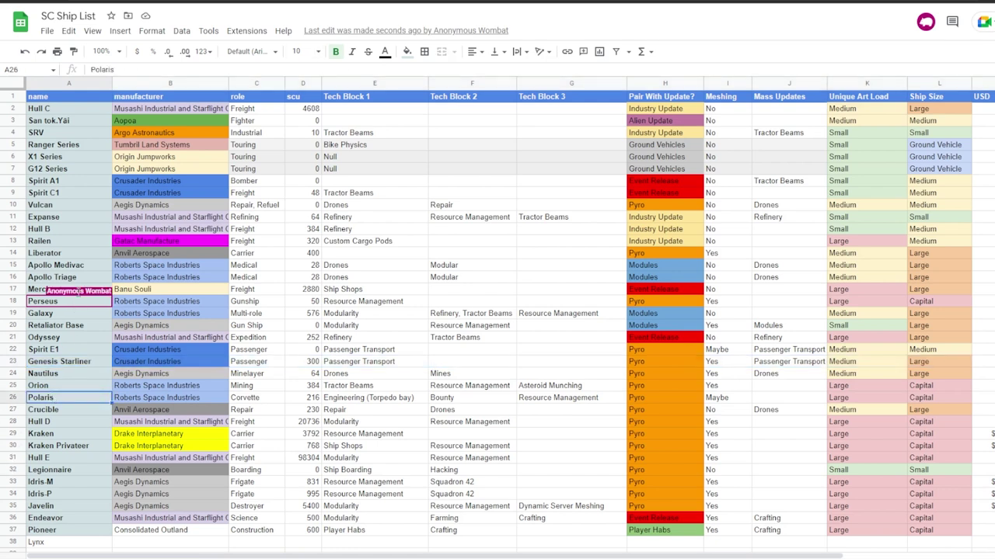
pyautogui.click(51, 291)
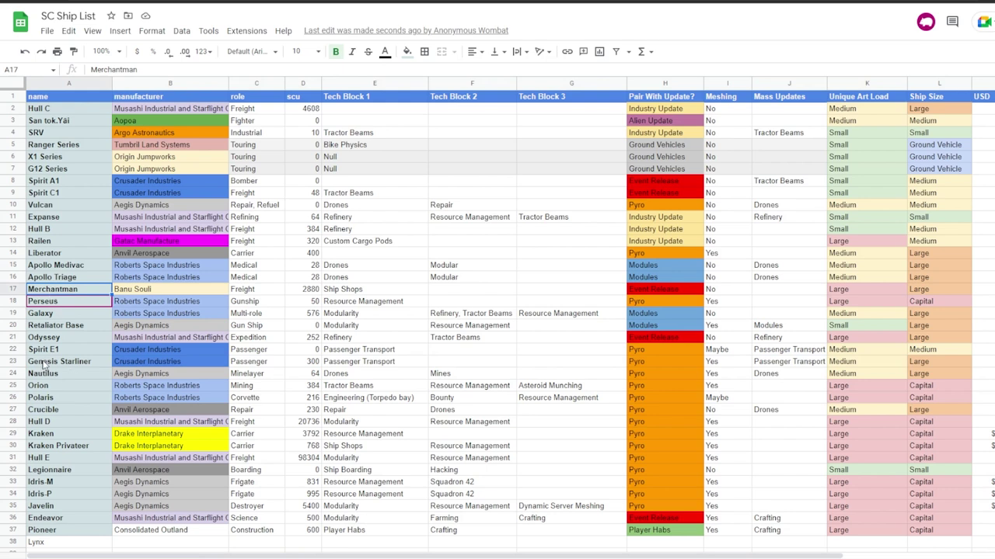
pyautogui.click(58, 340)
pyautogui.click(78, 397)
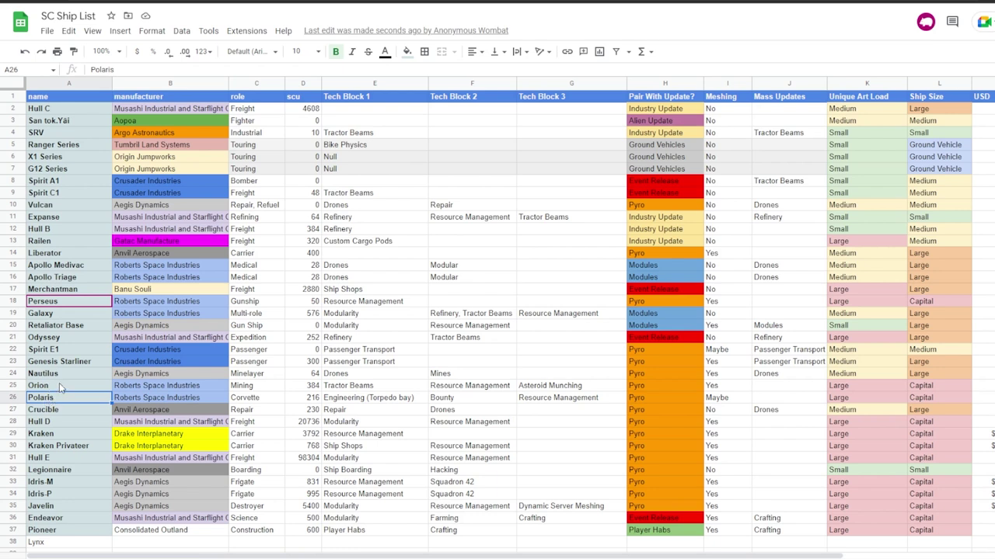
pyautogui.click(59, 385)
# Move the Polaris row up to directly above the Nautilus row
pyautogui.click(61, 396)
pyautogui.click(14, 398)
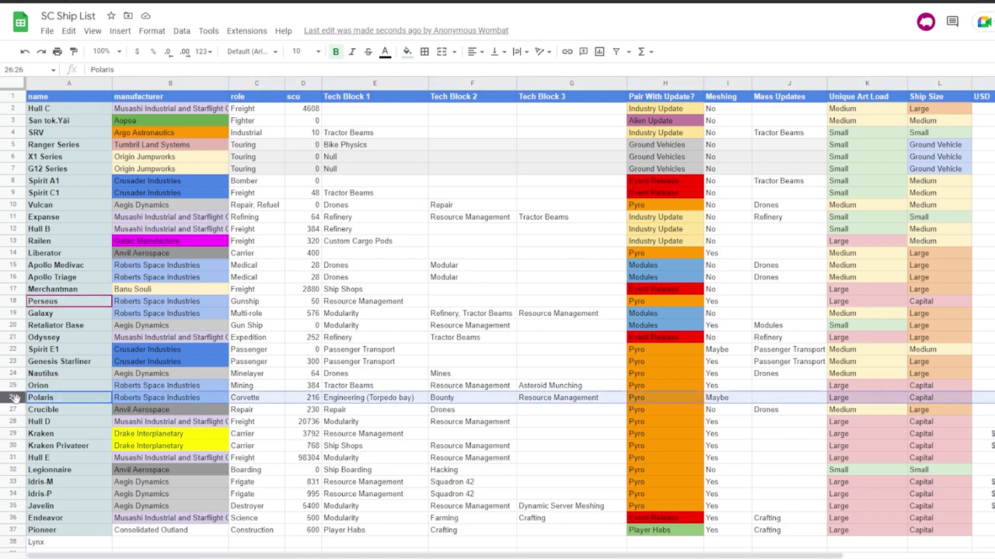
pyautogui.moveTo(12, 397)
pyautogui.mouseDown()
pyautogui.moveTo(12, 385)
pyautogui.moveTo(12, 398)
pyautogui.mouseUp()
pyautogui.moveTo(14, 397); pyautogui.dragTo(6, 376)
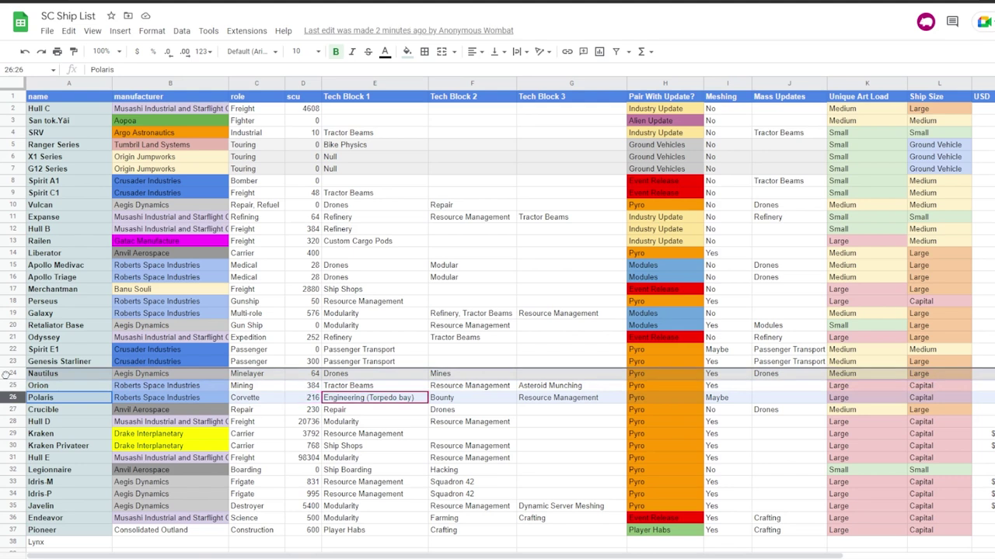
pyautogui.moveTo(6, 376); pyautogui.dragTo(6, 375)
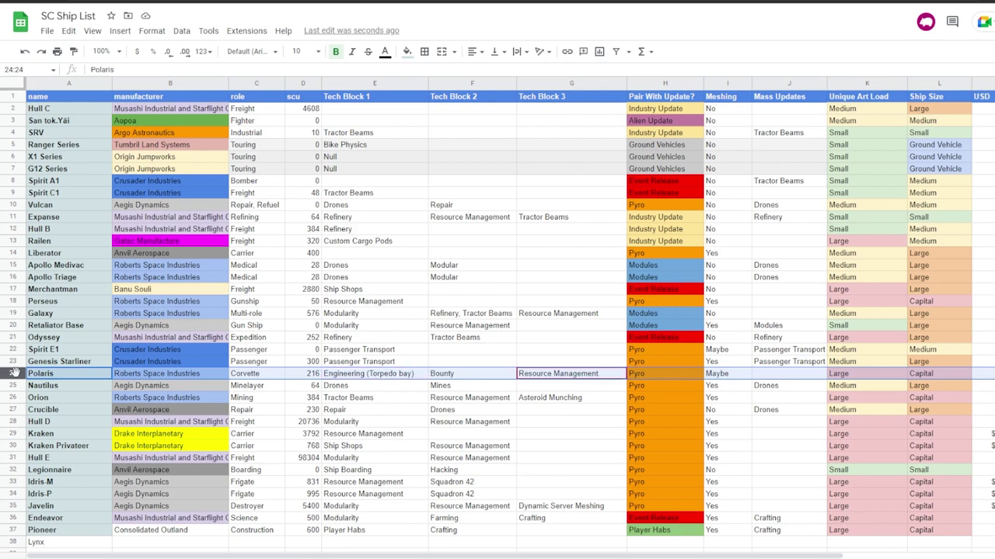
# Examine the Polaris's Tech Block 1 and Tech Block 2 cells alongside Tech Block 1 of the Nautilus and Genesis Starliner
pyautogui.click(347, 375)
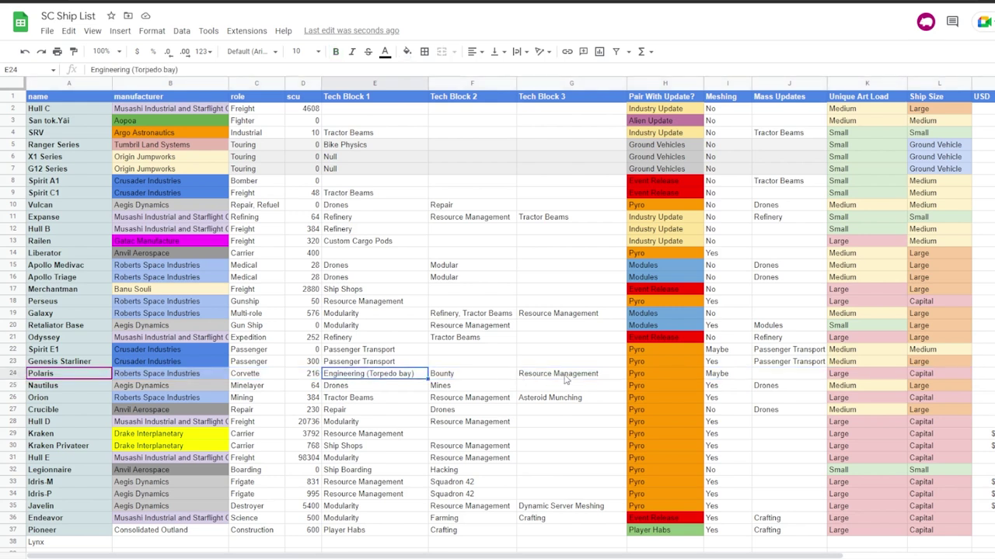
pyautogui.press('Right')
pyautogui.press('Right')
pyautogui.click(365, 378)
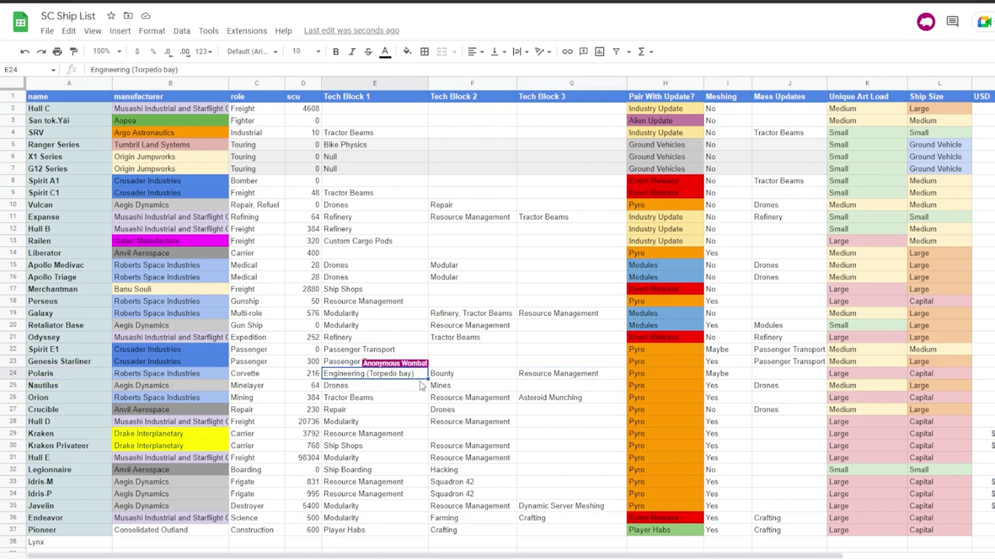
pyautogui.click(491, 382)
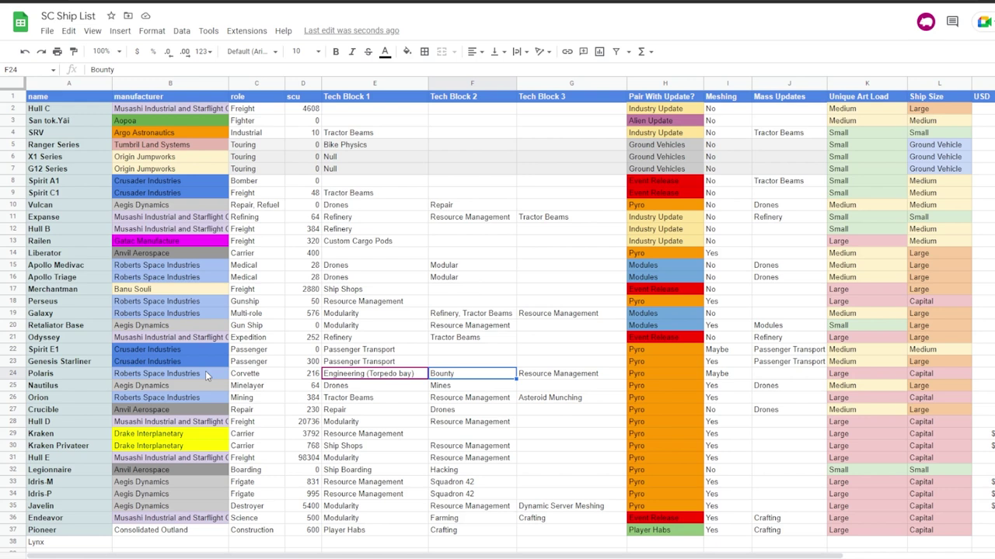
pyautogui.click(342, 376)
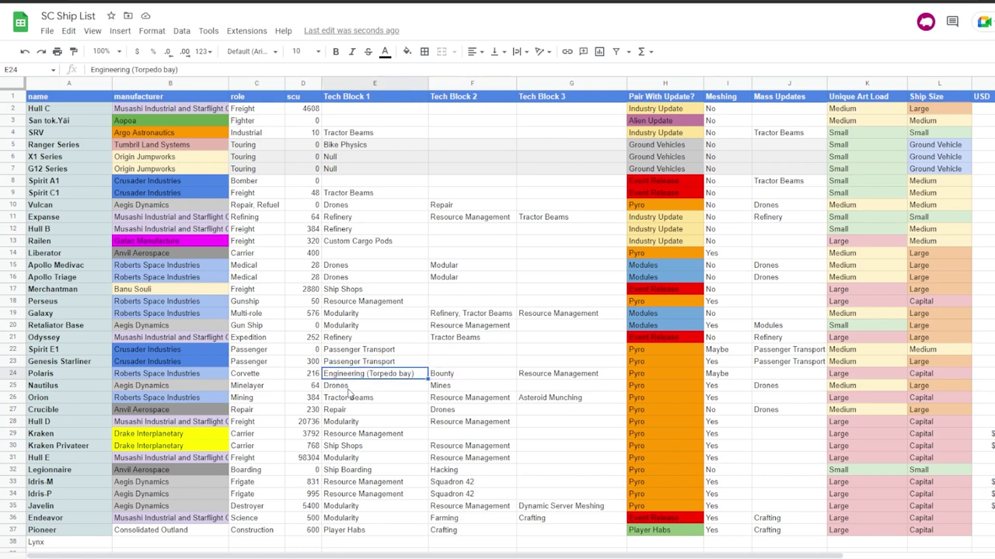
pyautogui.click(351, 387)
pyautogui.click(354, 376)
pyautogui.click(380, 363)
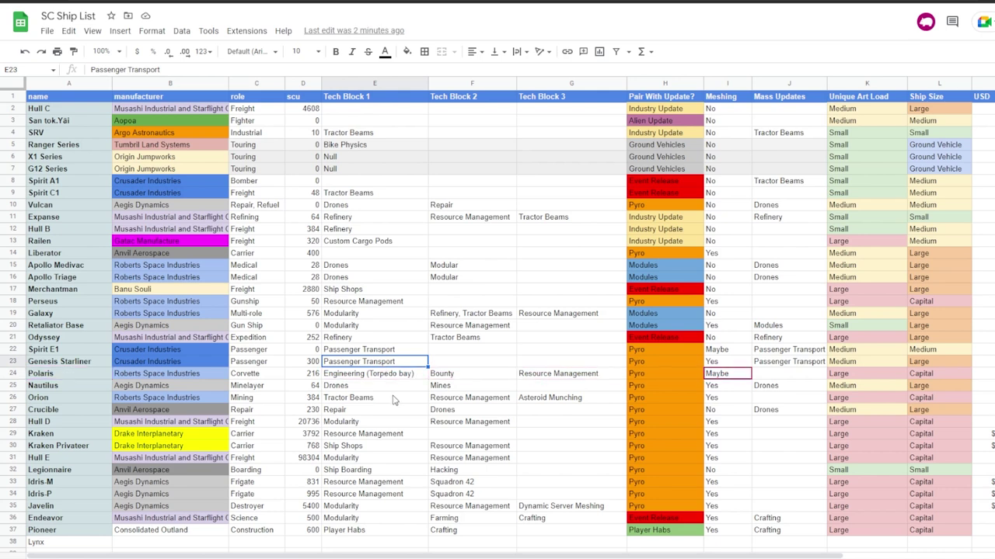
pyautogui.click(459, 376)
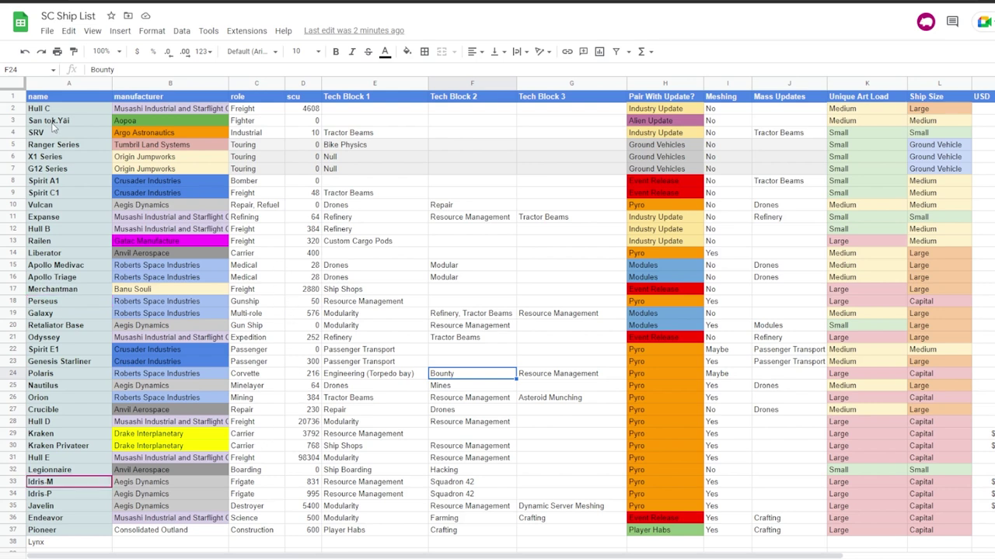
# Highlight the whole G12 Series row to review its position in the list
pyautogui.click(15, 169)
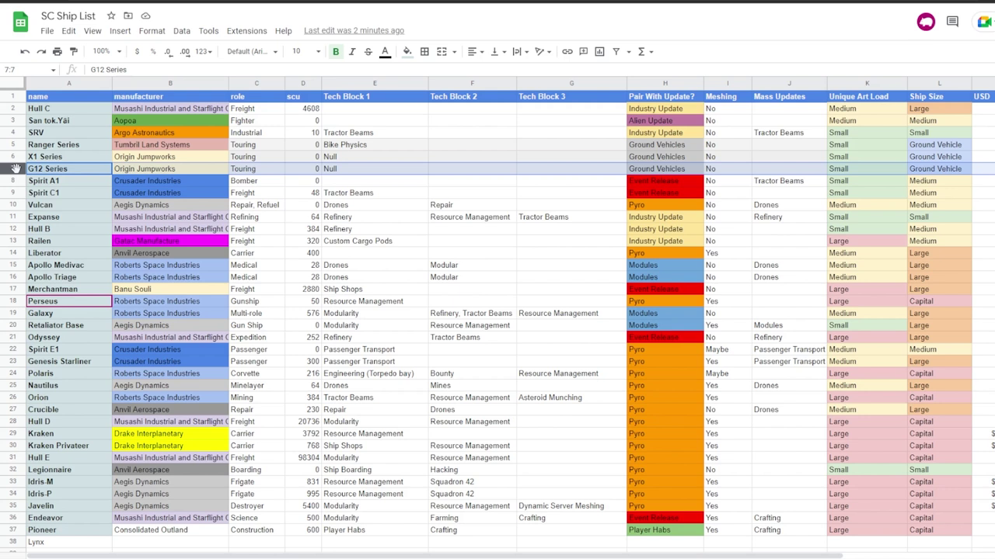
pyautogui.press('Right')
pyautogui.press('Right')
pyautogui.press('Right')
pyautogui.press('Right')
pyautogui.press('Right')
pyautogui.press('Right')
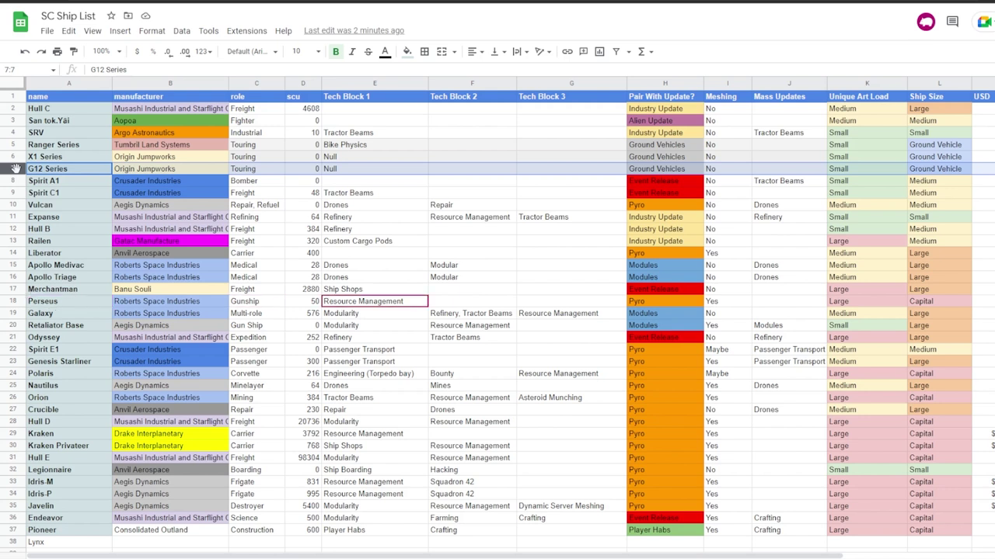
pyautogui.press('Right')
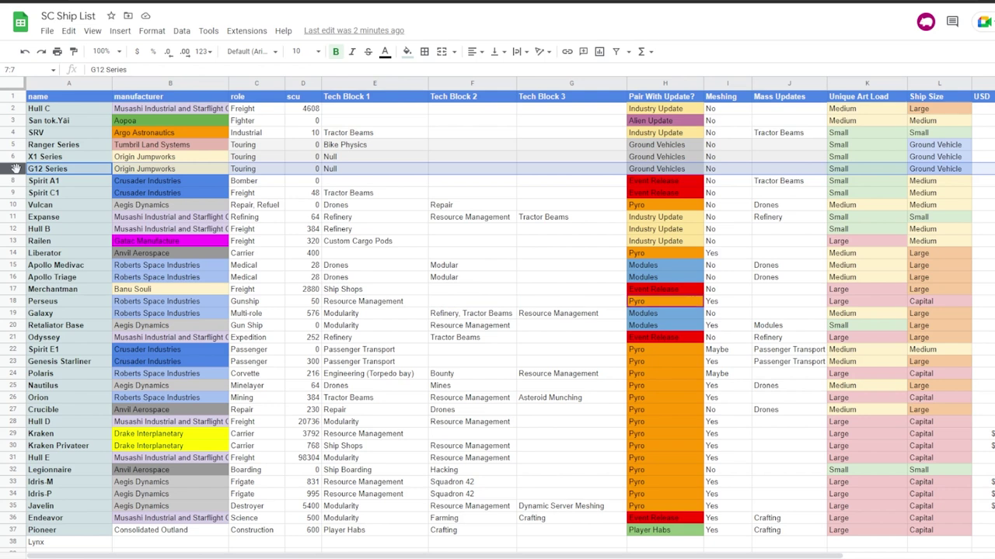
pyautogui.press('Left')
pyautogui.press('Left')
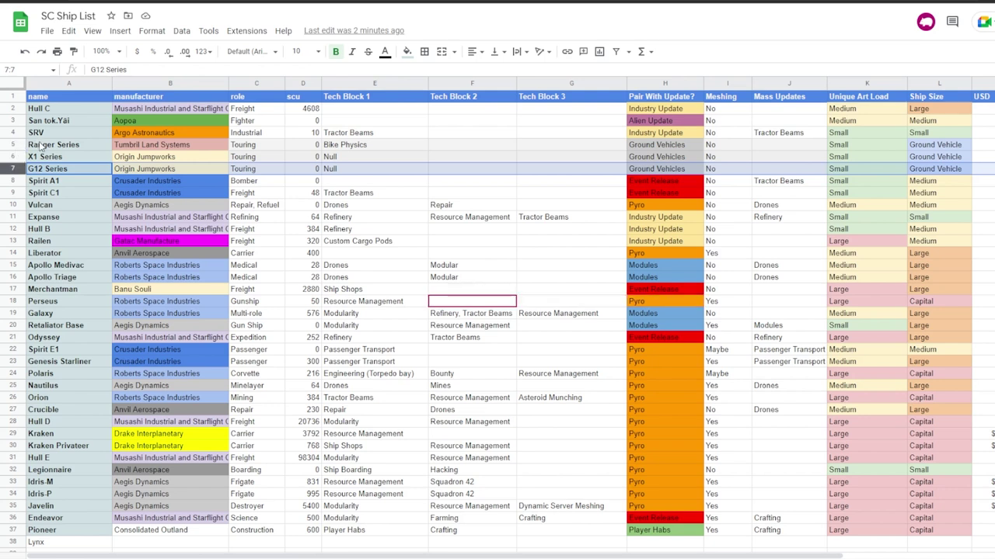
# Highlight the three ground vehicles from name to Tech Block 1, and again from name to manufacturer
pyautogui.click(41, 146)
pyautogui.moveTo(44, 170); pyautogui.dragTo(363, 142)
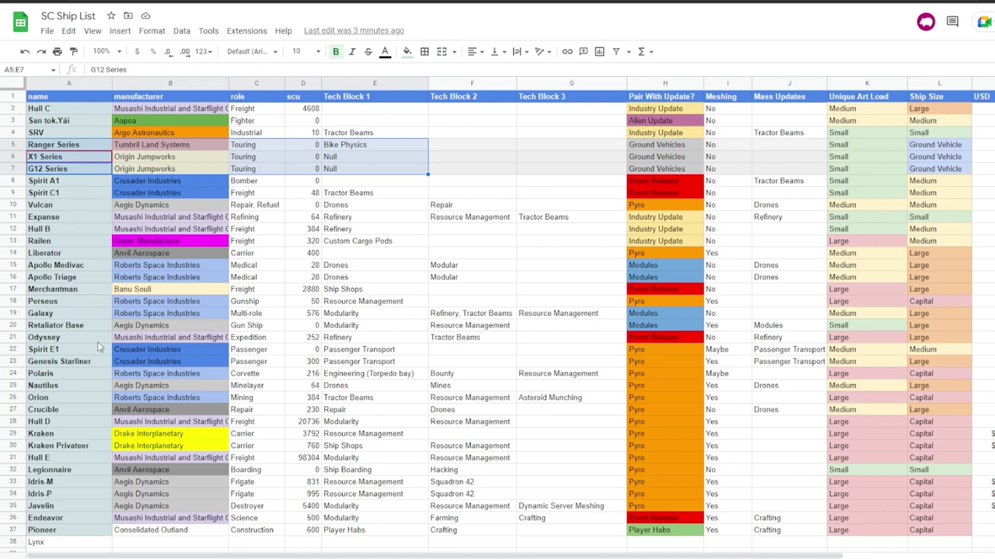
pyautogui.click(73, 169)
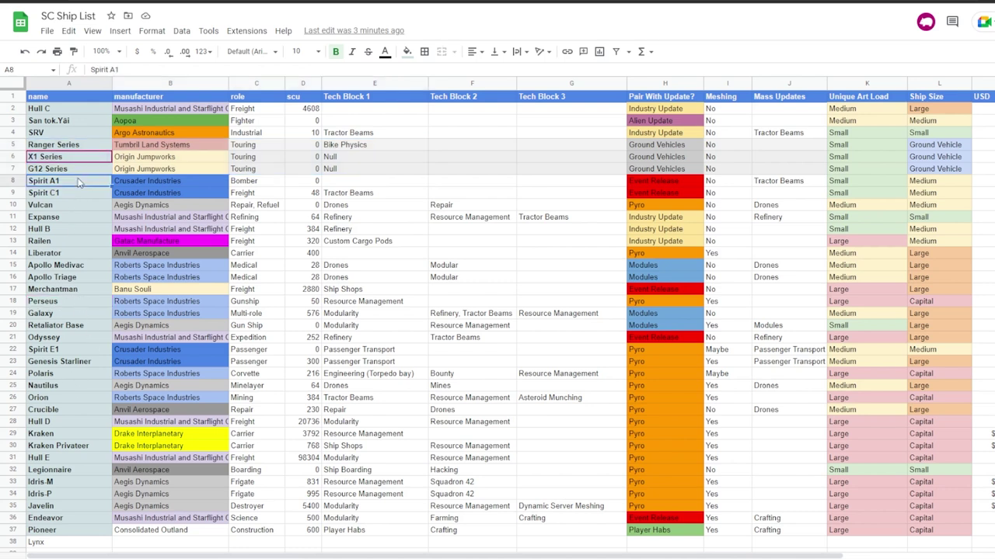
pyautogui.click(13, 169)
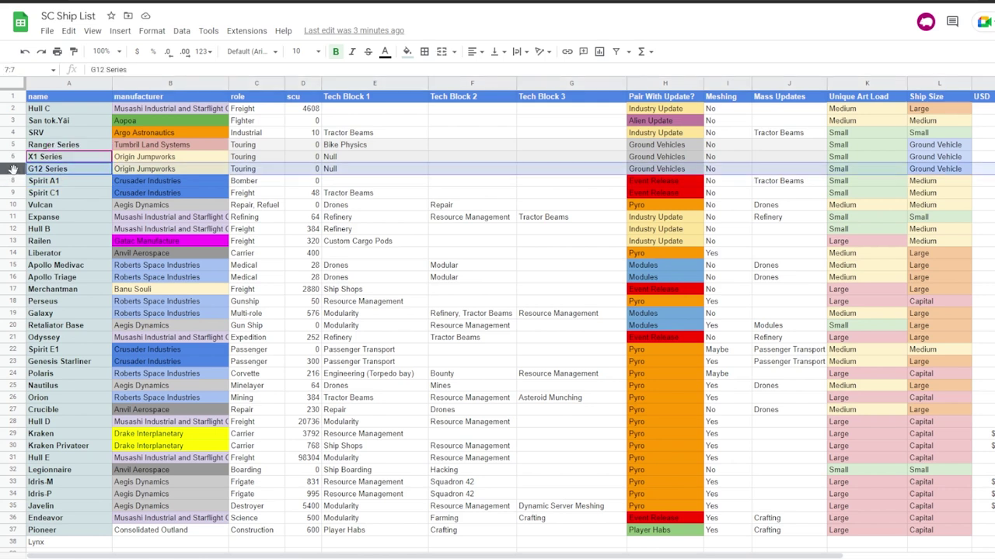
pyautogui.click(55, 148)
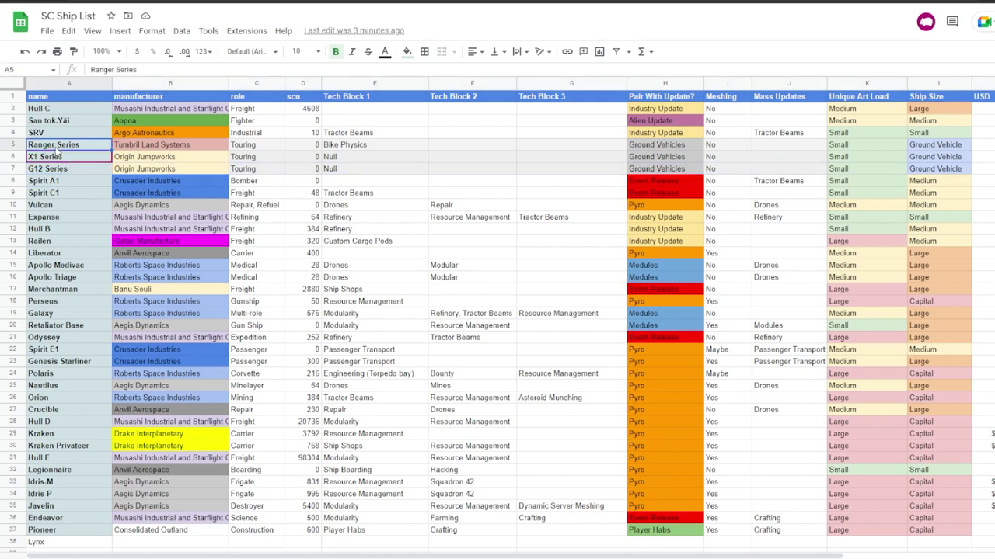
pyautogui.moveTo(62, 173); pyautogui.dragTo(191, 145)
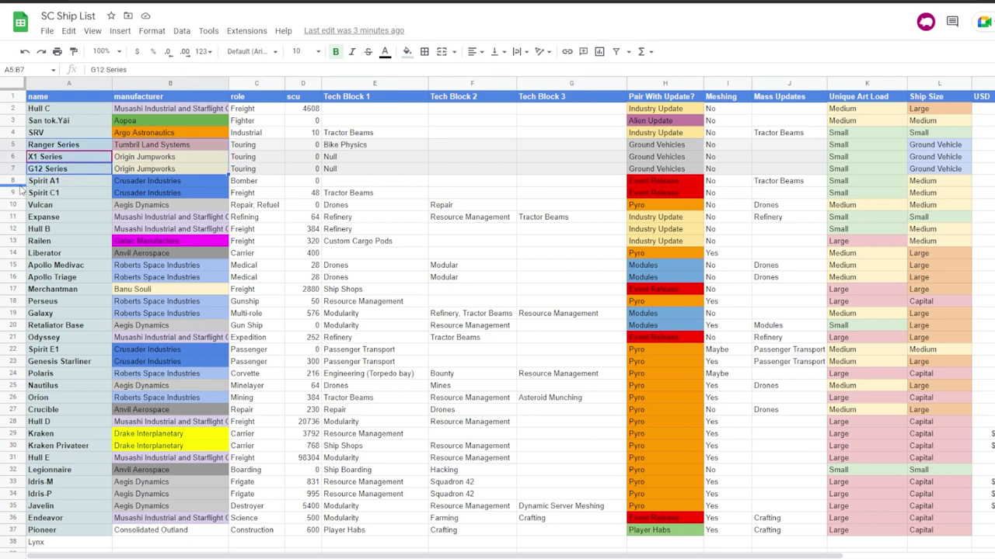
pyautogui.click(45, 183)
# Move the G12 Series row down to directly below the Liberator row, and check its manufacturer and name cells
pyautogui.click(14, 168)
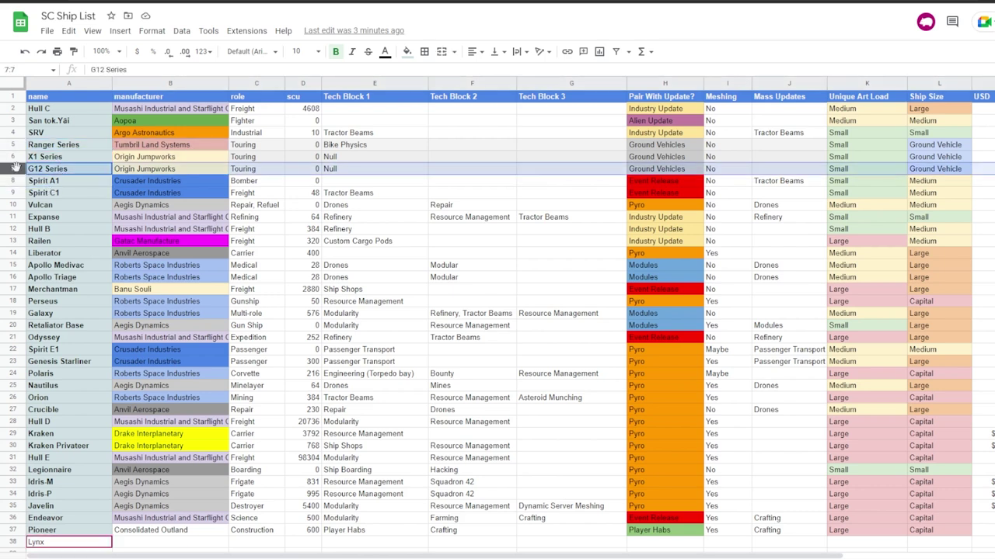
pyautogui.moveTo(14, 168); pyautogui.dragTo(11, 268)
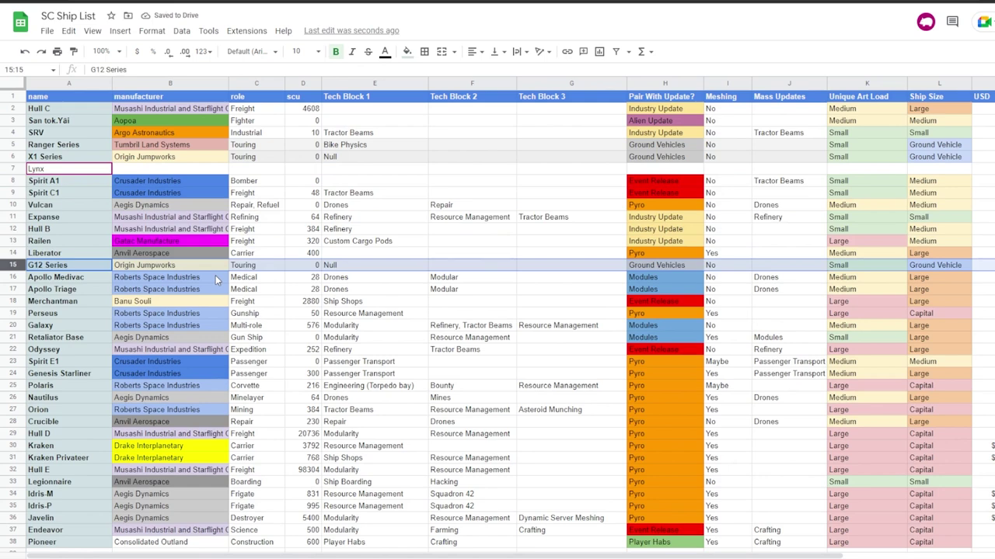
pyautogui.click(185, 266)
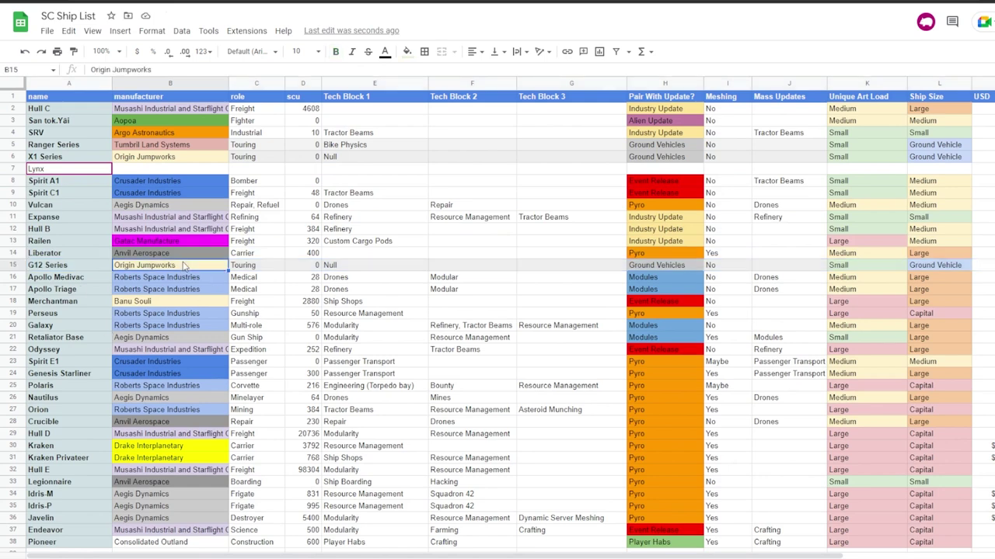
pyautogui.click(71, 268)
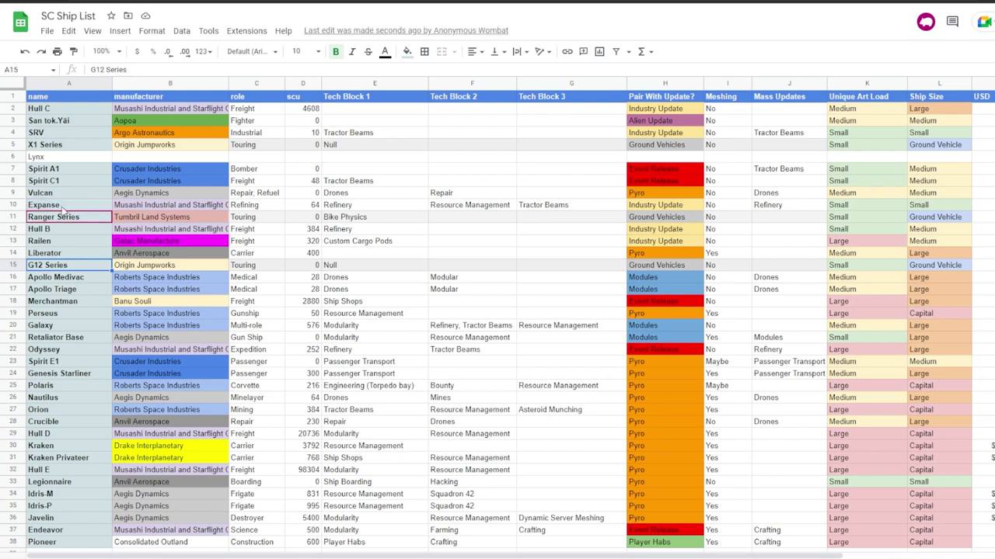
# Check the Hull B and Merchantman manufacturers and the empty tech block cells of the Spirit A1, Lynx and Hull C
pyautogui.click(155, 231)
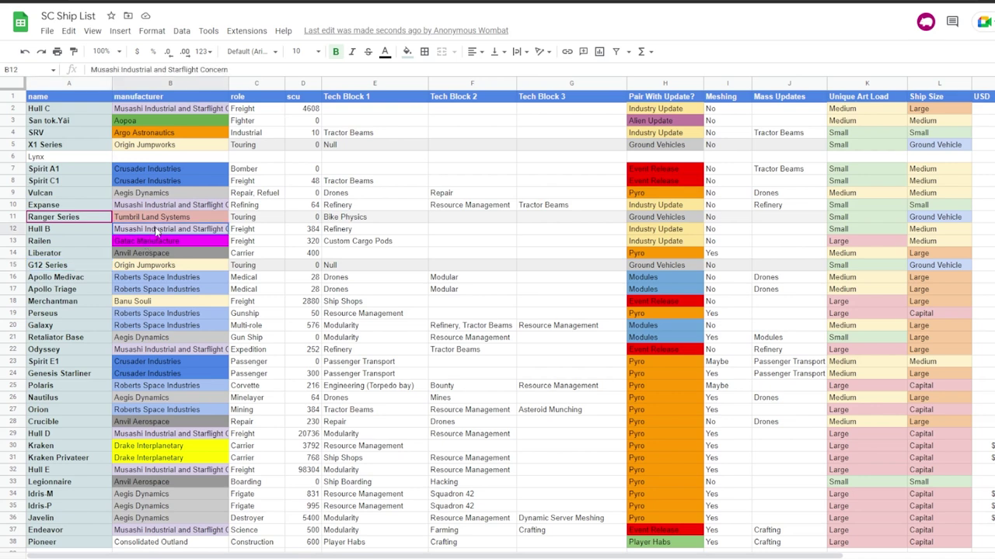
pyautogui.click(134, 303)
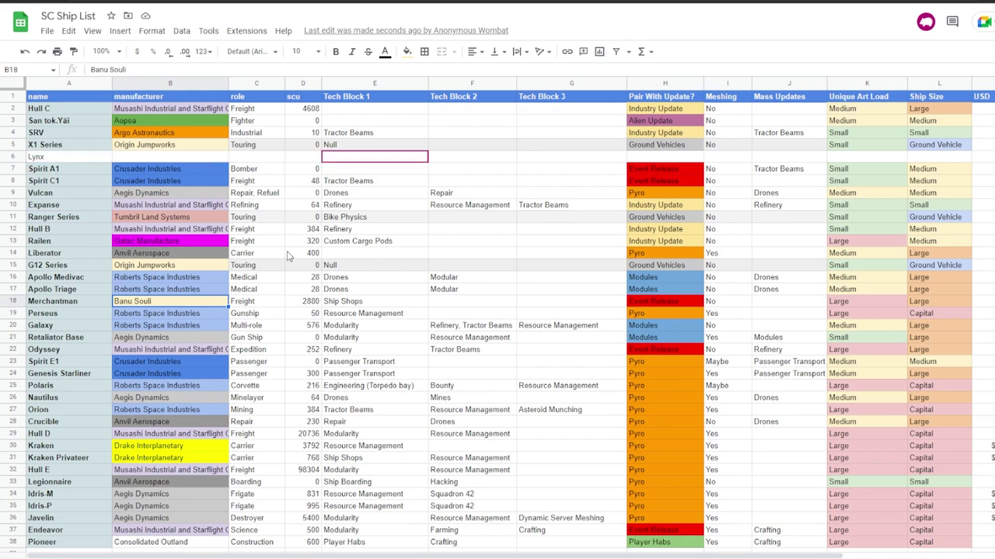
pyautogui.click(404, 170)
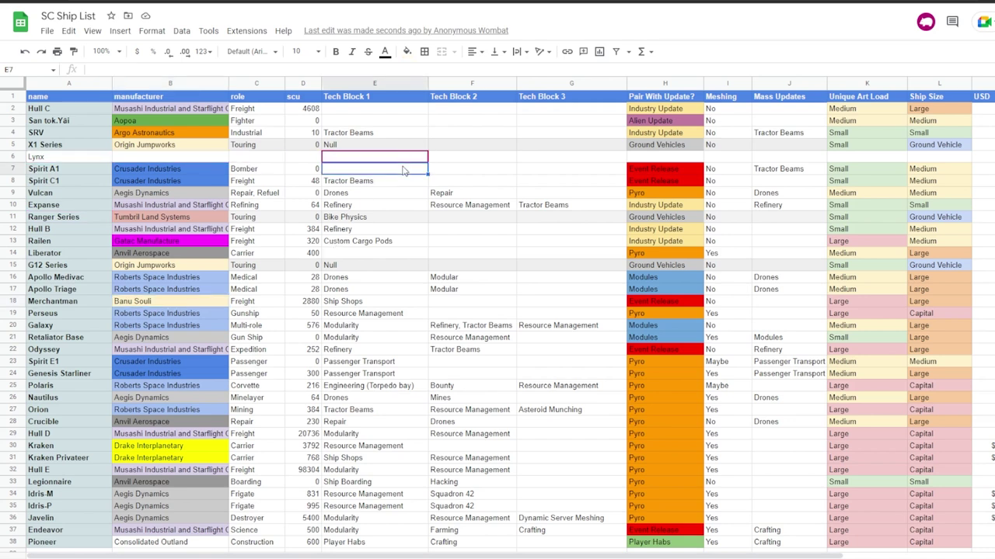
pyautogui.click(472, 159)
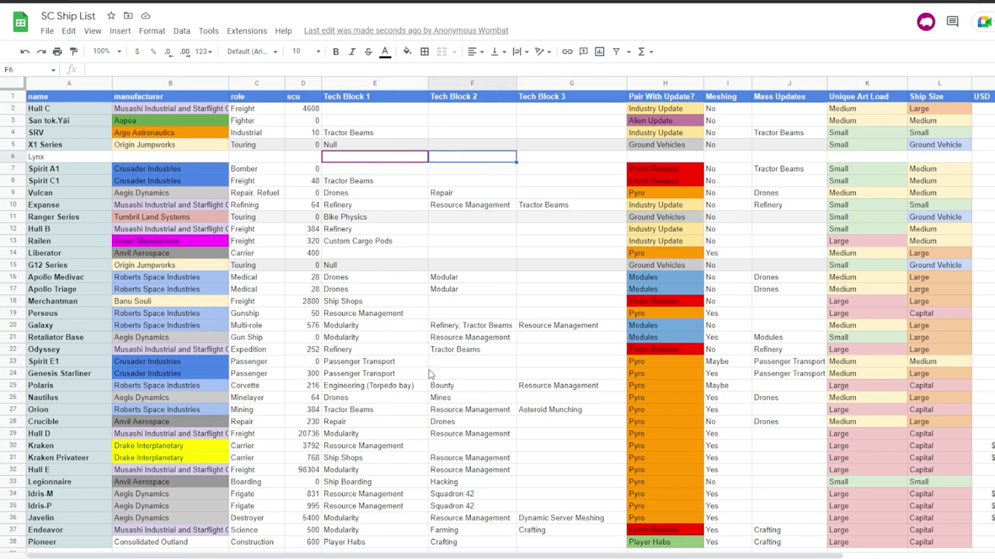
pyautogui.click(395, 114)
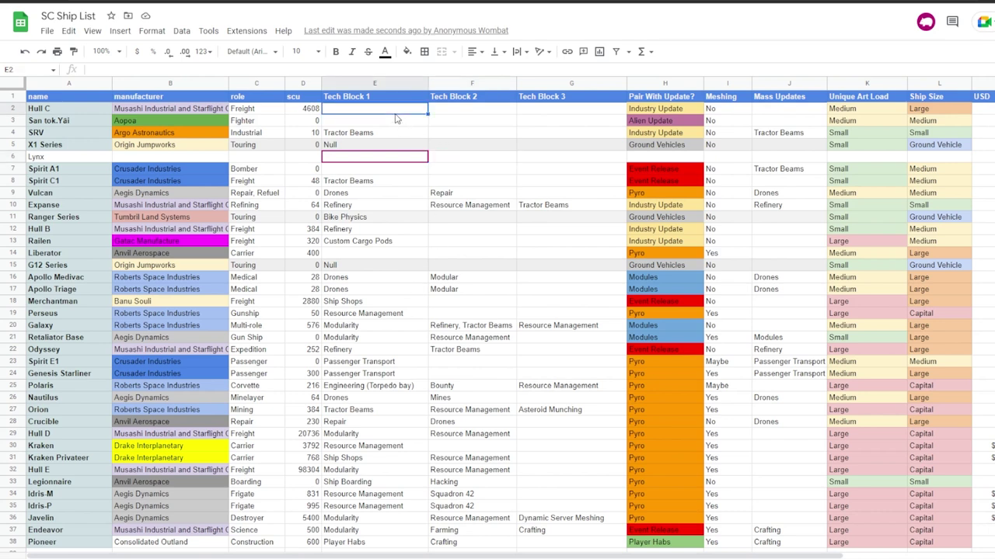
pyautogui.click(328, 160)
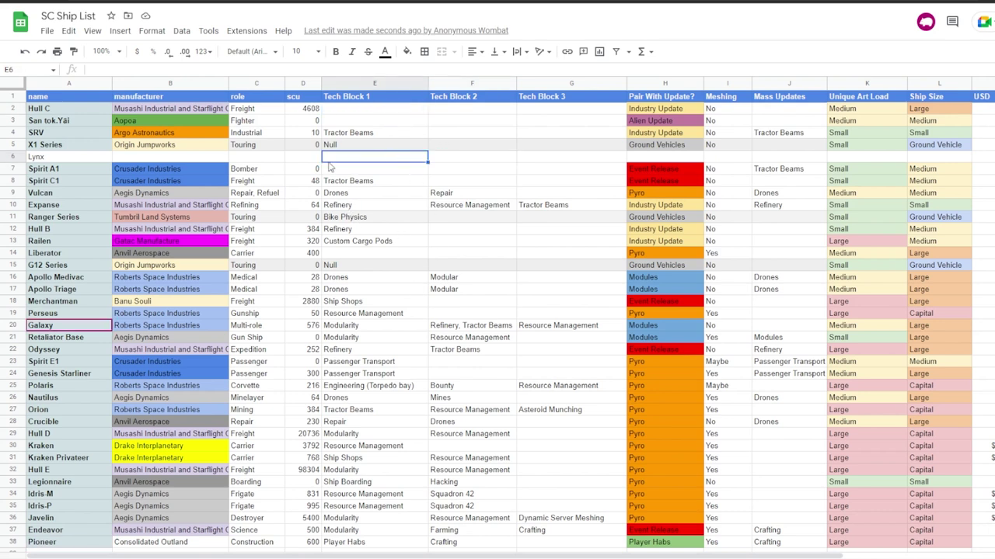
# Compare the Lynx and Spirit A1 names, and check the Lynx's empty manufacturer and role cells
pyautogui.click(70, 159)
pyautogui.click(57, 175)
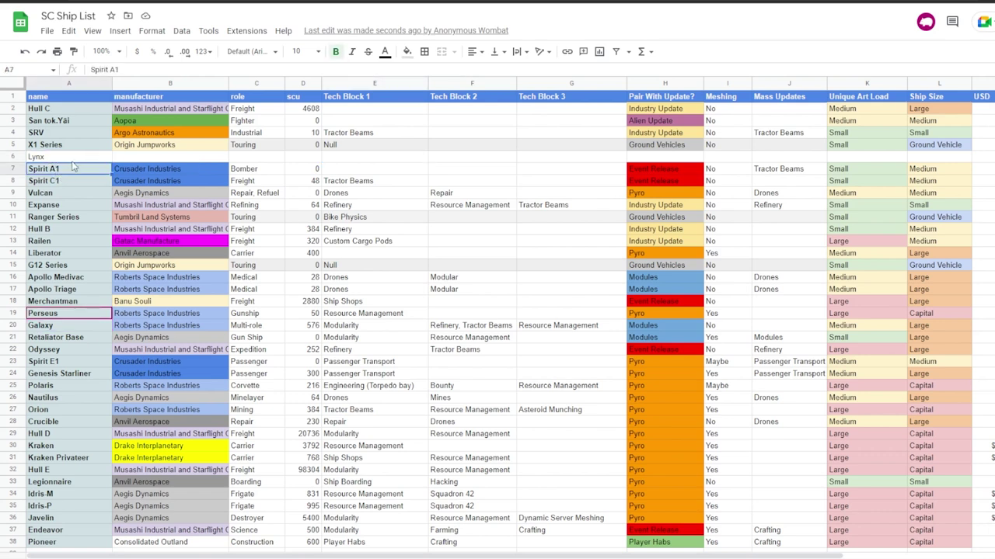
pyautogui.click(73, 161)
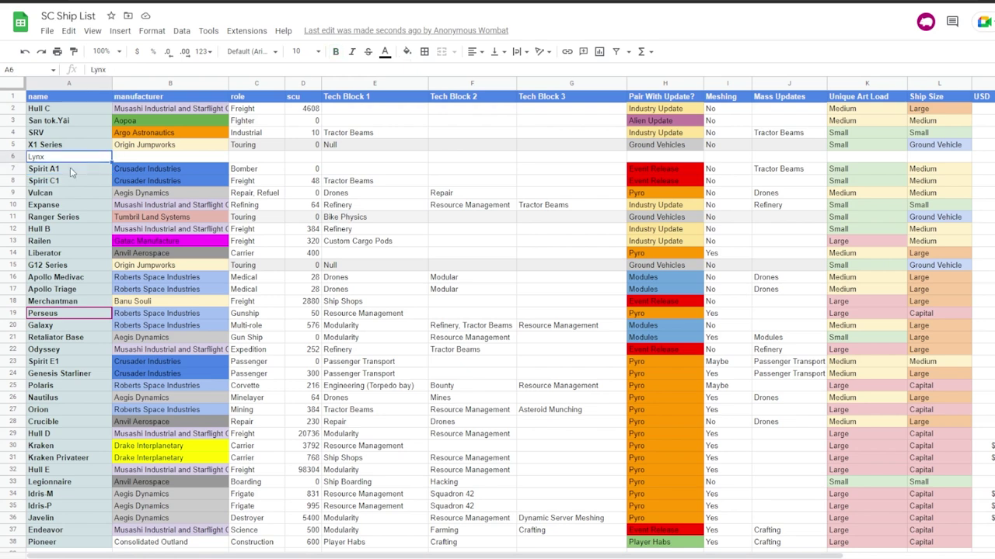
pyautogui.click(72, 172)
pyautogui.click(84, 160)
pyautogui.click(130, 161)
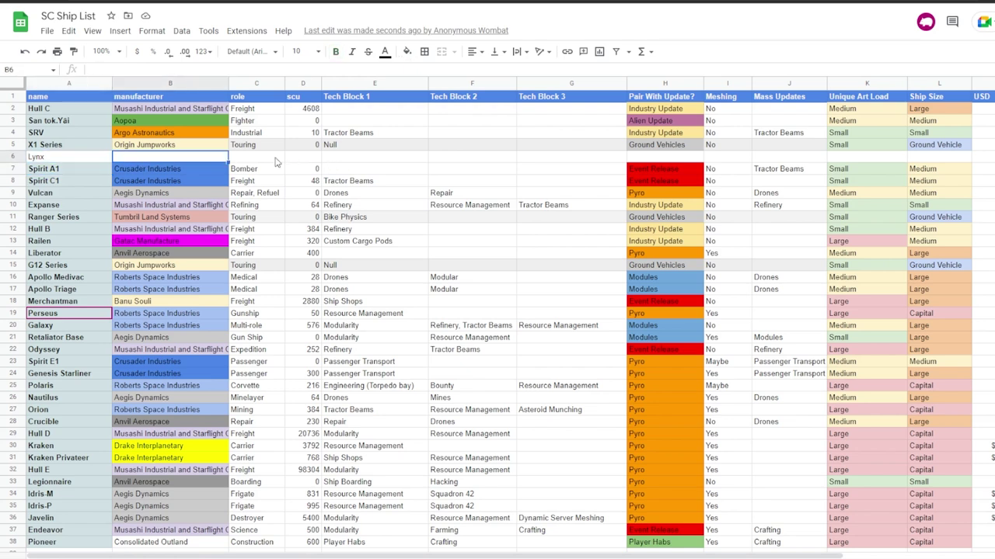
pyautogui.press('Right')
# Move the Railen row down to directly below the Retaliator Base row
pyautogui.click(90, 324)
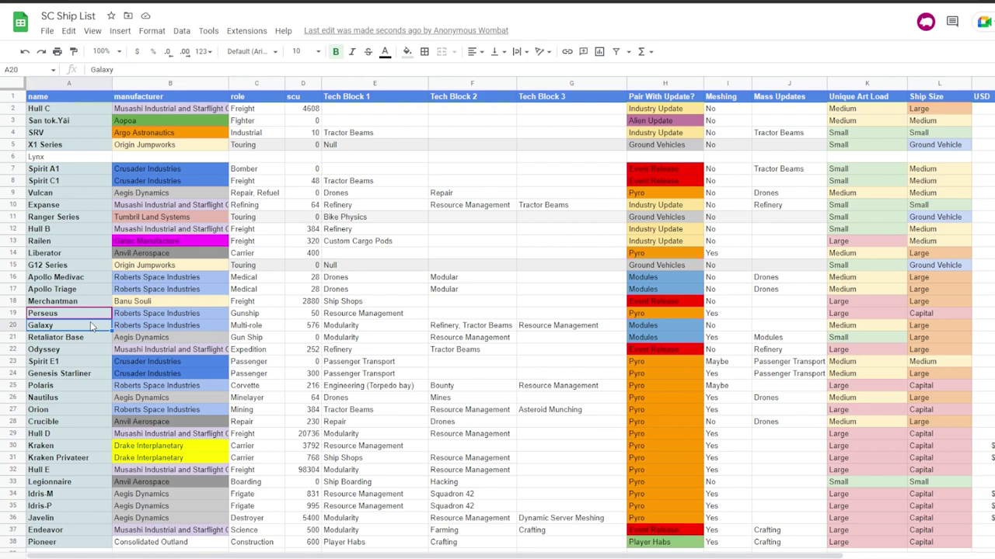
pyautogui.press('Up')
pyautogui.press('Up')
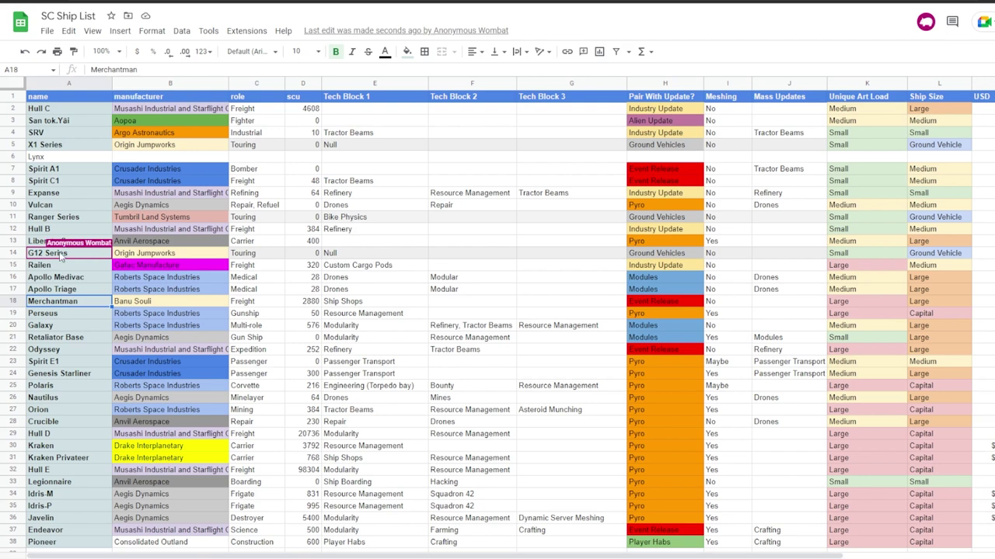
pyautogui.click(14, 265)
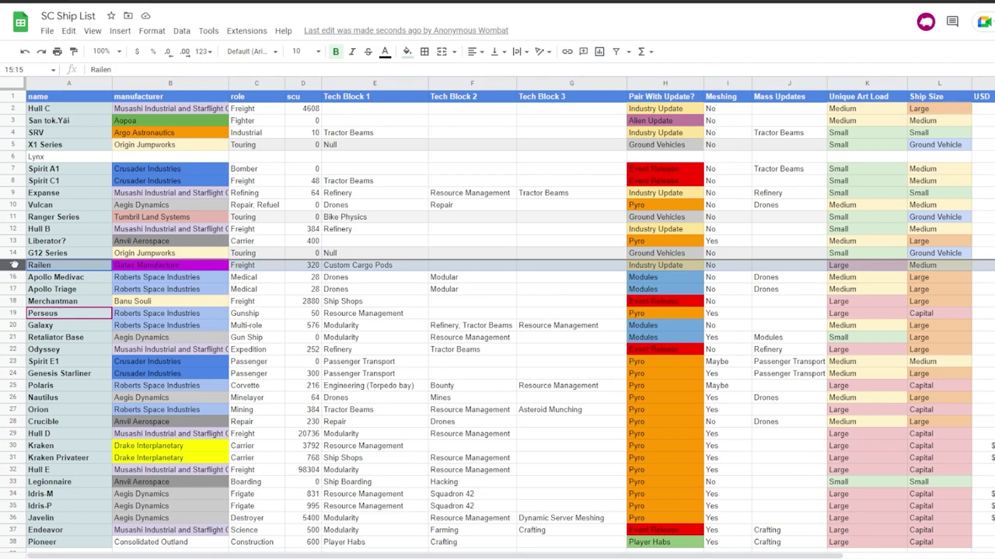
pyautogui.moveTo(14, 265); pyautogui.dragTo(10, 336)
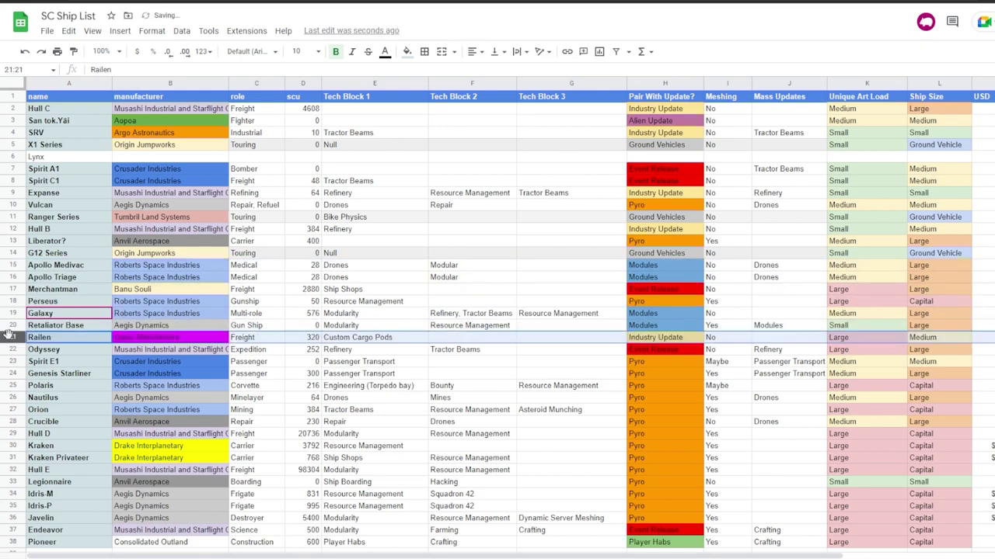
# Check the Railen's manufacturer and name, the name cell below it, and the Tech Block 1 cells from Endeavor up to Idris-P
pyautogui.click(167, 340)
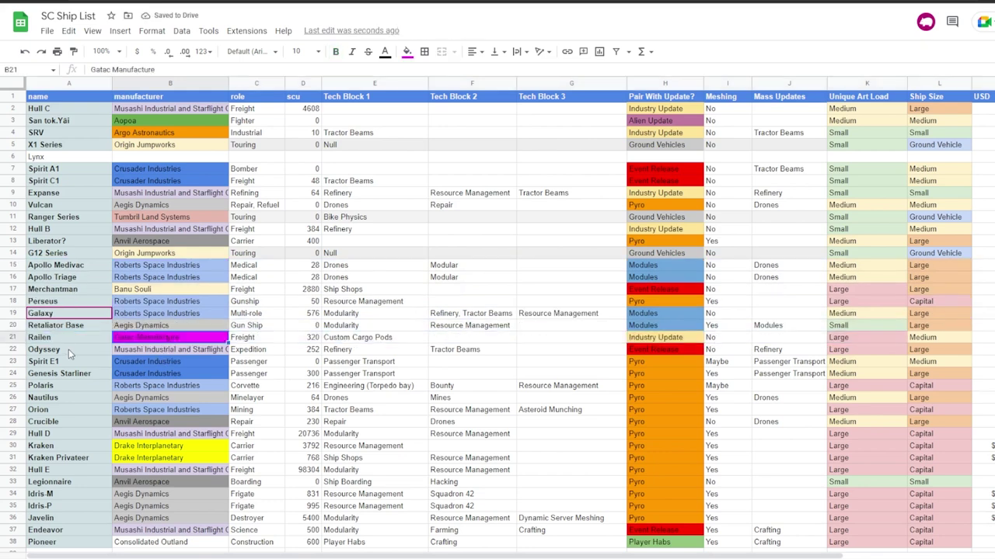
pyautogui.press('Left')
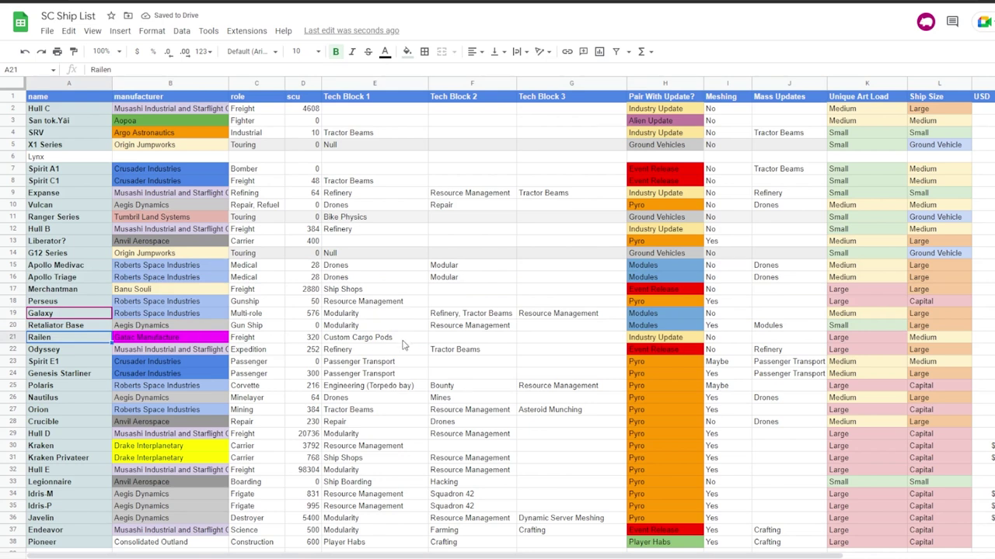
pyautogui.click(66, 353)
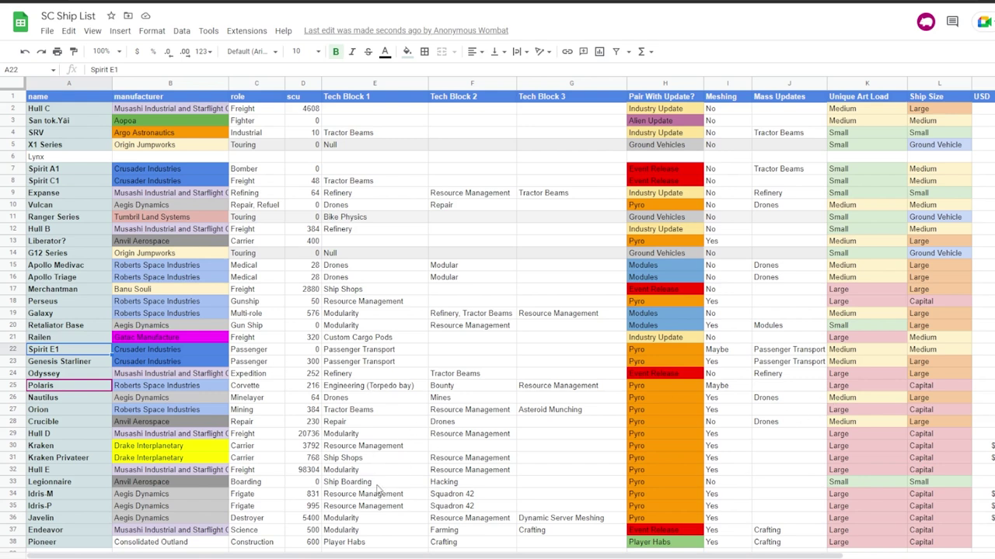
pyautogui.moveTo(384, 534); pyautogui.dragTo(390, 506)
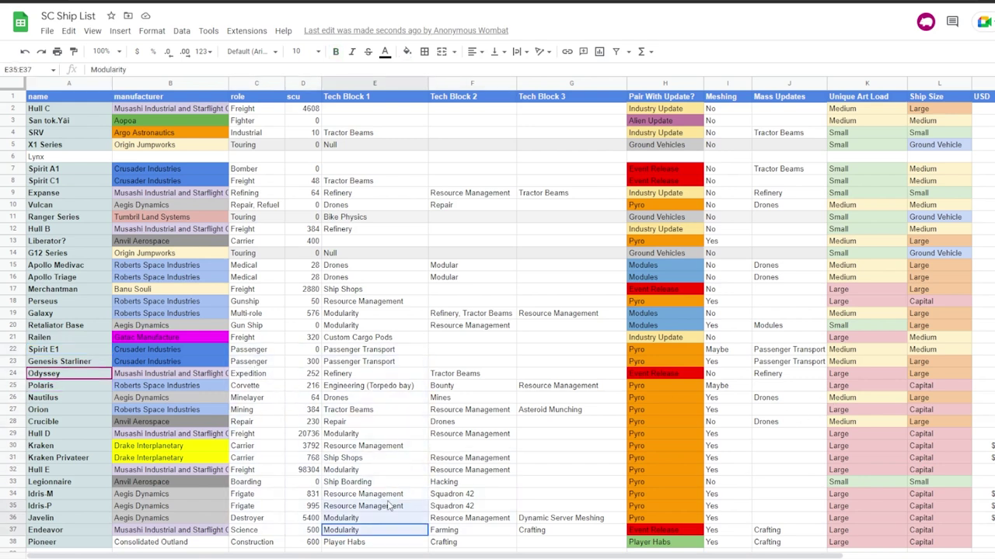
pyautogui.click(371, 532)
pyautogui.click(371, 519)
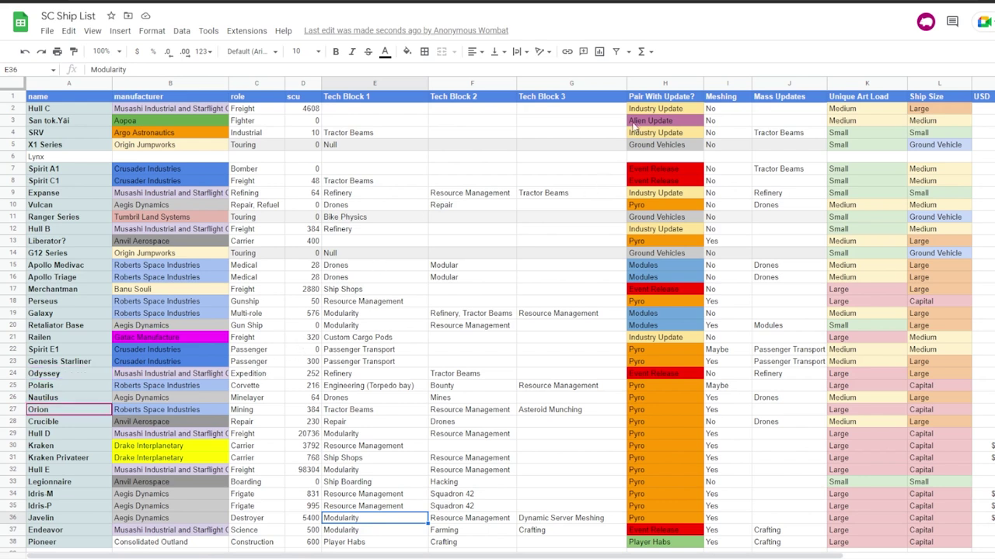
# Make the Lynx name cell bold and give it a light blue fill
pyautogui.click(69, 159)
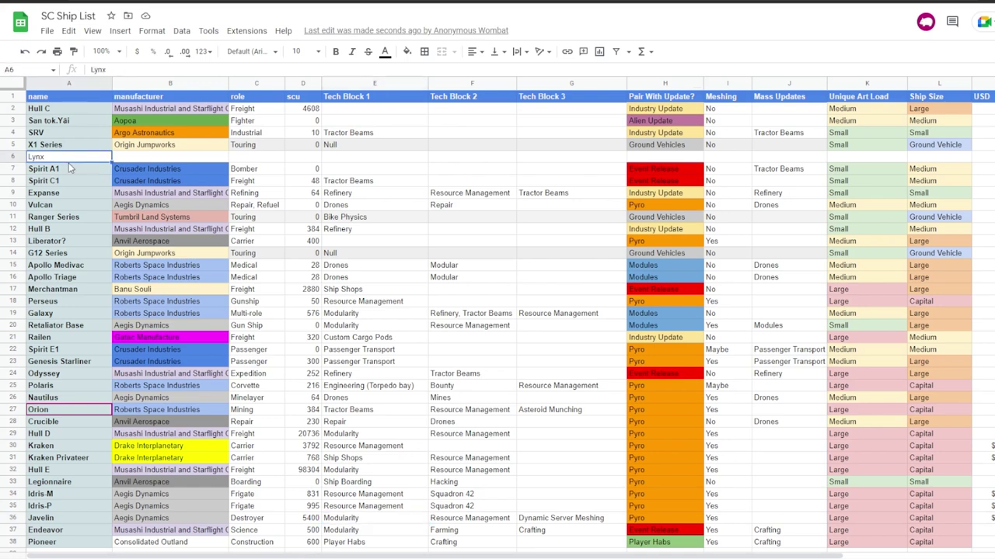
pyautogui.click(335, 53)
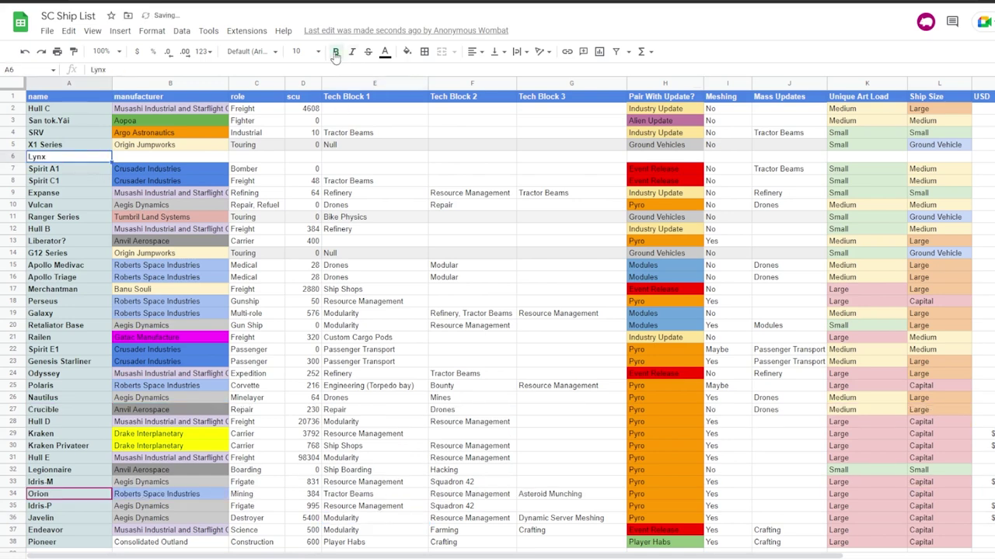
pyautogui.click(407, 52)
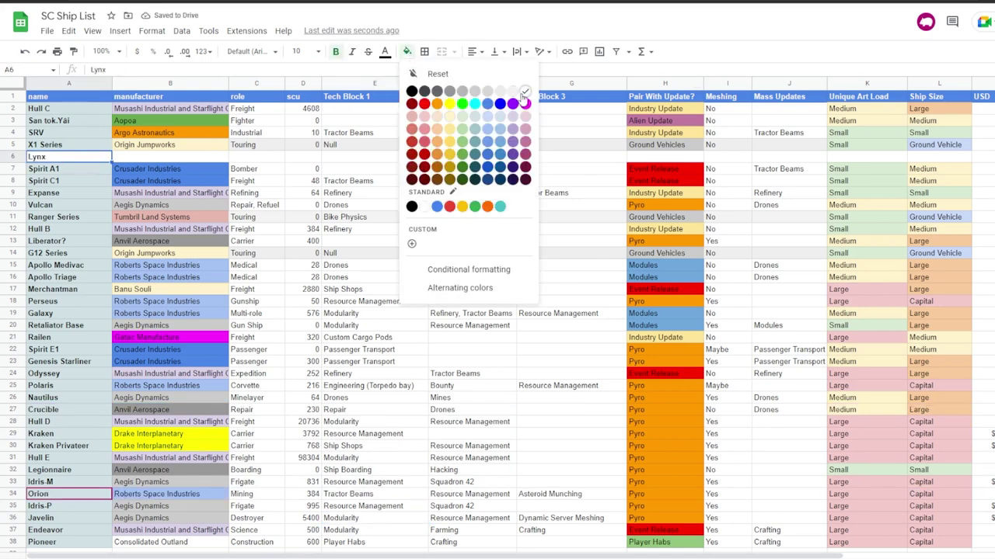
pyautogui.click(417, 74)
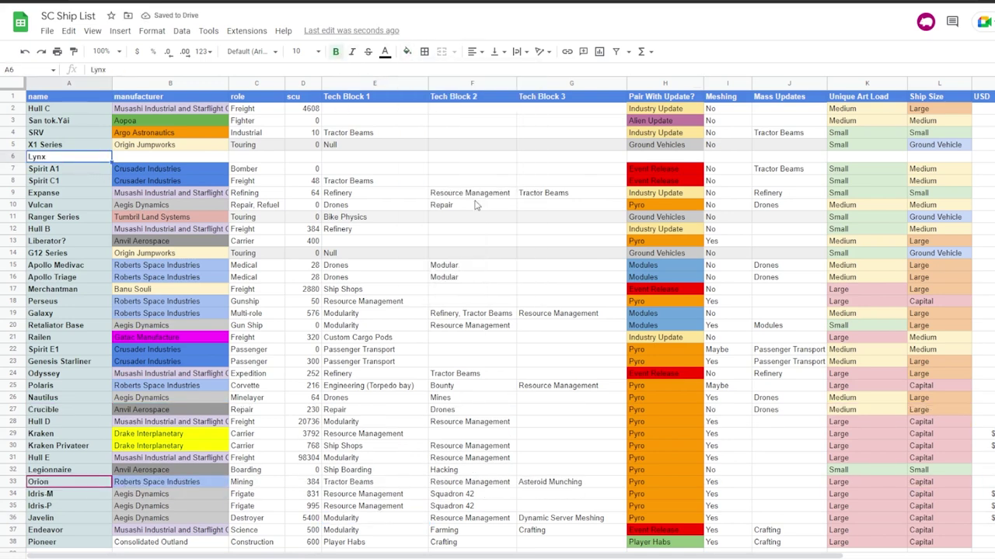
pyautogui.click(407, 52)
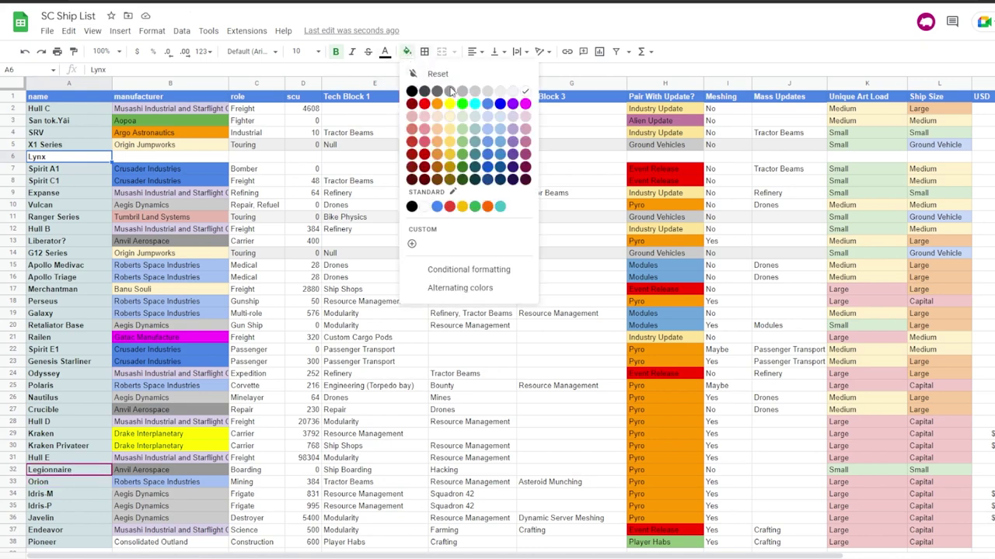
pyautogui.click(487, 128)
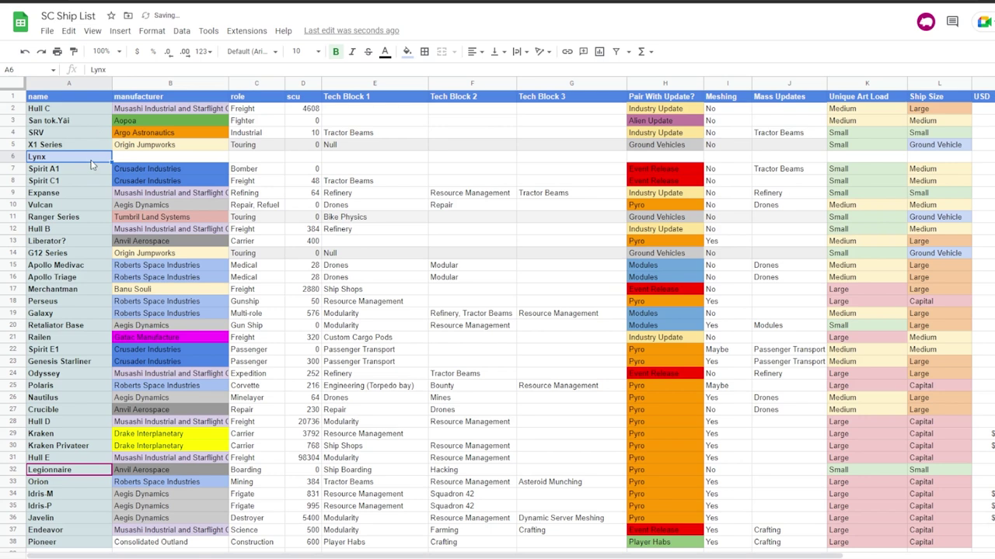
# Enter Roberts Space Industries as the Lynx's manufacturer and fill that cell blue
pyautogui.click(167, 162)
pyautogui.write('Roberts Space Industries')
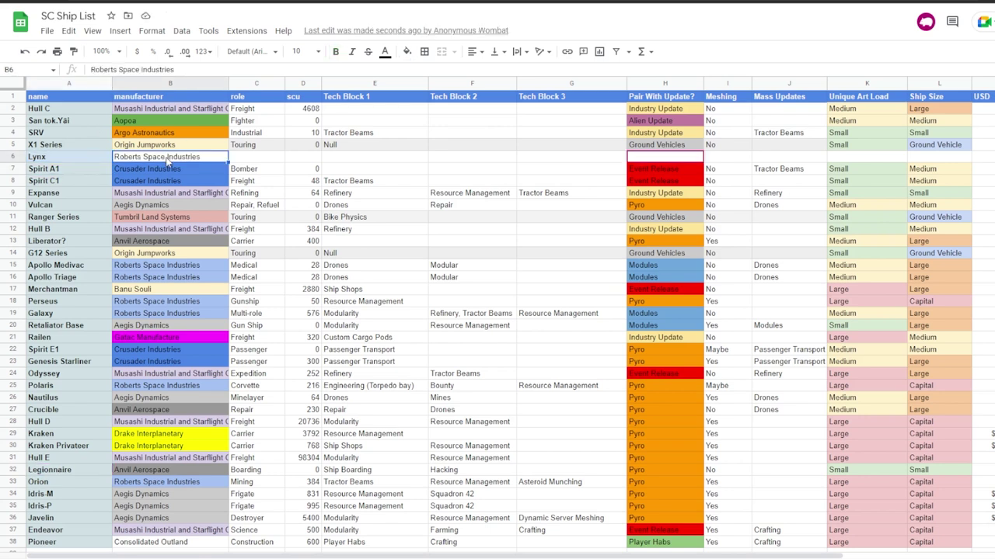
pyautogui.click(159, 266)
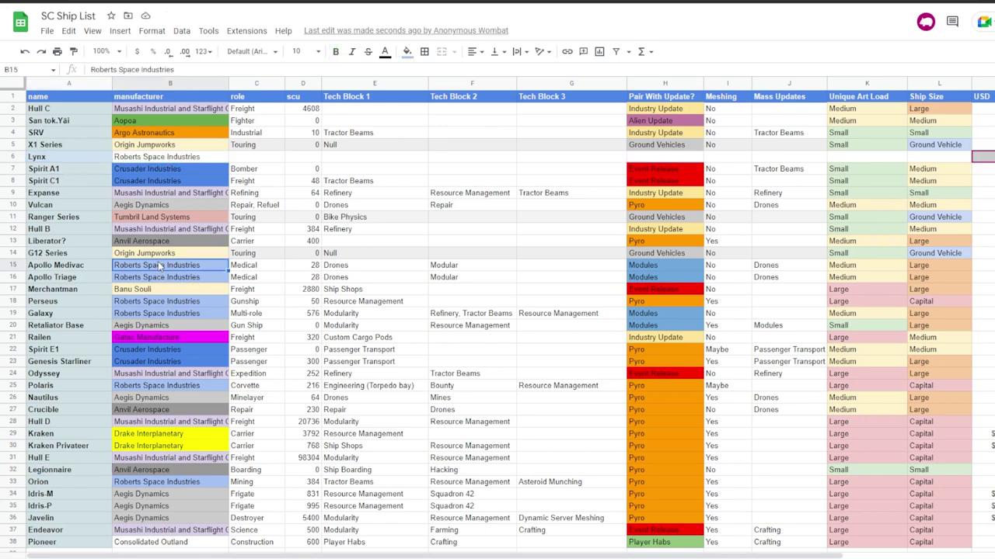
pyautogui.click(216, 158)
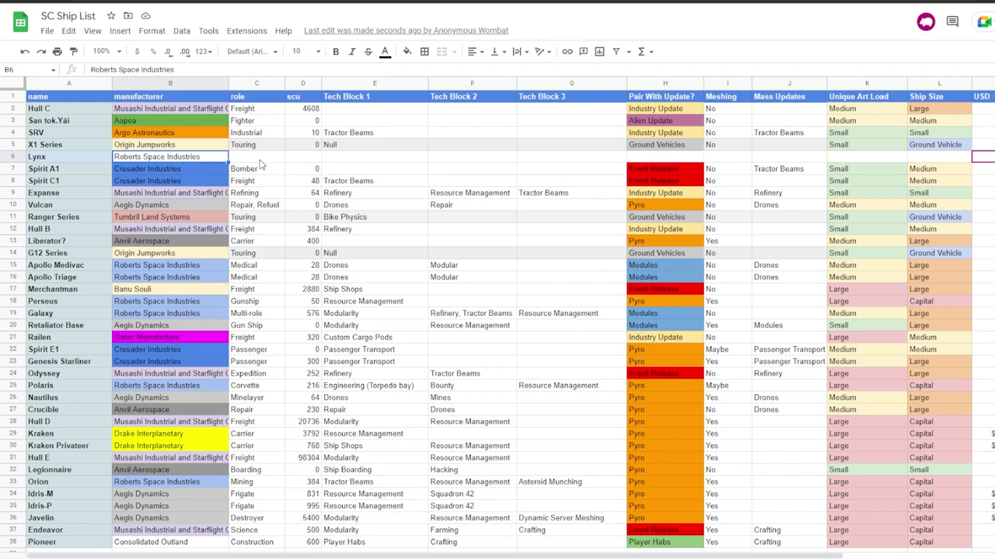
pyautogui.click(407, 51)
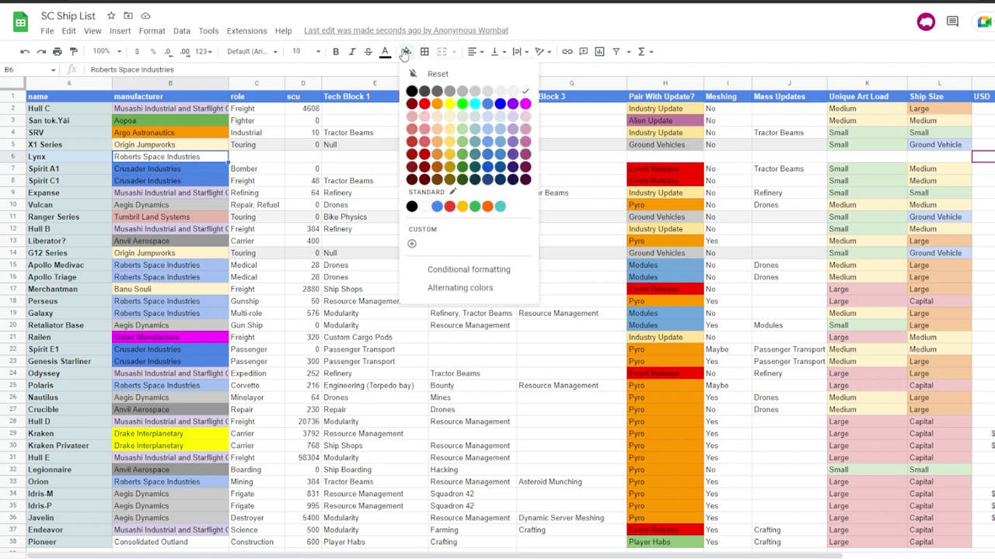
pyautogui.click(490, 139)
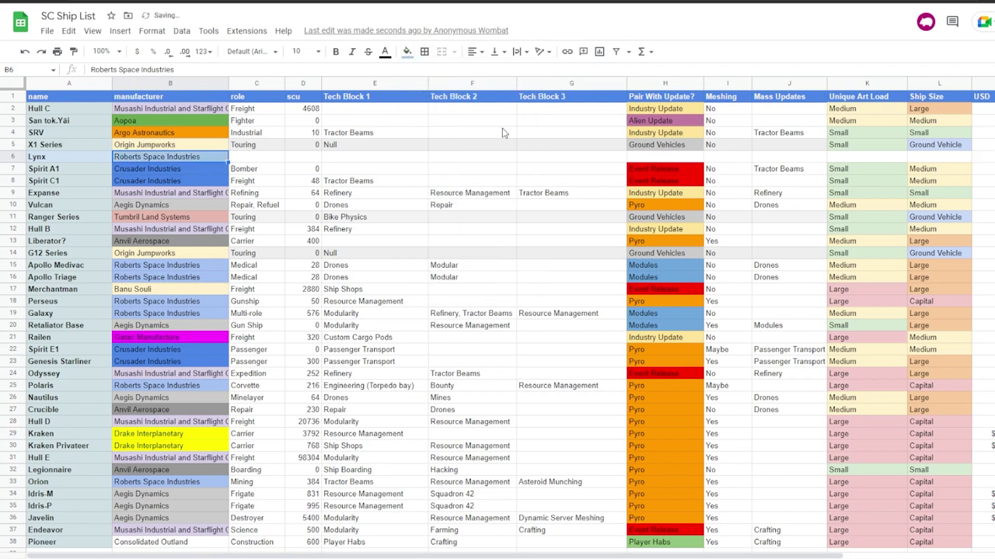
# Compare the Apollo Triage's manufacturer colour, and refill the Lynx's manufacturer cell with light blue 2
pyautogui.click(184, 278)
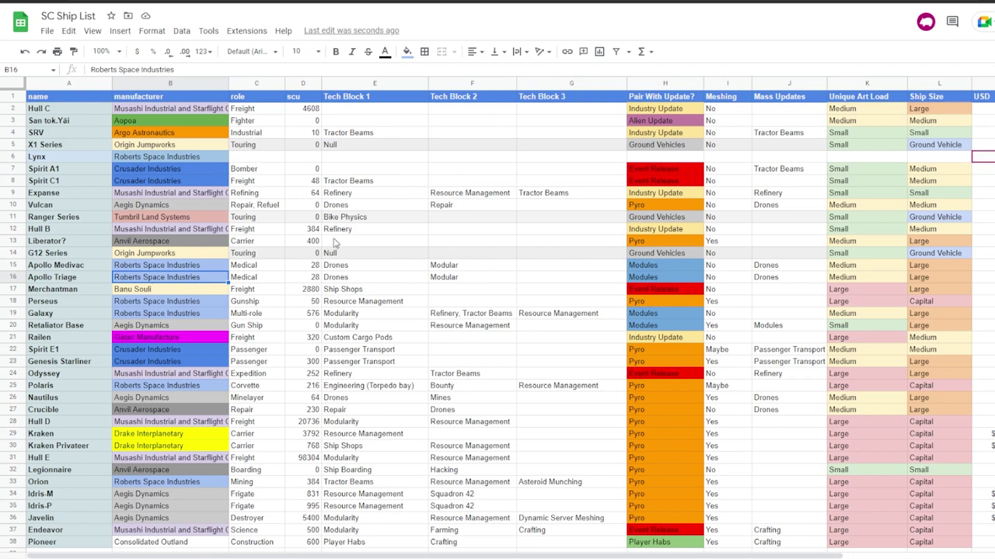
pyautogui.click(56, 112)
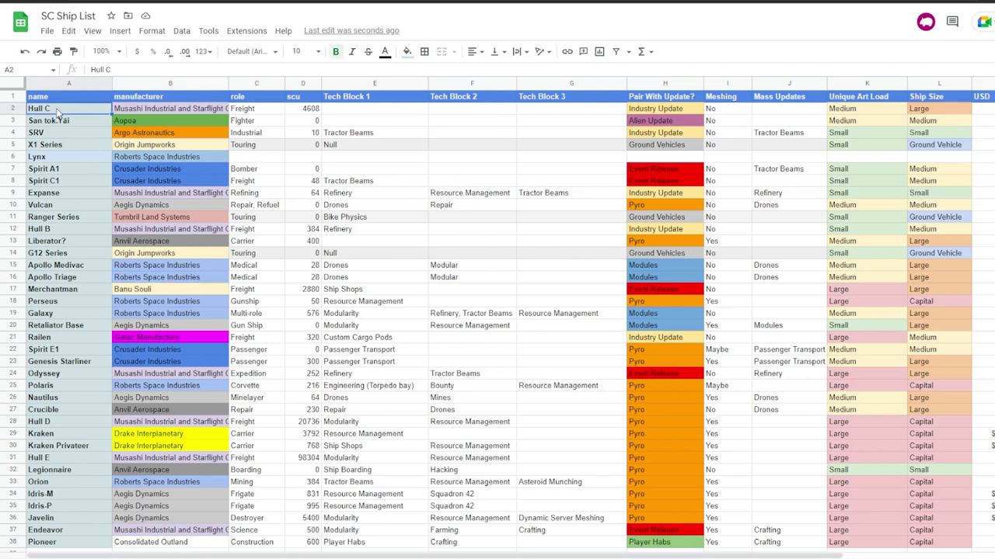
pyautogui.click(264, 276)
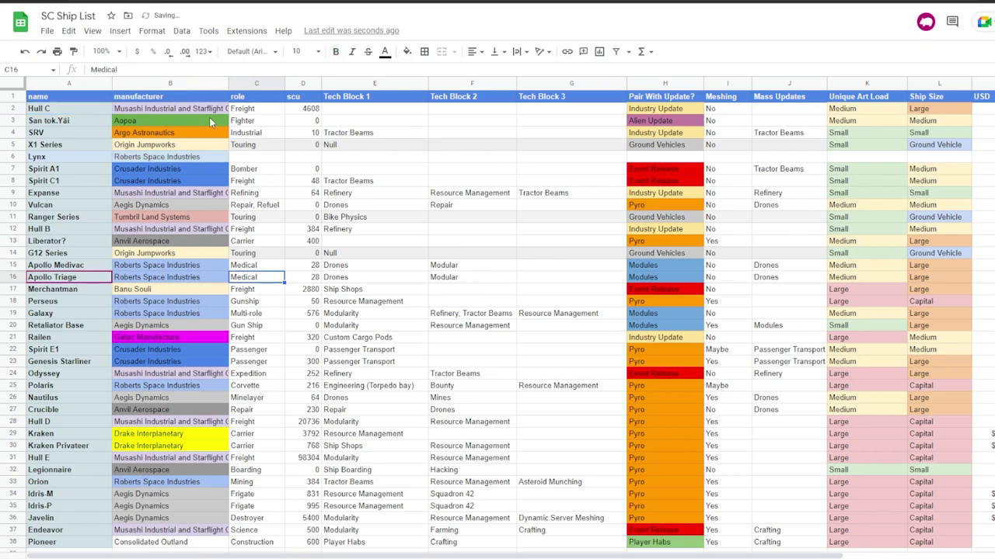
pyautogui.click(200, 158)
pyautogui.click(406, 51)
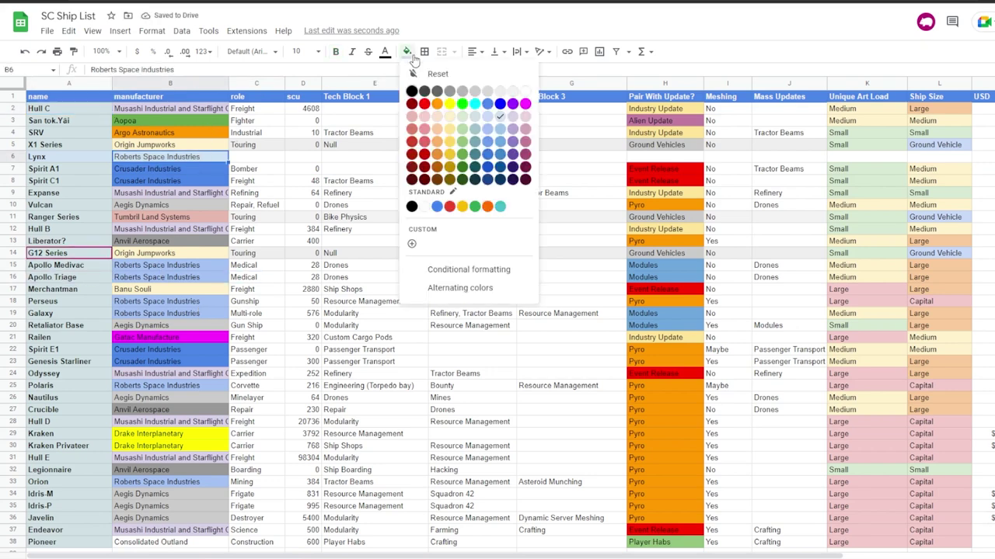
pyautogui.click(499, 131)
# Check the Hull B's Tech Block 1, the Perseus's manufacturer, the Nautilus's name and the Pioneer's USD cell
pyautogui.click(367, 229)
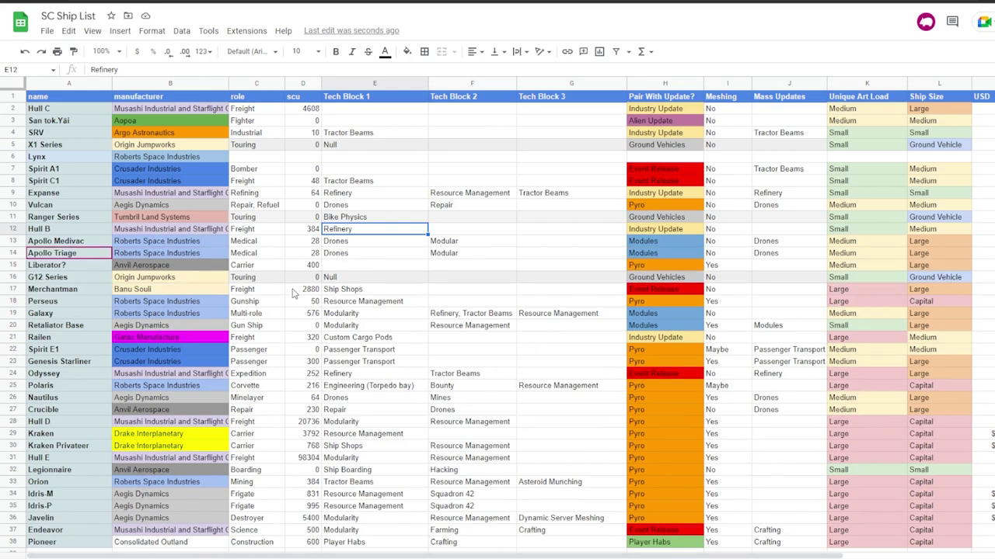
pyautogui.click(199, 301)
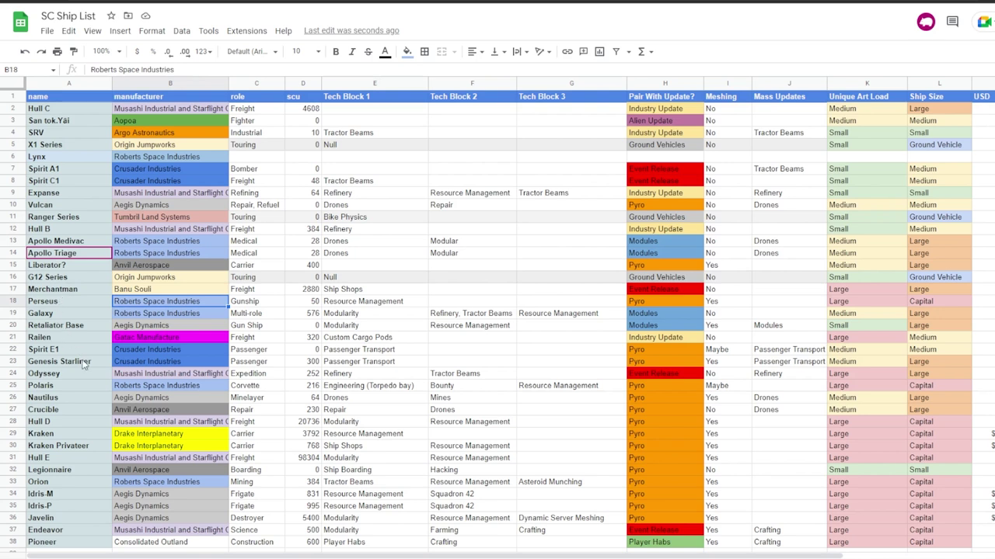
pyautogui.click(75, 397)
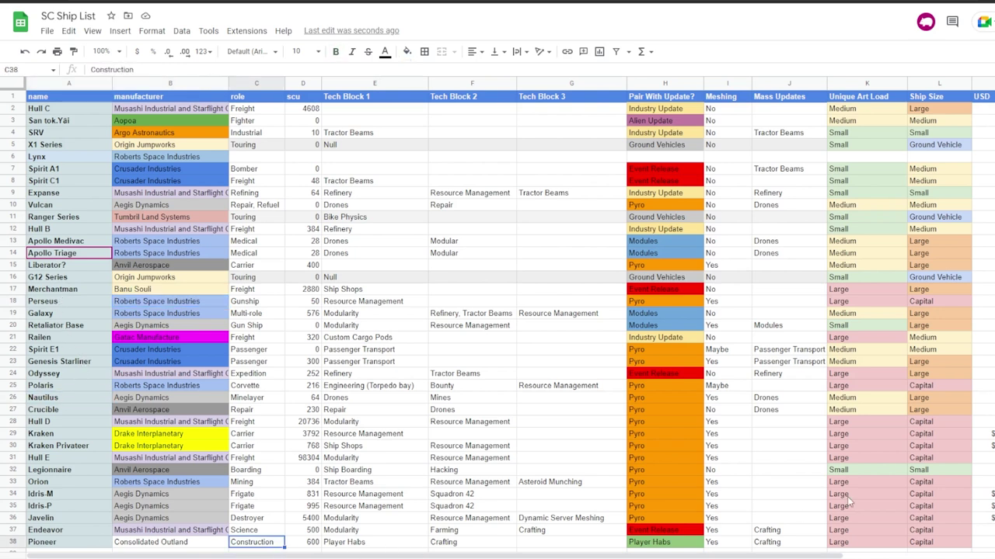
pyautogui.click(989, 543)
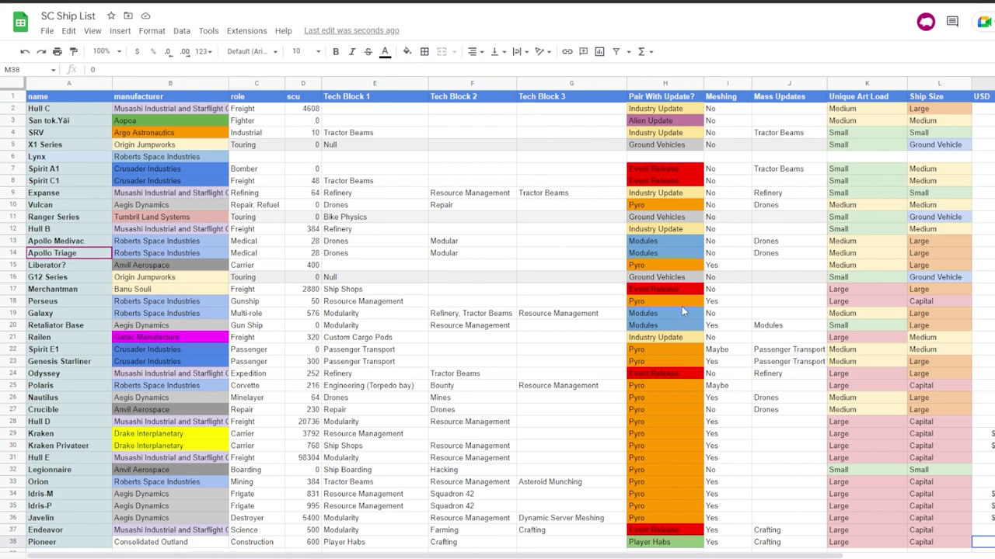
# Review the release order by going through the Hull C, Lynx, Spirit A1, G12 Series, Odyssey and Pioneer names
pyautogui.click(50, 113)
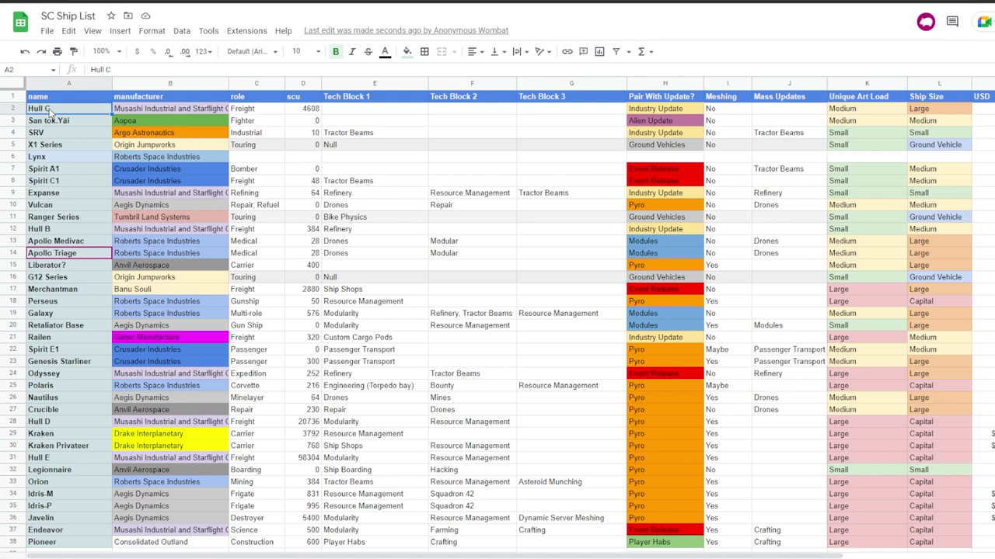
pyautogui.click(56, 158)
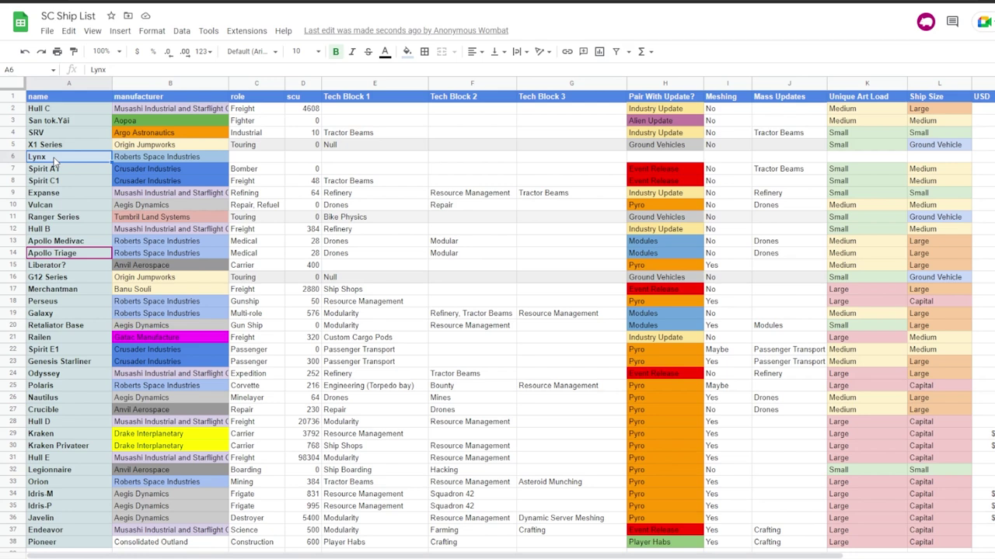
pyautogui.click(67, 171)
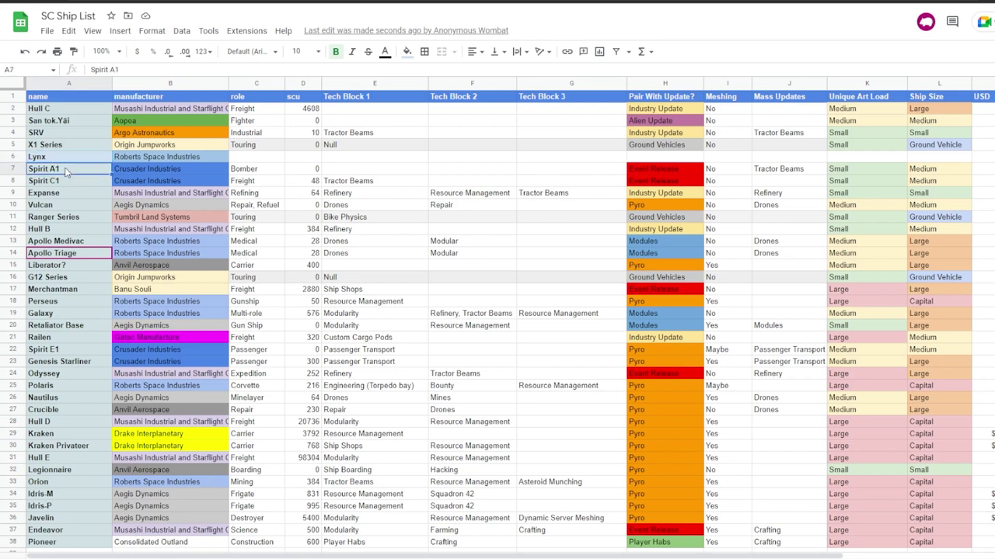
pyautogui.click(104, 279)
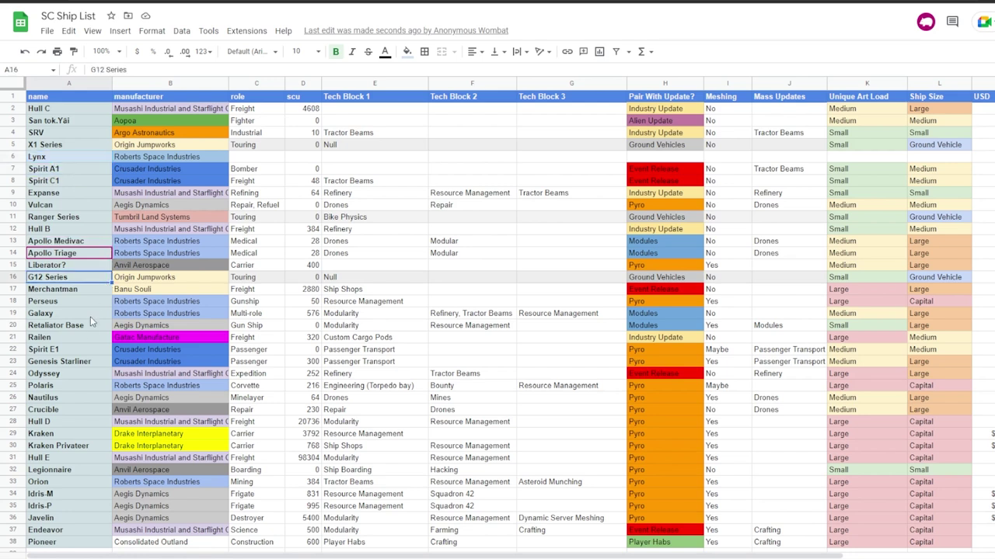
pyautogui.click(82, 375)
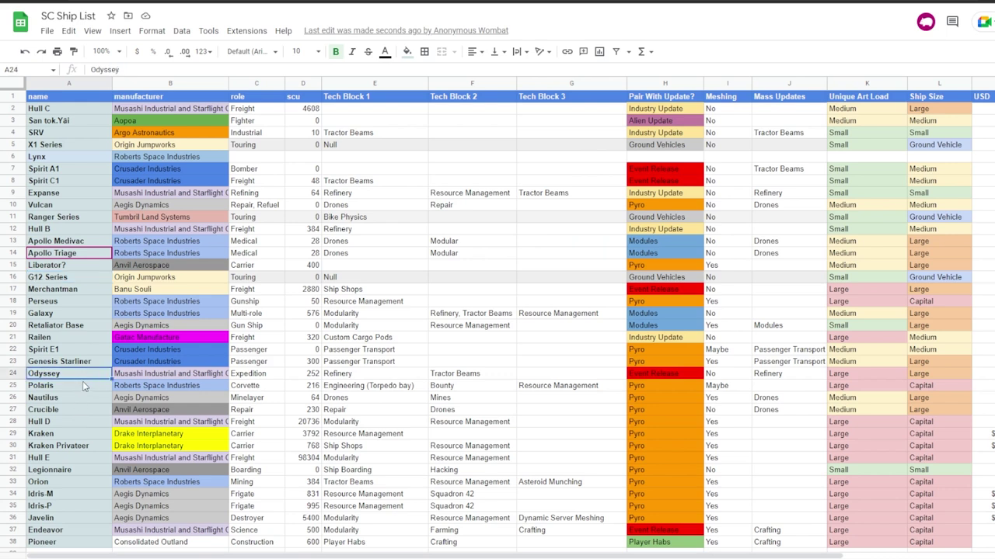
pyautogui.click(87, 544)
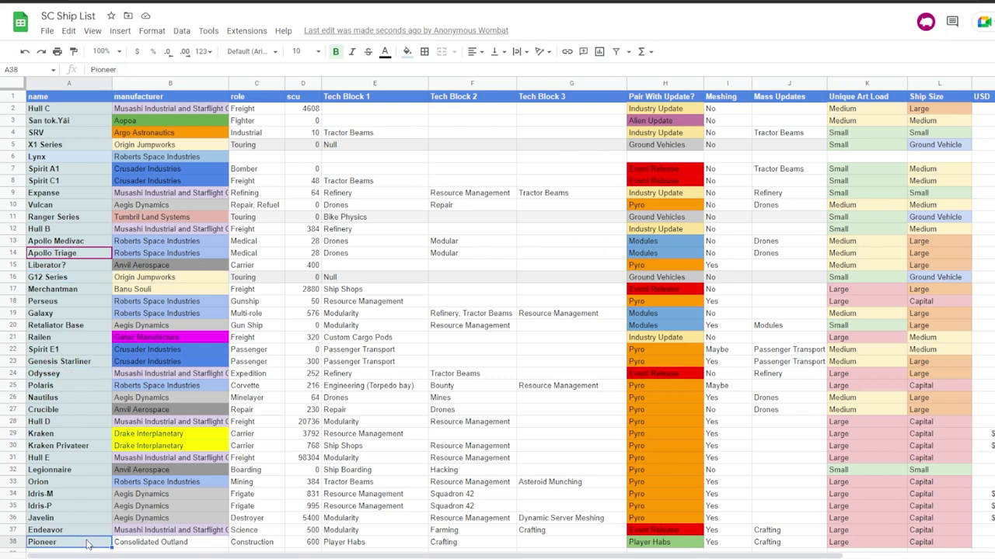
pyautogui.click(86, 374)
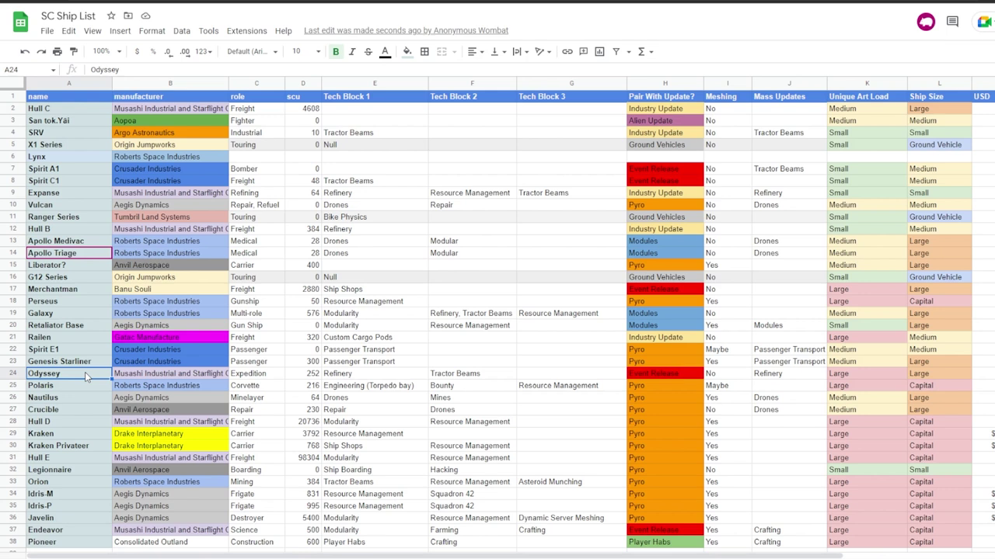
# Highlight ranges of ships starting from Hull C, including A2:E29 and A2:B9, to review the list's order
pyautogui.moveTo(46, 109); pyautogui.dragTo(307, 115)
pyautogui.click(86, 118)
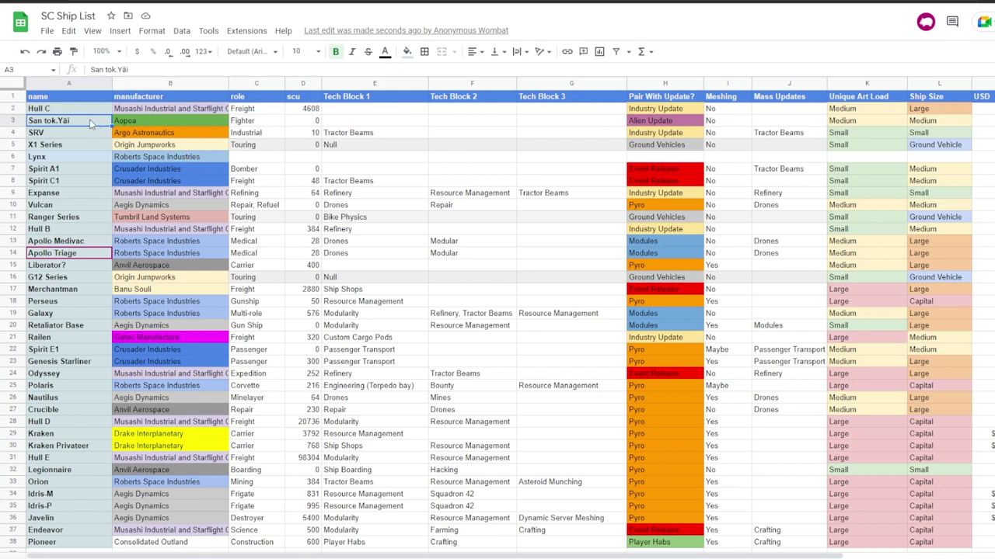
pyautogui.moveTo(53, 112); pyautogui.dragTo(654, 409)
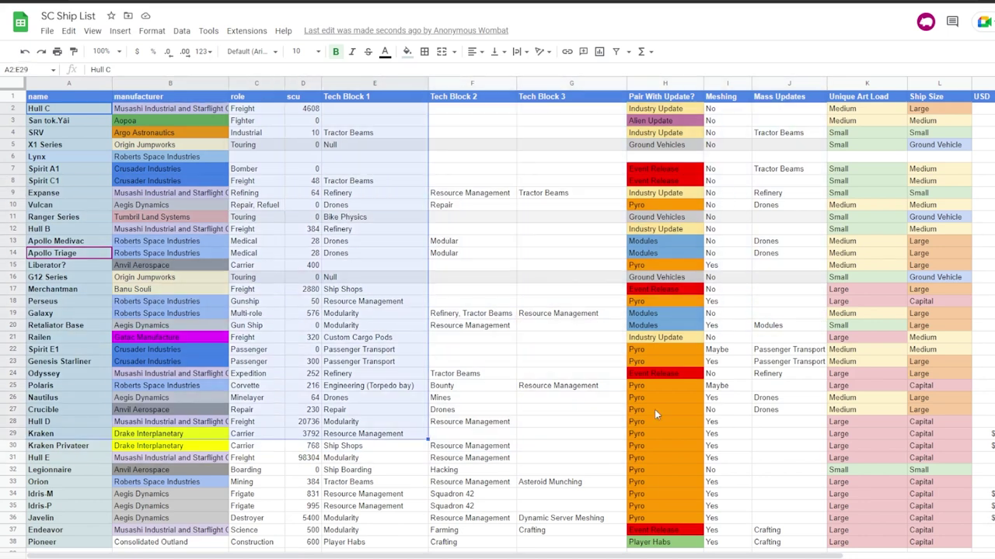
pyautogui.click(654, 409)
pyautogui.moveTo(82, 113); pyautogui.dragTo(404, 253)
pyautogui.click(307, 351)
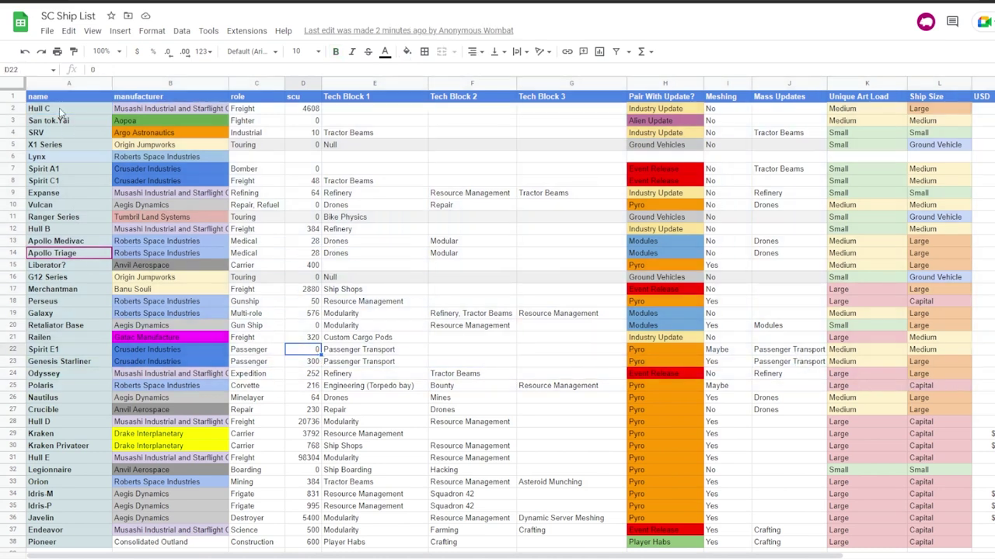
pyautogui.moveTo(59, 109); pyautogui.dragTo(62, 172)
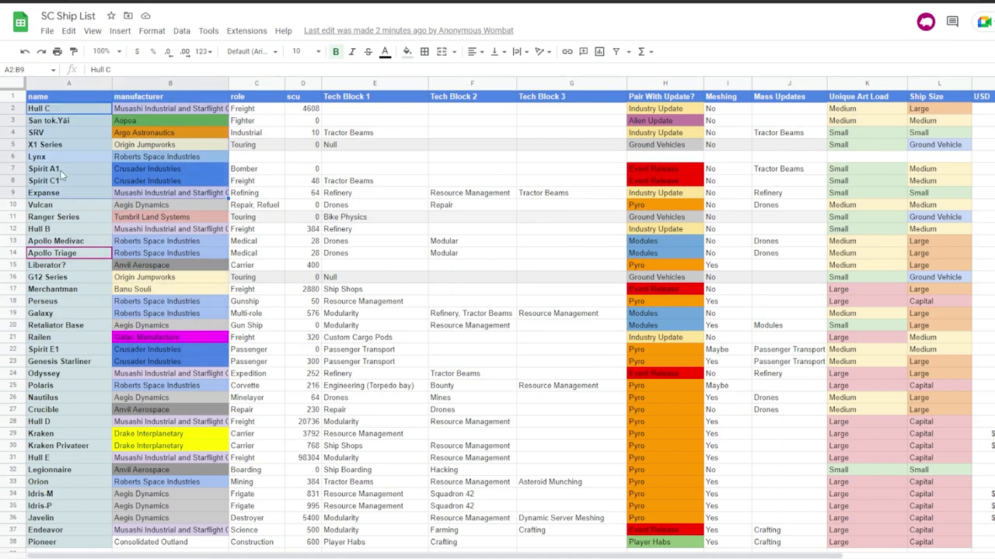
# Review the early release order by going through the Spirit A1, Expanse, Ranger Series and X1 Series names
pyautogui.click(63, 172)
pyautogui.click(59, 196)
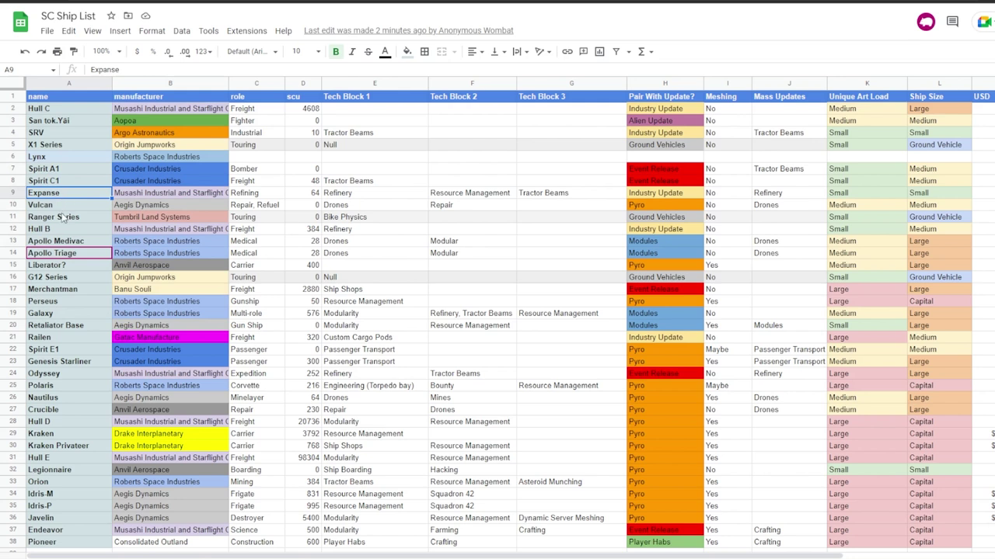
pyautogui.click(64, 217)
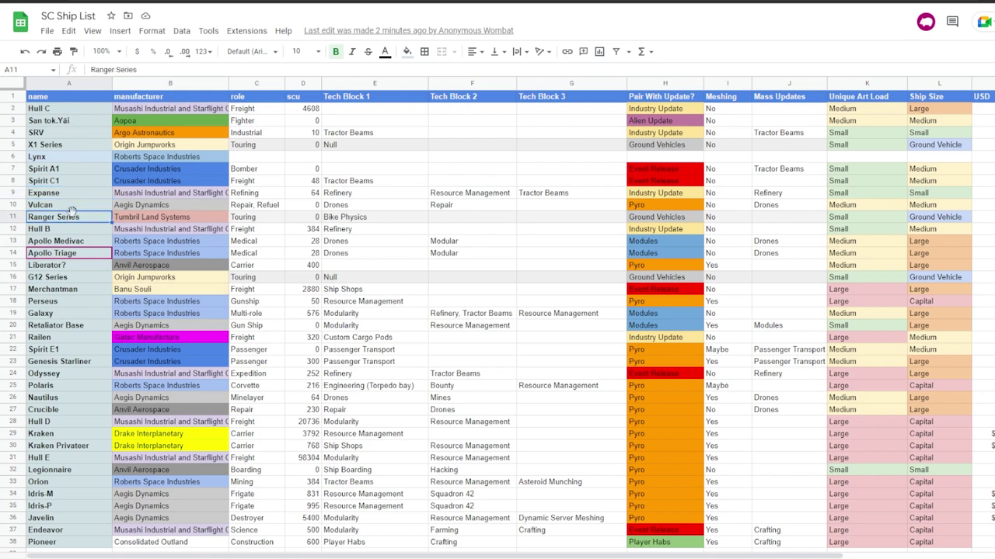
pyautogui.click(56, 146)
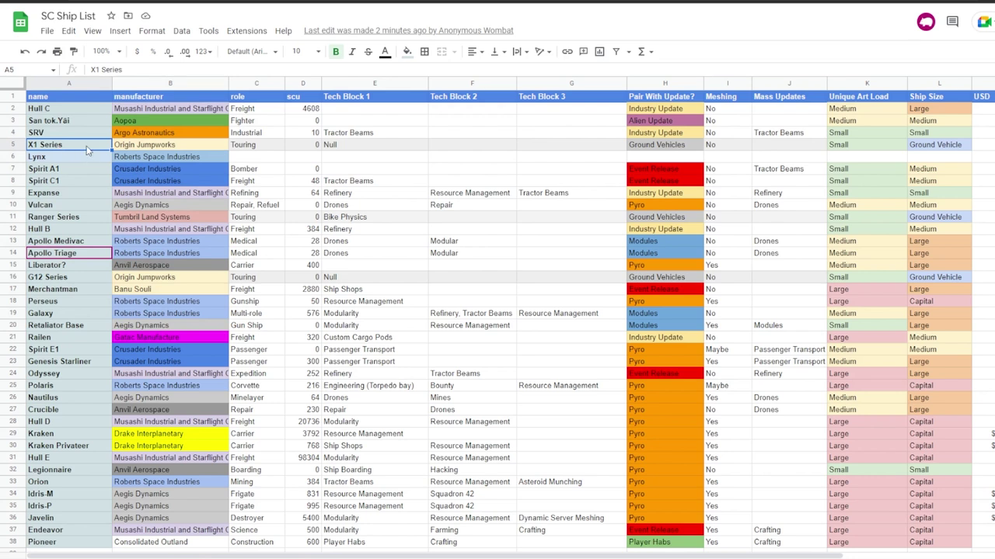
# Examine the Hull C's row from its name across to its scu cargo capacity
pyautogui.click(71, 110)
pyautogui.moveTo(306, 112); pyautogui.dragTo(100, 114)
pyautogui.click(99, 115)
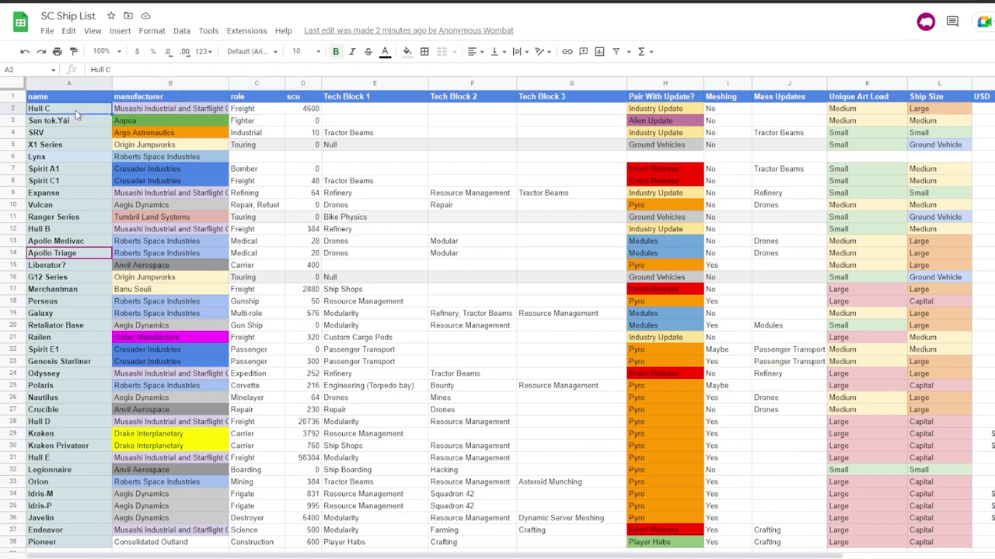
pyautogui.click(303, 110)
pyautogui.moveTo(55, 109); pyautogui.dragTo(304, 115)
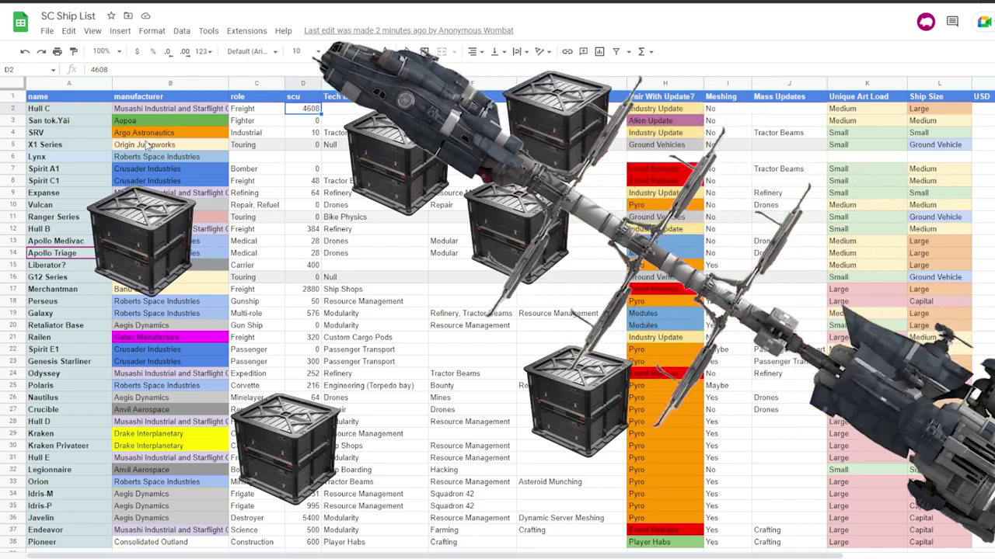
pyautogui.click(81, 112)
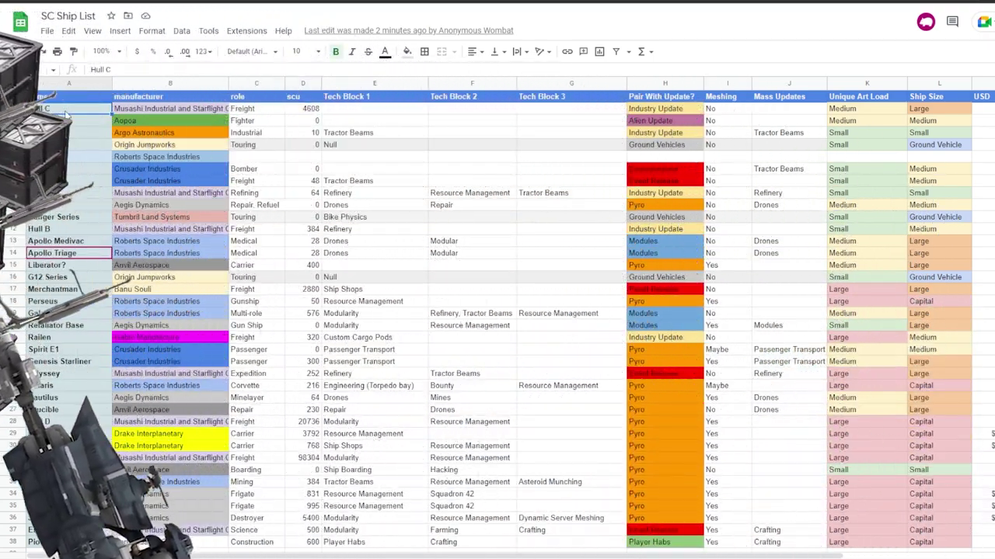
pyautogui.press('Right')
pyautogui.press('Right')
pyautogui.press('Right')
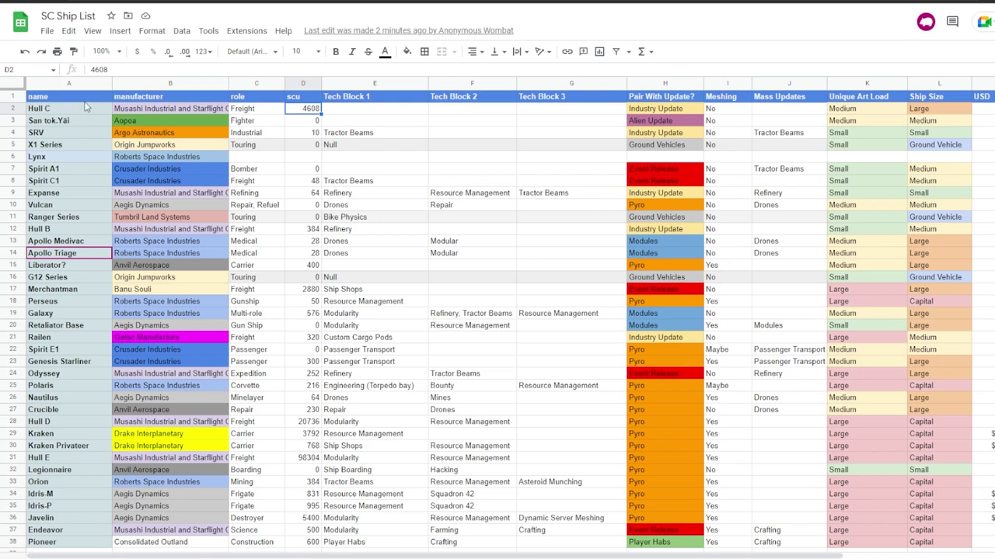
# Check the Expanse's Tech Block 2, the Pioneer's manufacturer and name, and the Orion's Tech Block 3
pyautogui.click(491, 192)
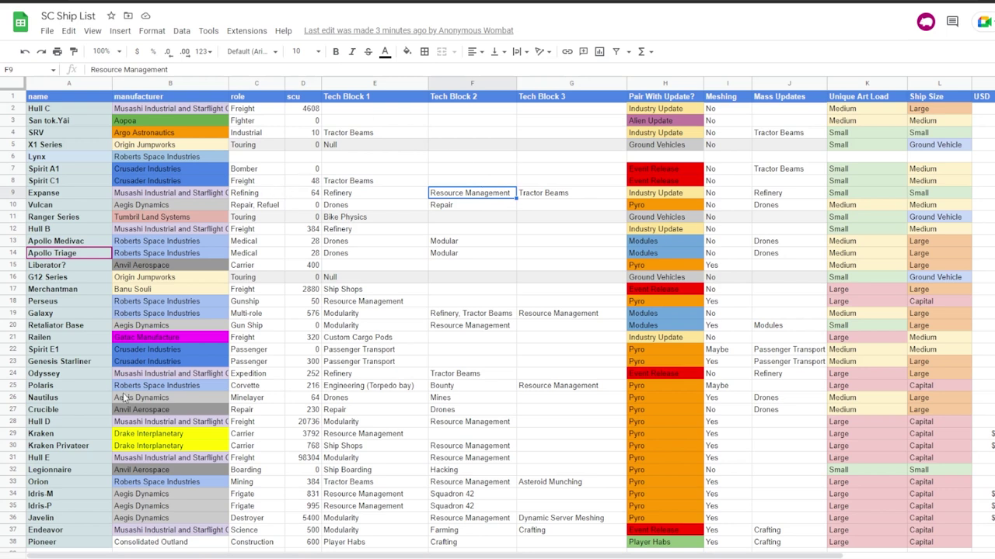
pyautogui.click(134, 545)
pyautogui.click(84, 545)
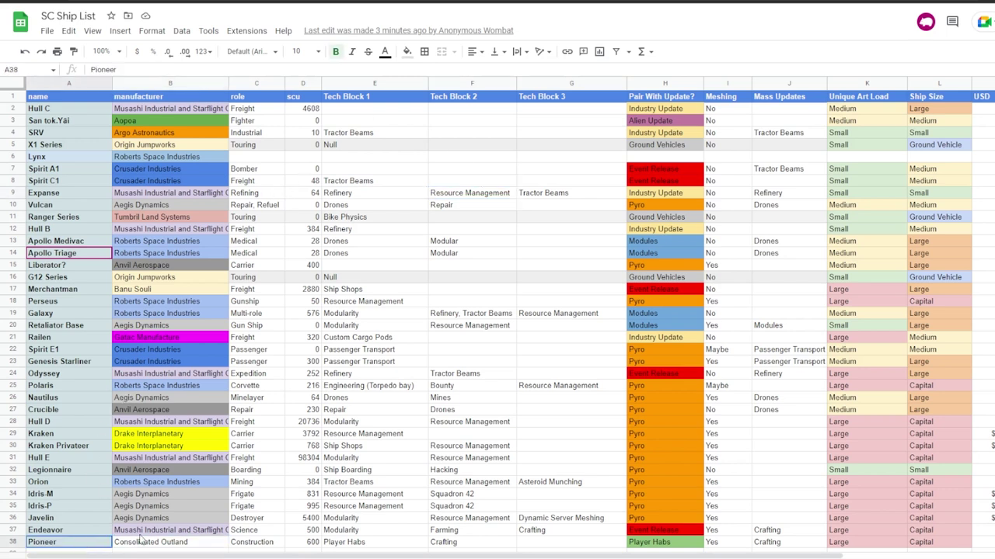
pyautogui.moveTo(140, 542); pyautogui.dragTo(571, 206)
pyautogui.click(571, 482)
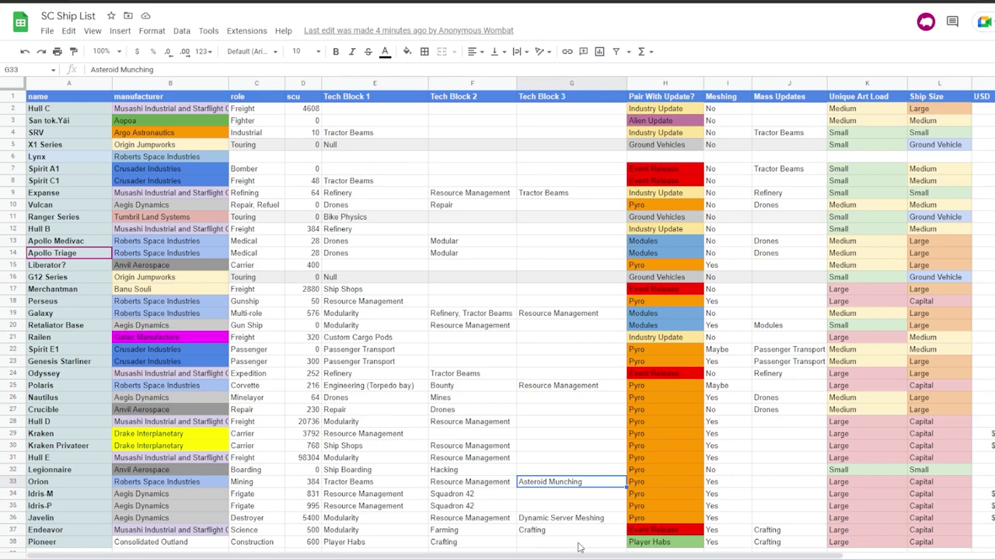